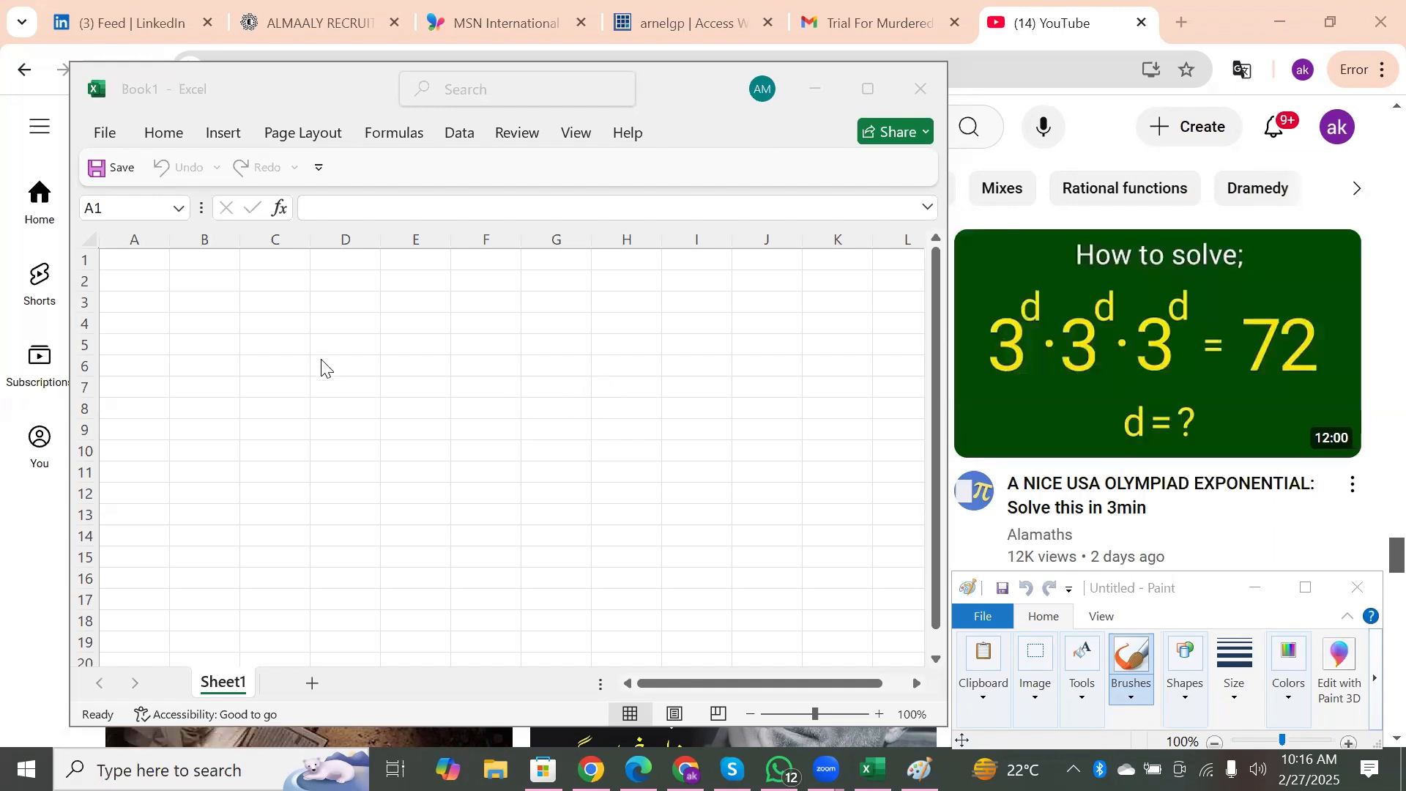
Enter the formula =3^2 in cell C3 of the blank sheet.
click(256, 299)
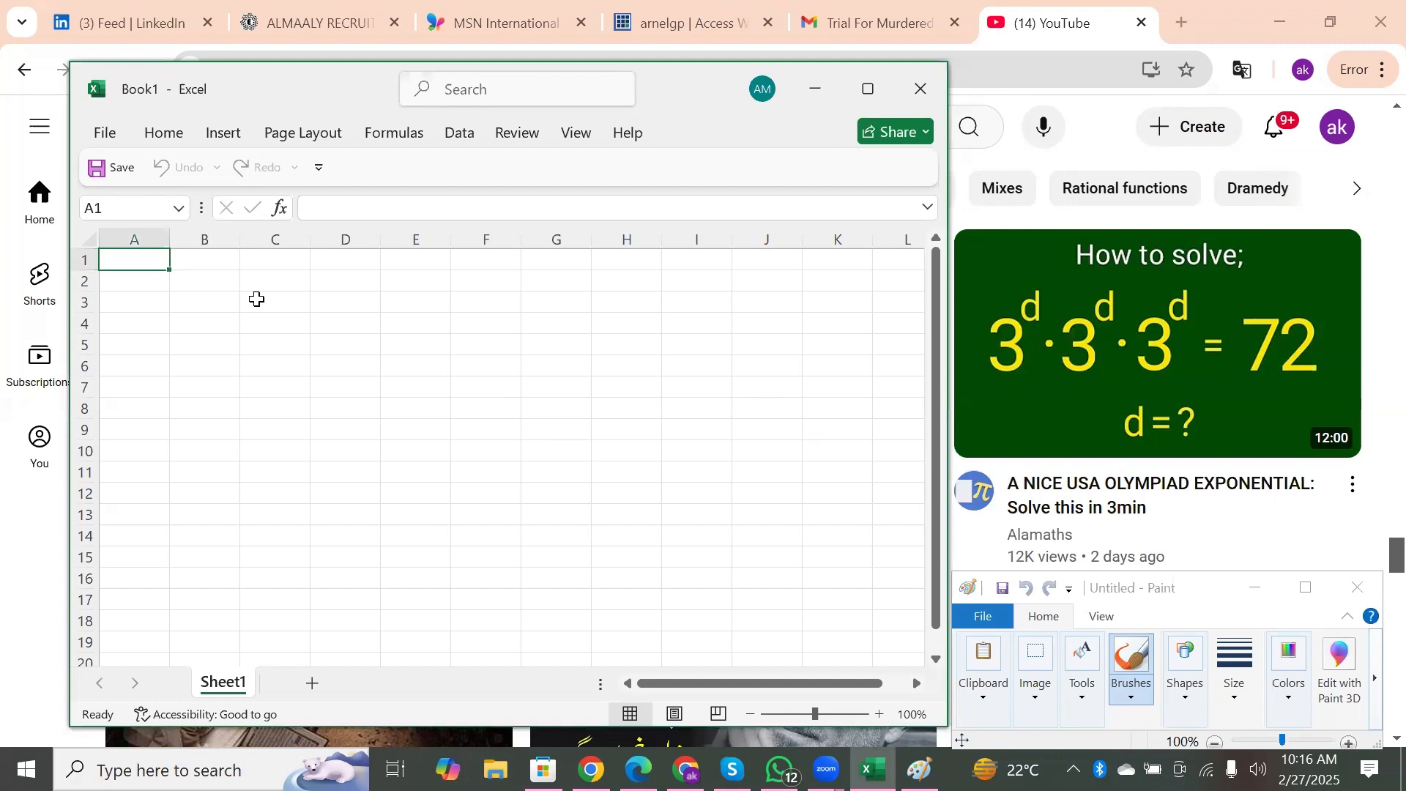
click(278, 302)
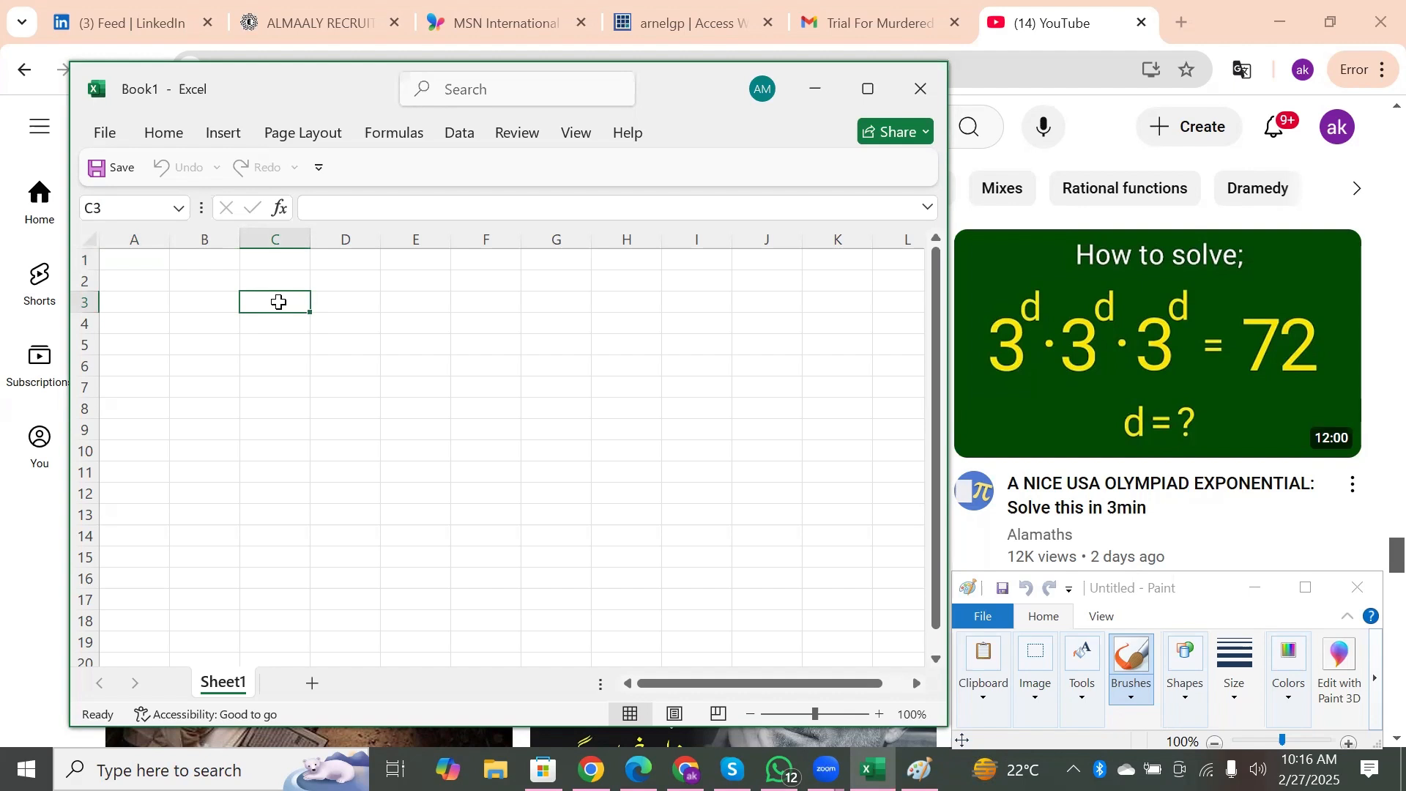
text(=)
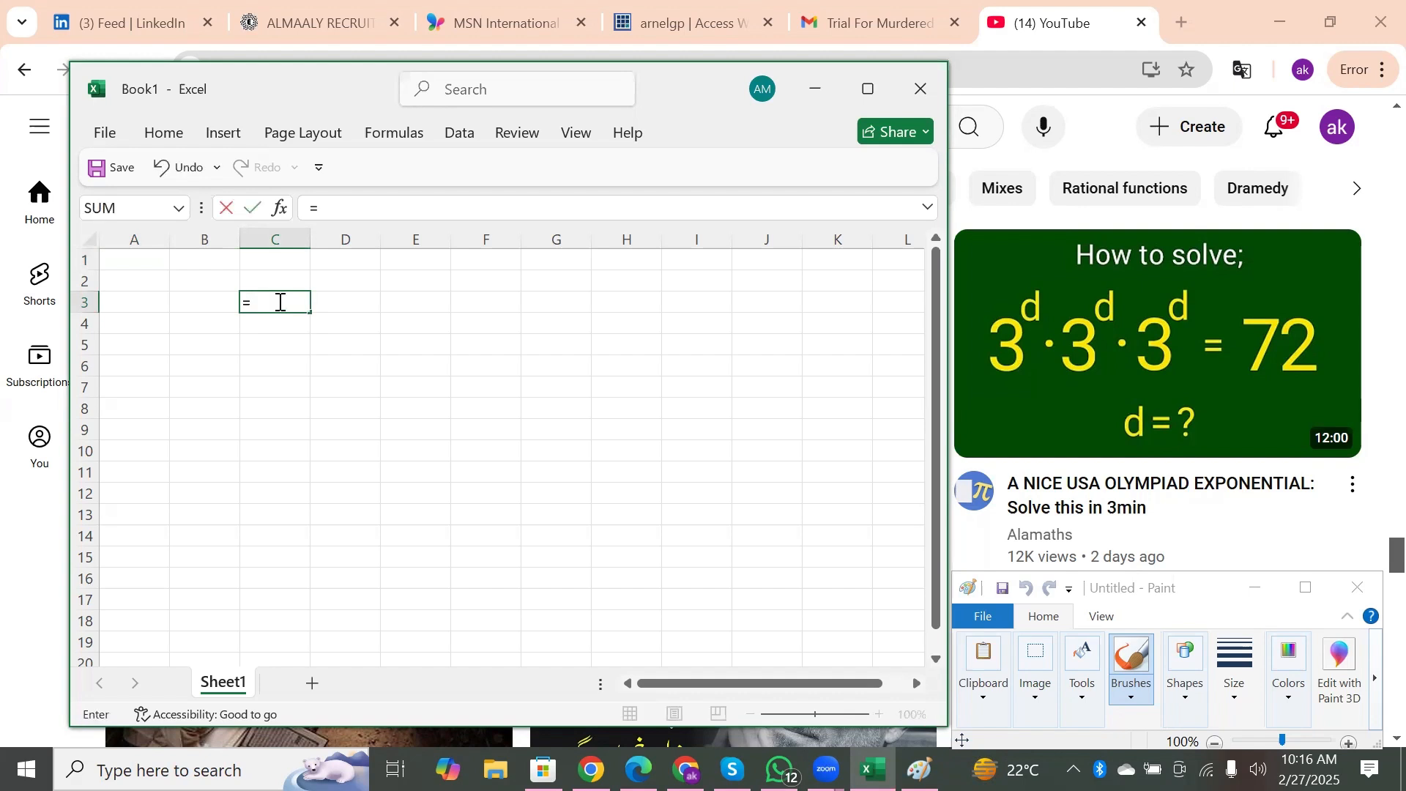
text(3)
text(^)
text(2)
key(Return)
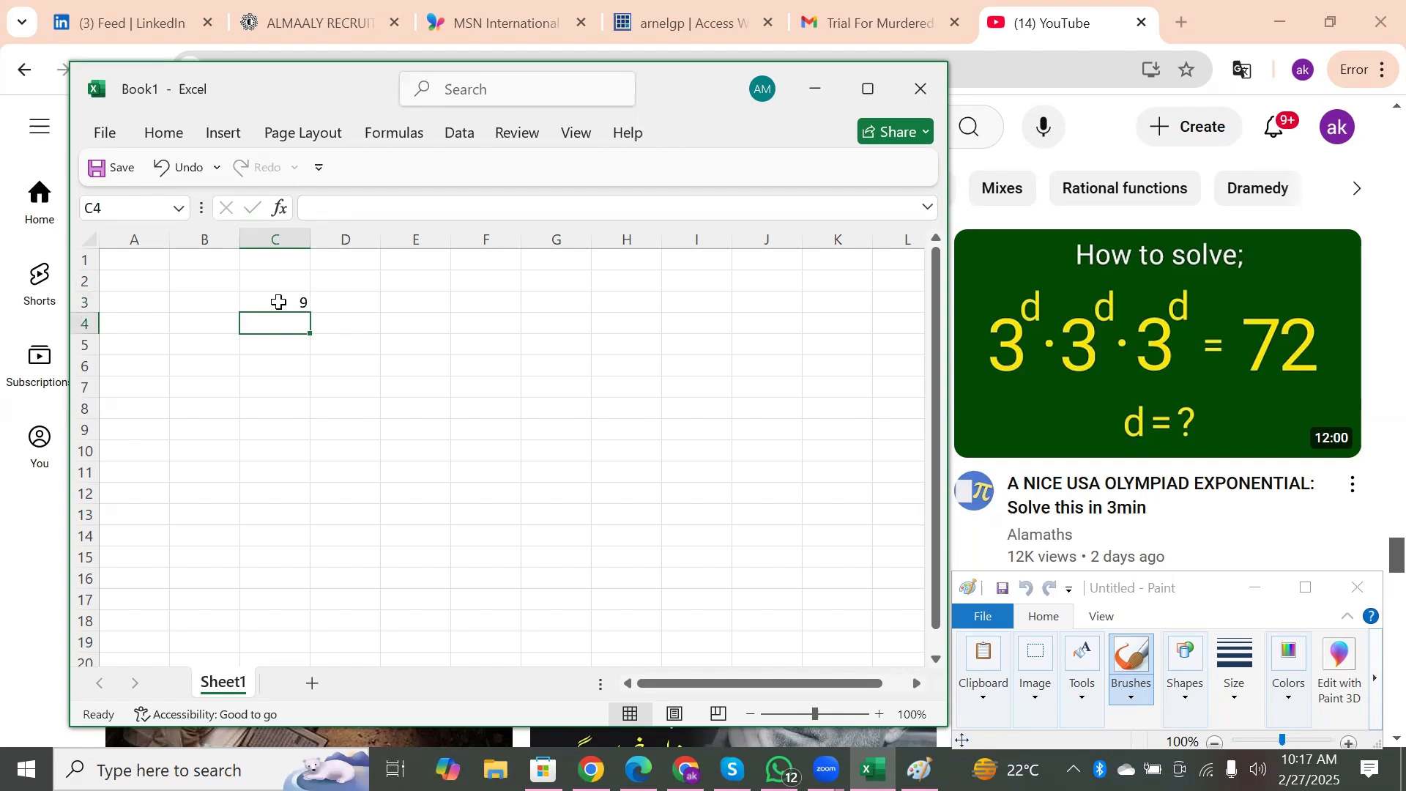
Change the formula in C3 to =3^D3 so the exponent comes from the adjacent cell.
click(278, 302)
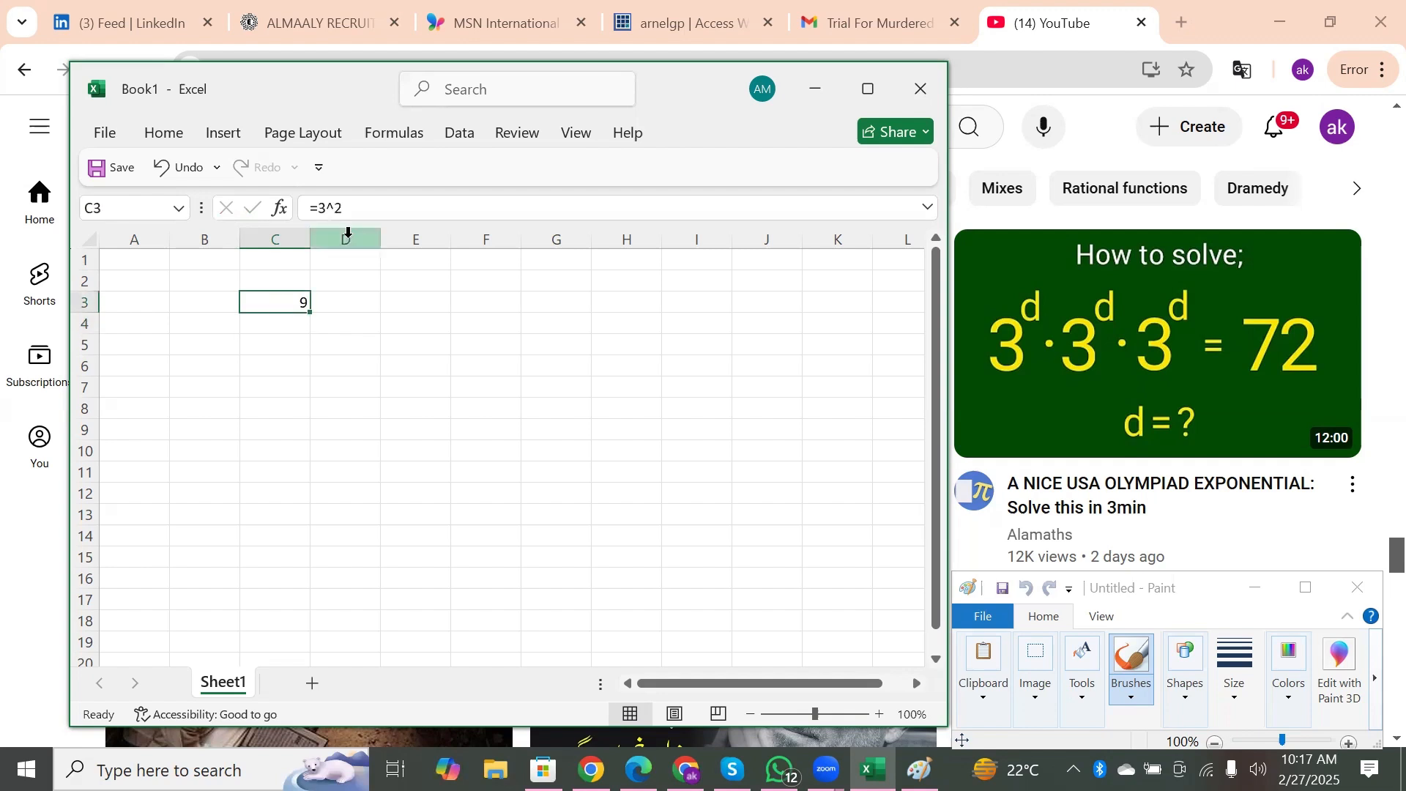
click(336, 210)
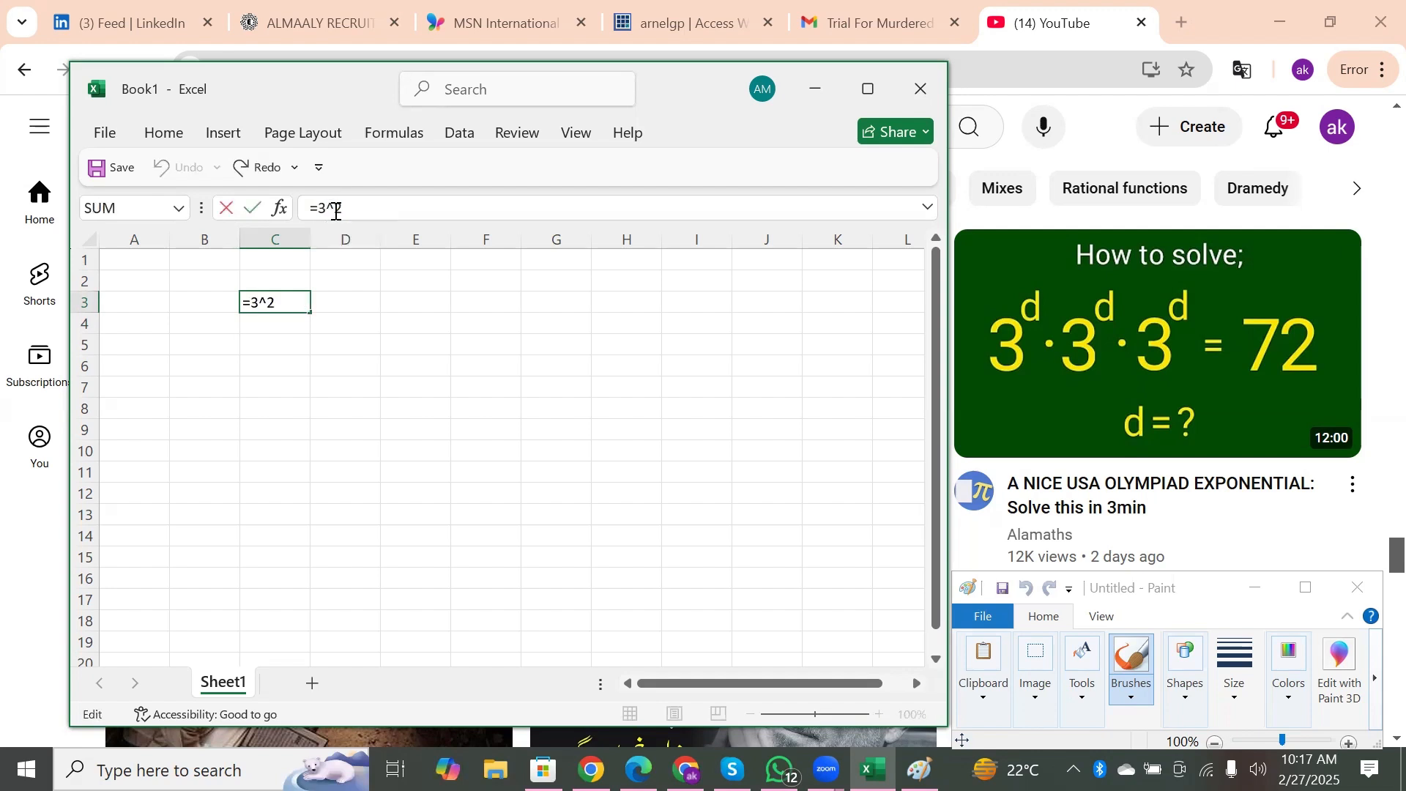
key(Delete)
click(330, 303)
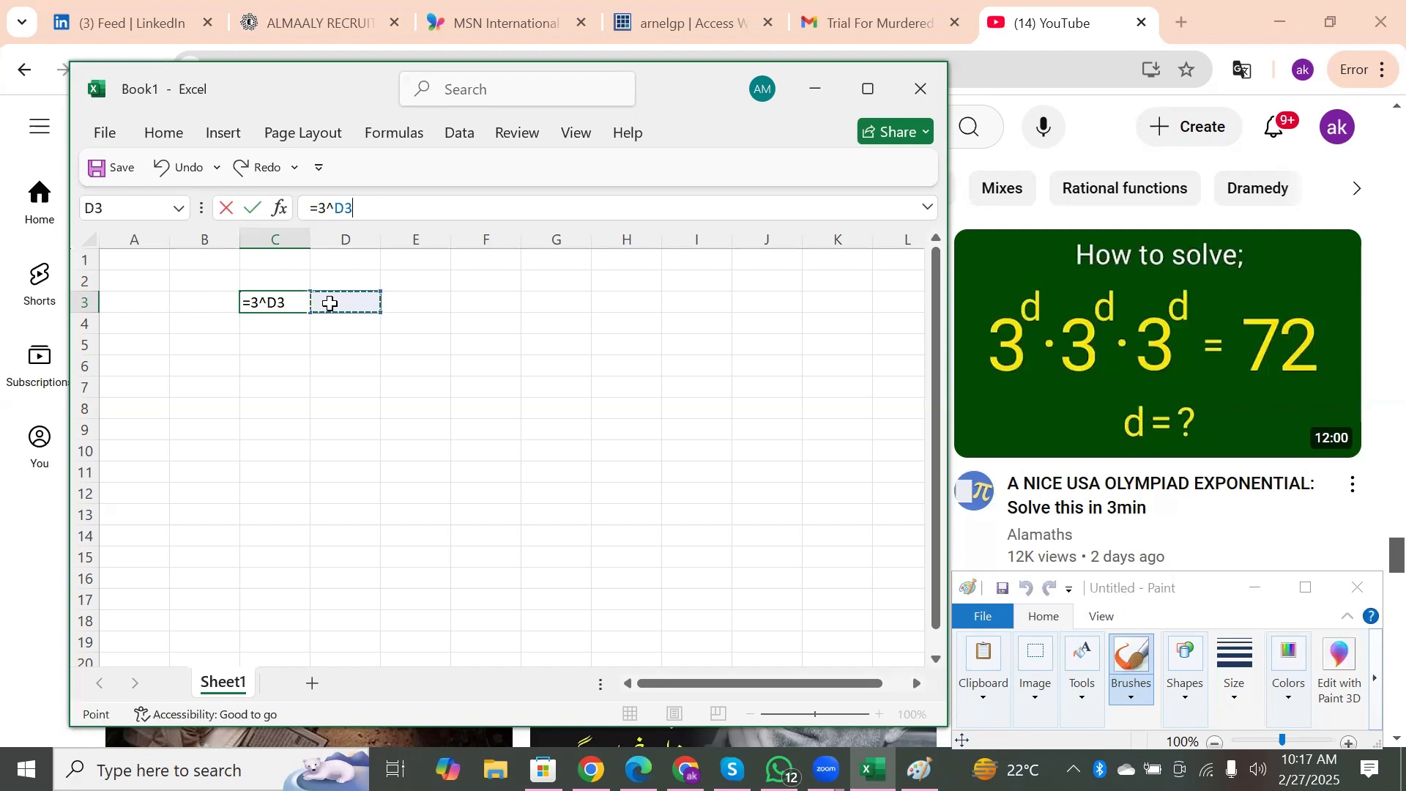
key(Return)
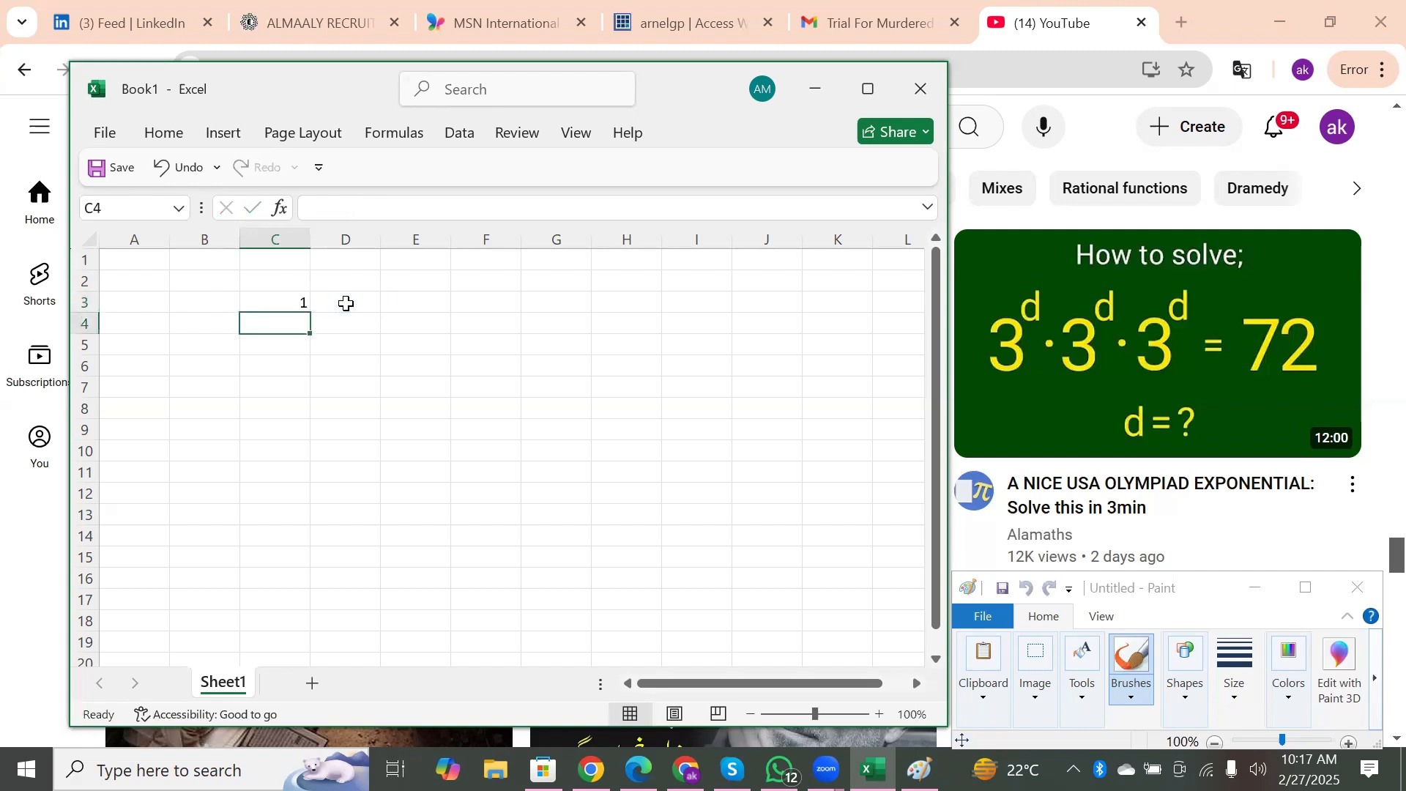
Enter the exponents 2, 3, 4, 5, 6 and 7 down cells D3 to D8.
click(346, 303)
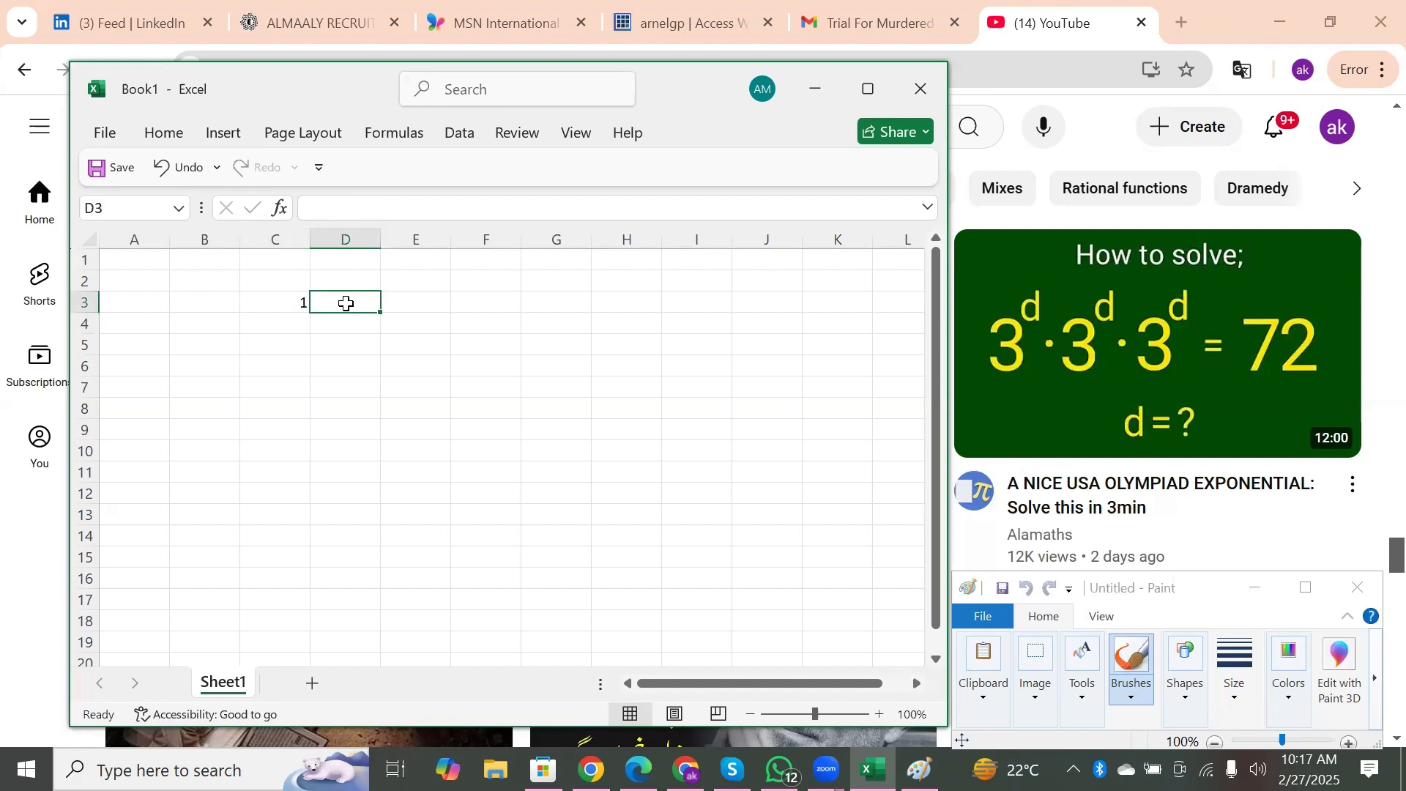
text(2)
key(Return)
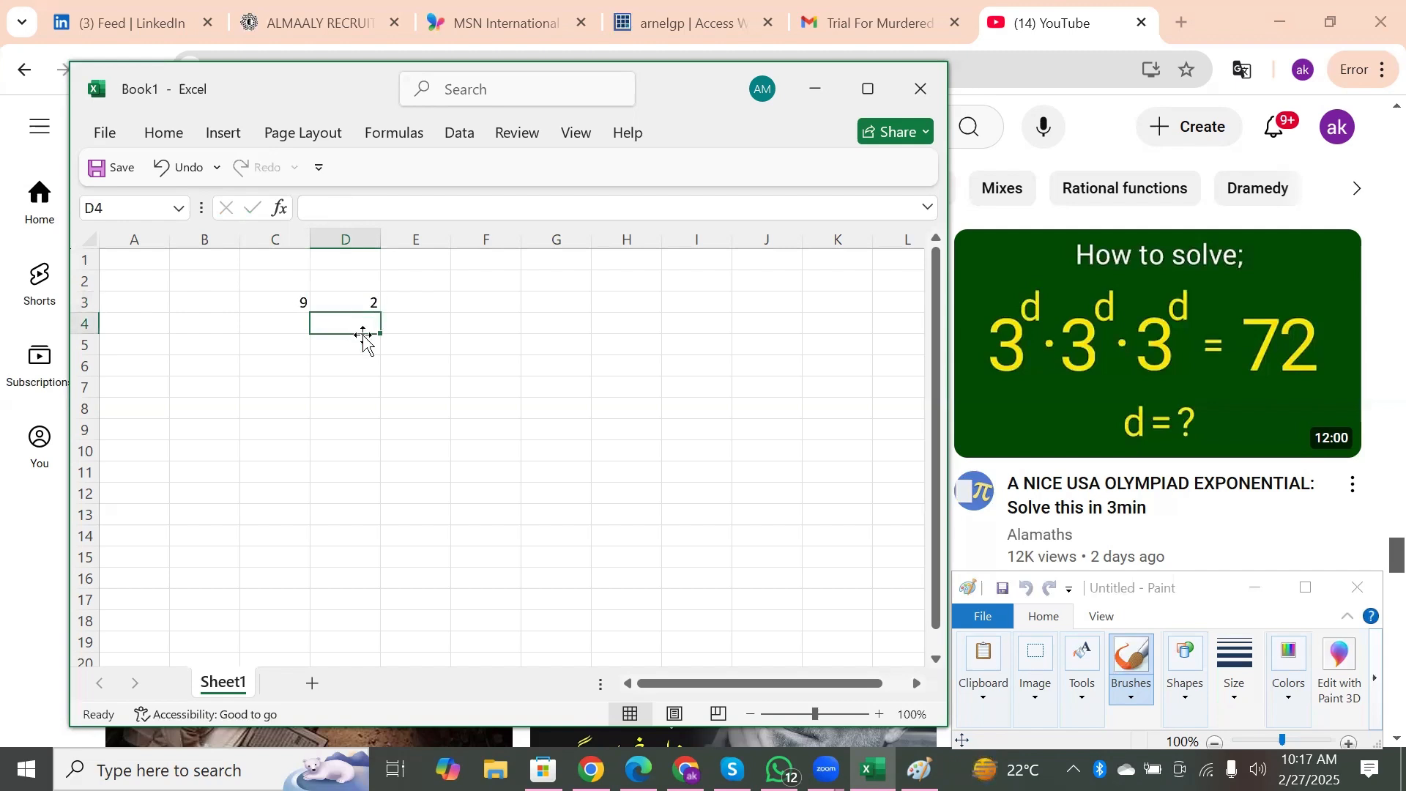
text(3)
key(Return)
text(4)
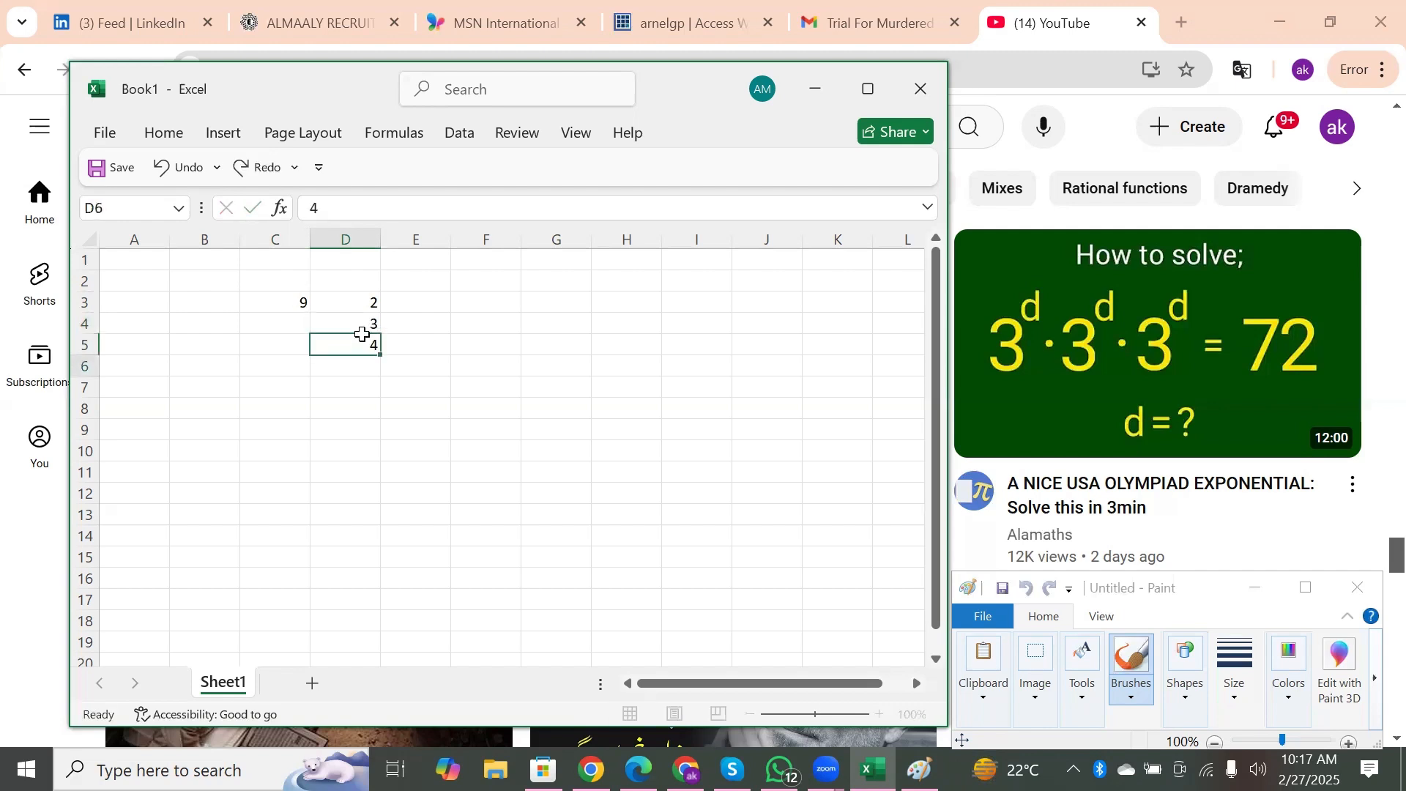
key(Return)
text(5)
key(Return)
text(6)
key(Return)
text(7)
key(Return)
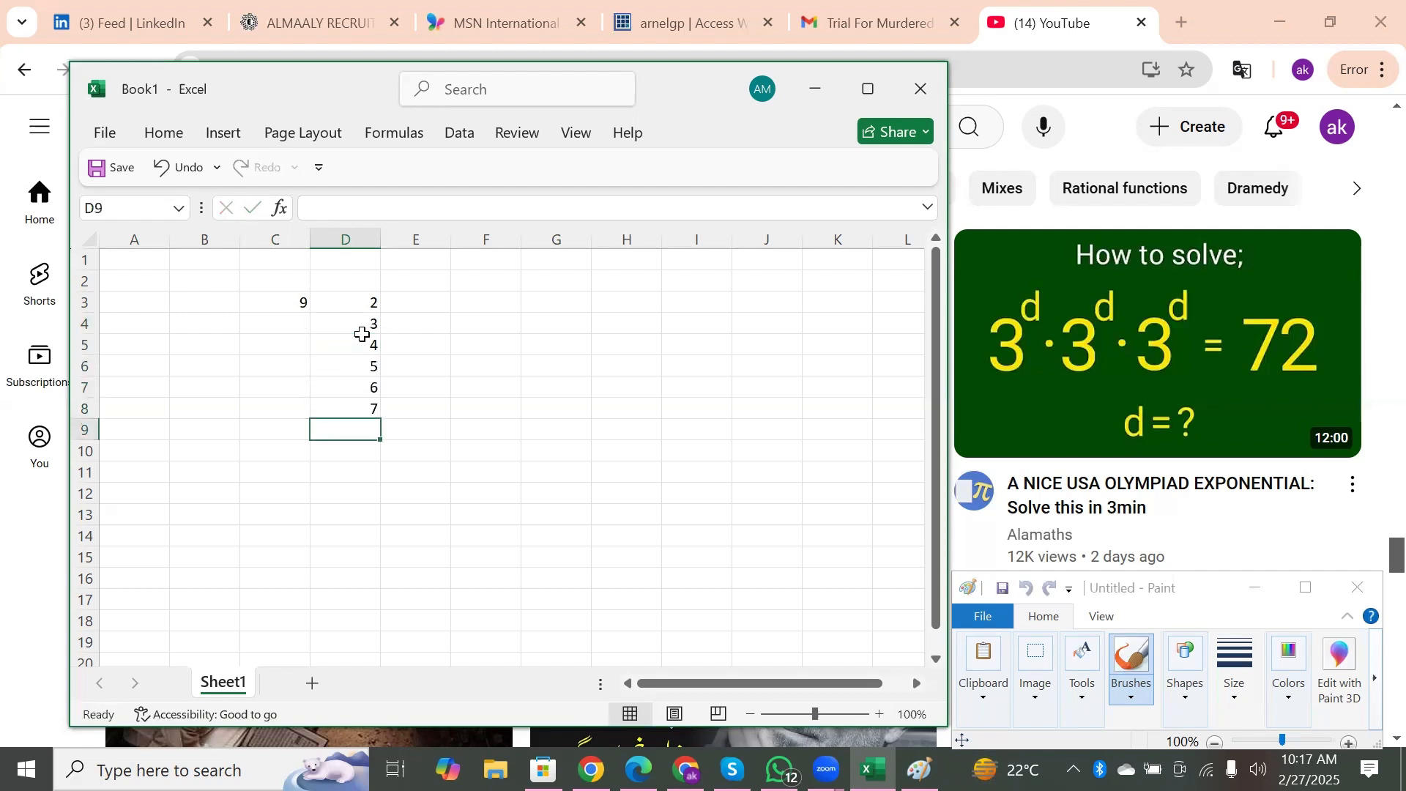
Fill the power formula from C3 down through C8 and check the copied formulas in C4 to C6.
click(304, 300)
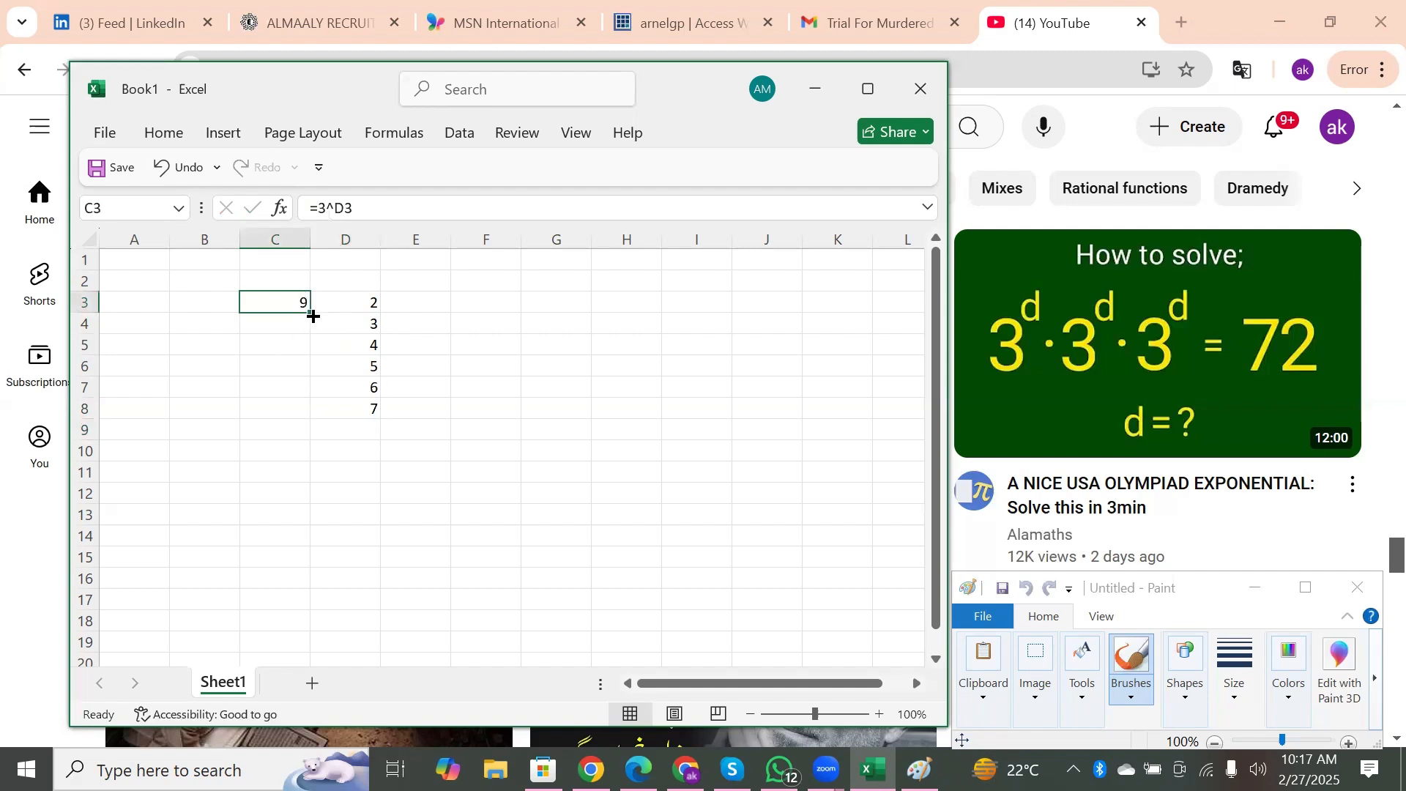
drag(311, 313, 312, 412)
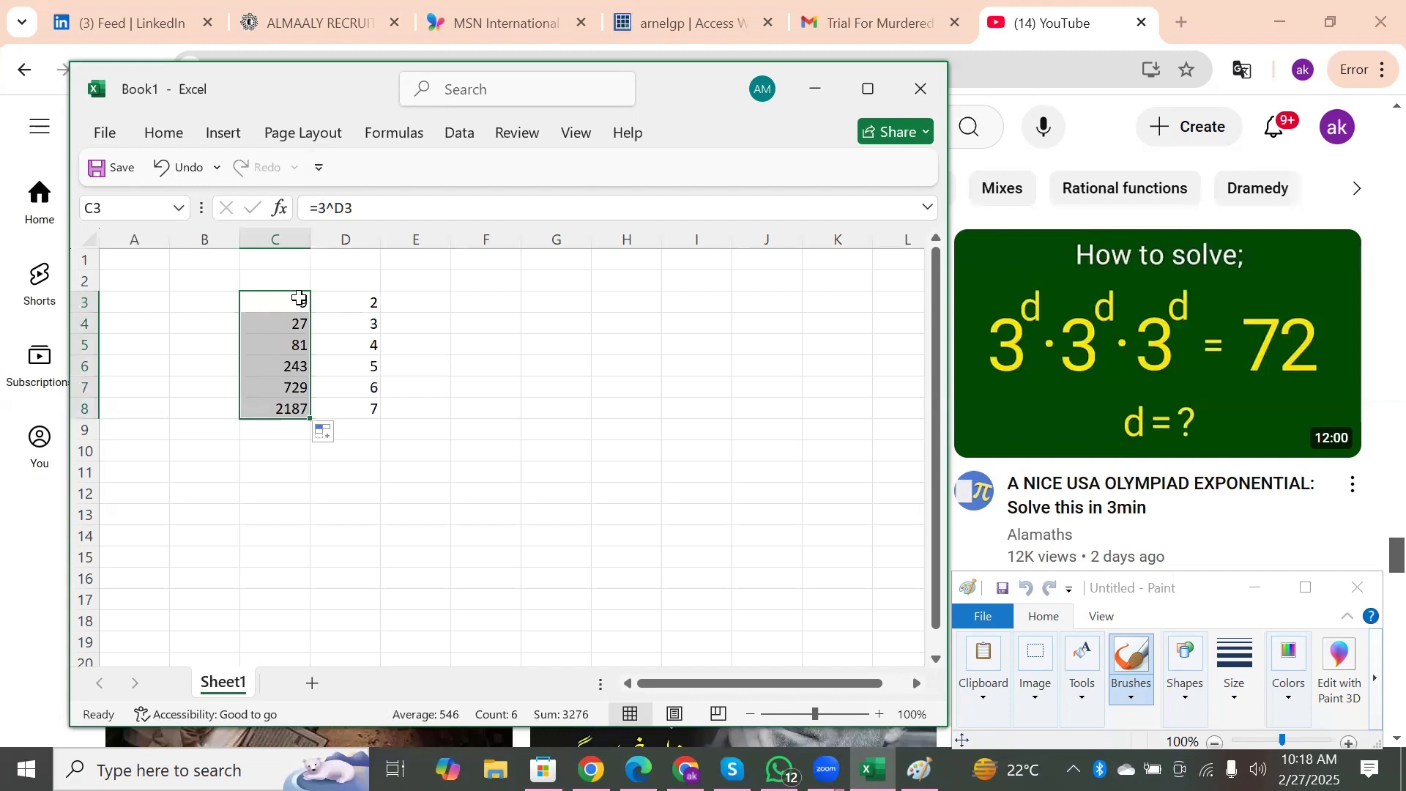
click(292, 319)
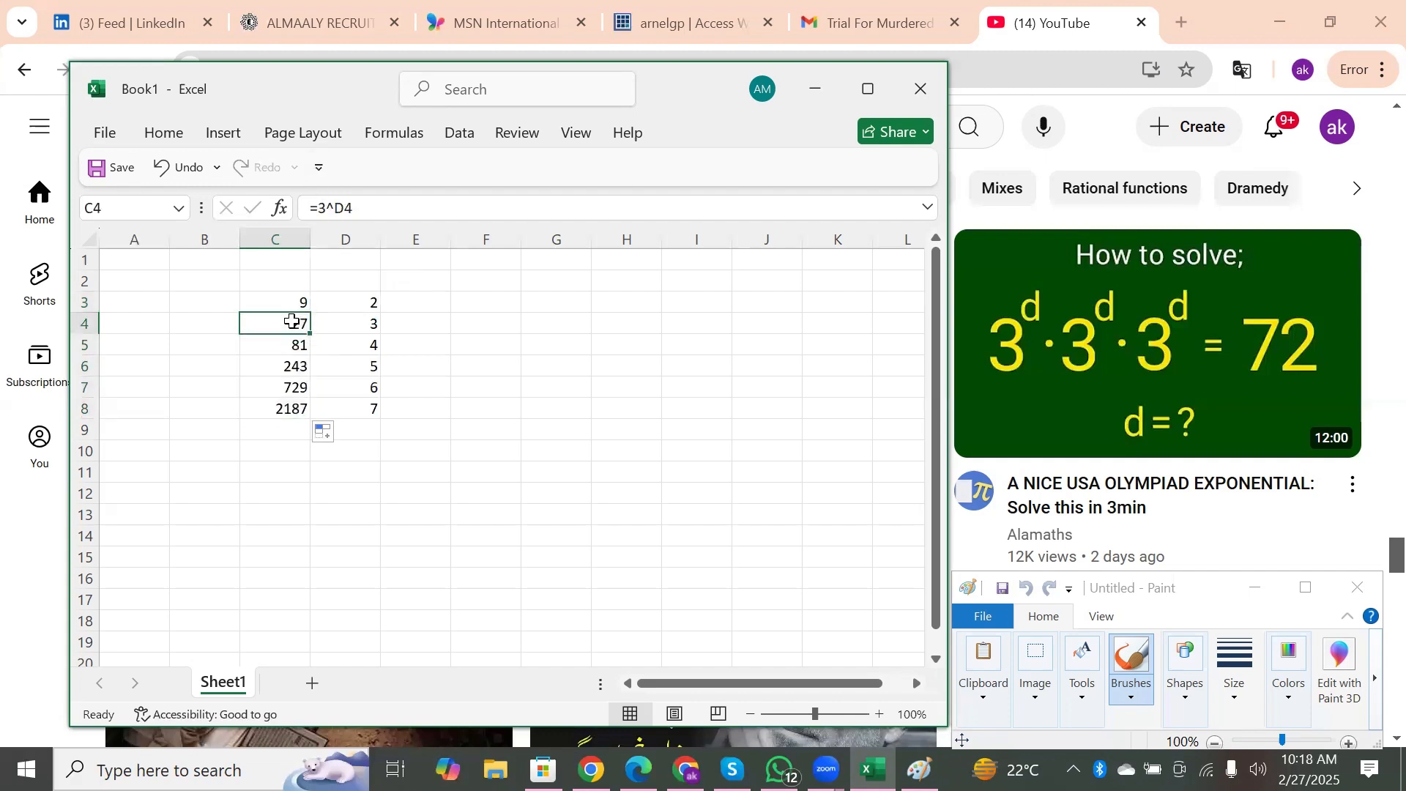
click(282, 343)
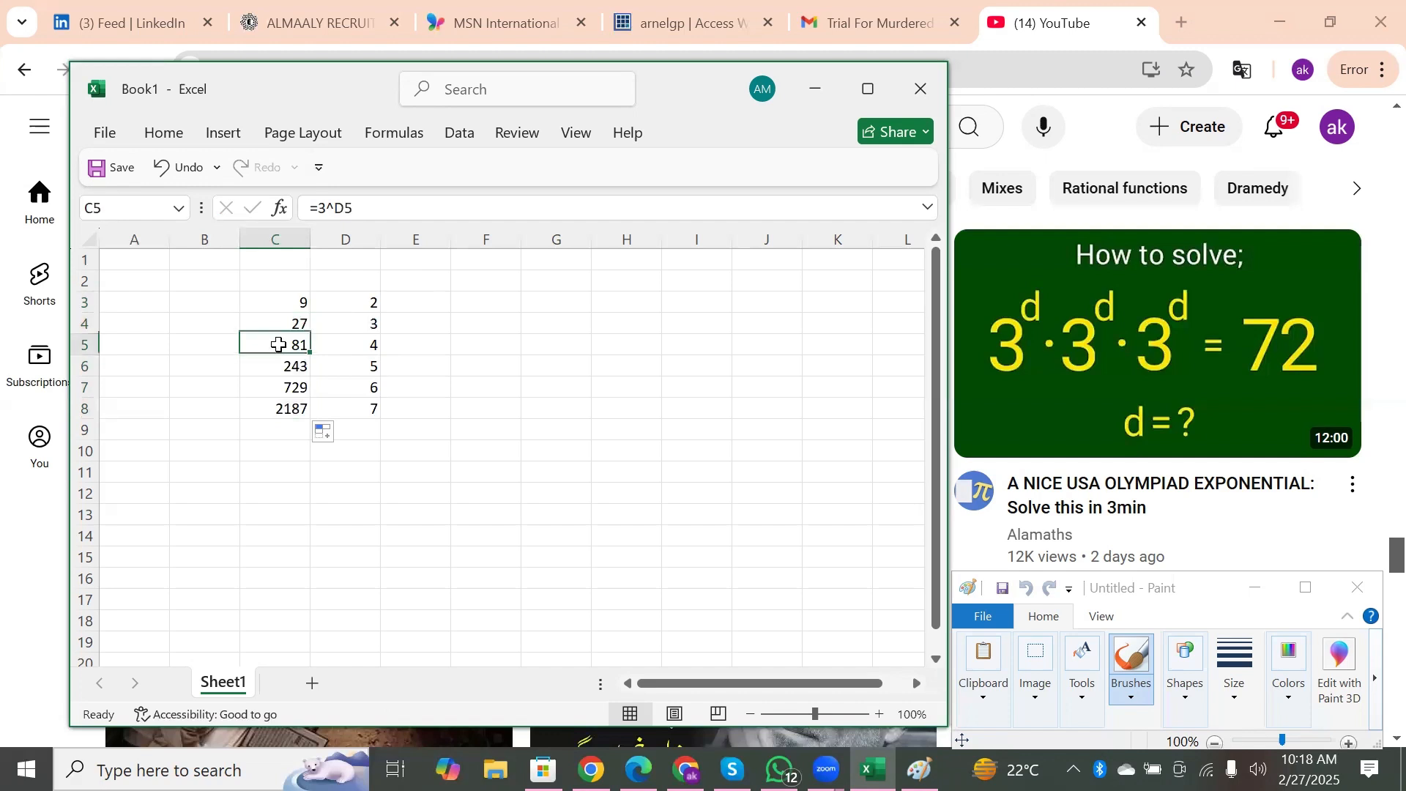
click(290, 368)
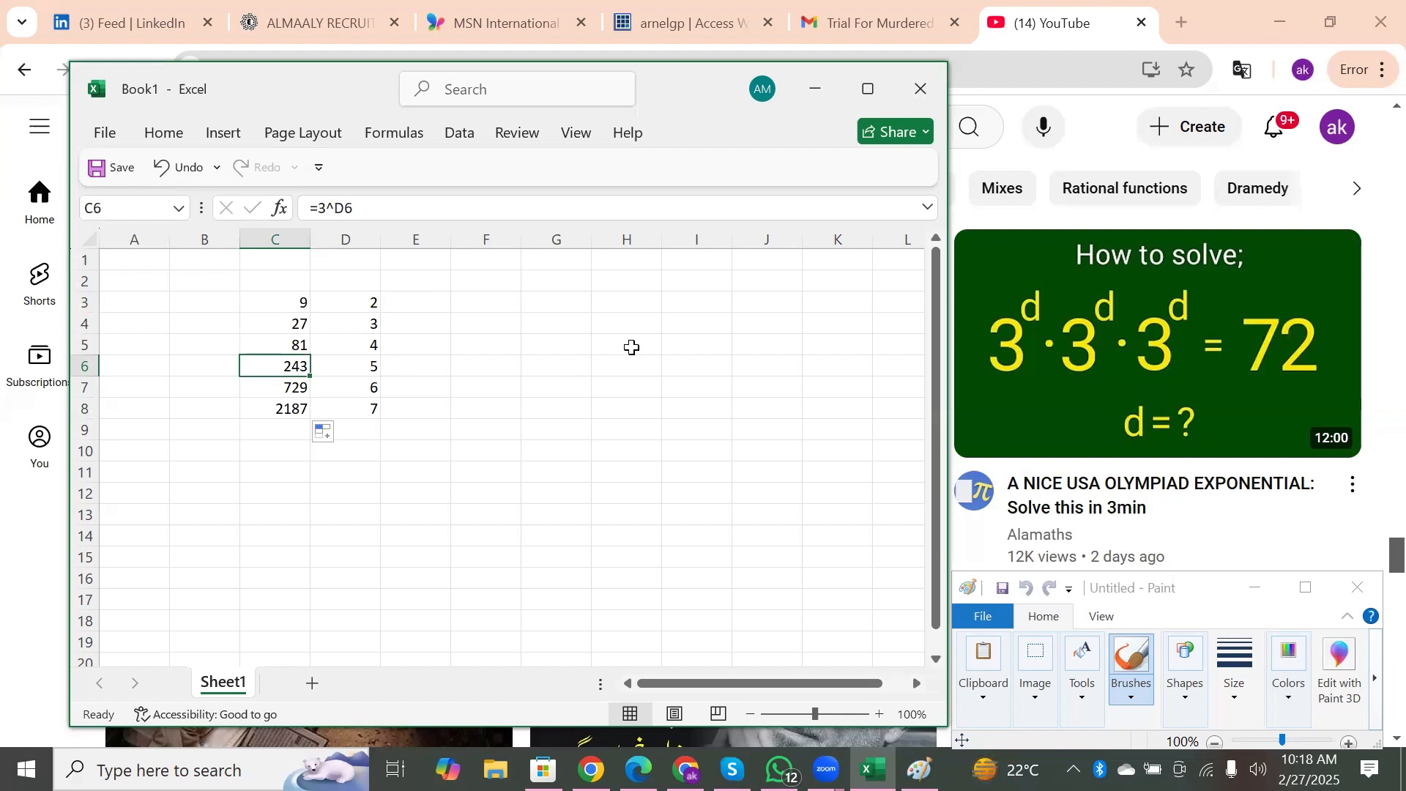
Fill cell F2 with yellow, maximizing the workbook window for the formatting and restoring it when done.
click(504, 285)
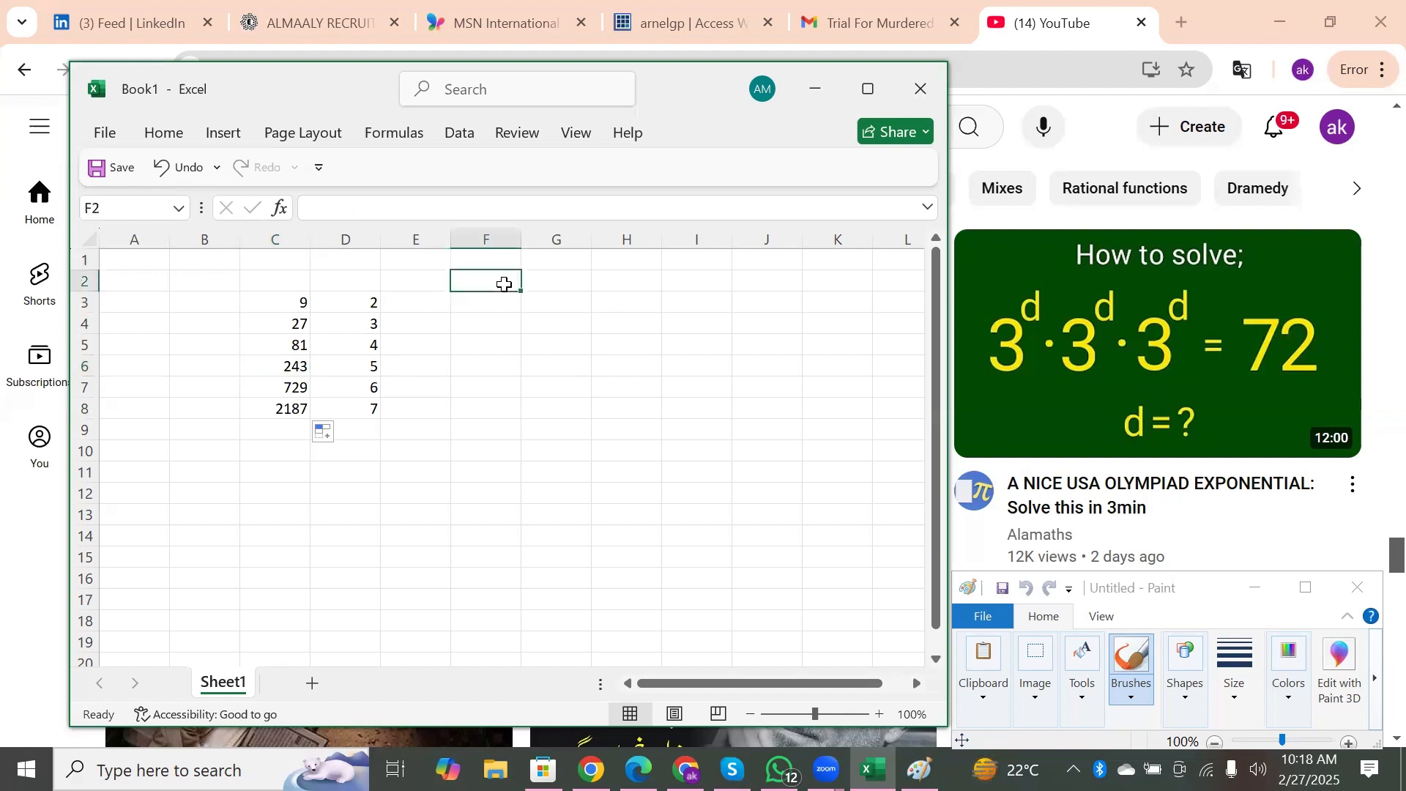
click(170, 130)
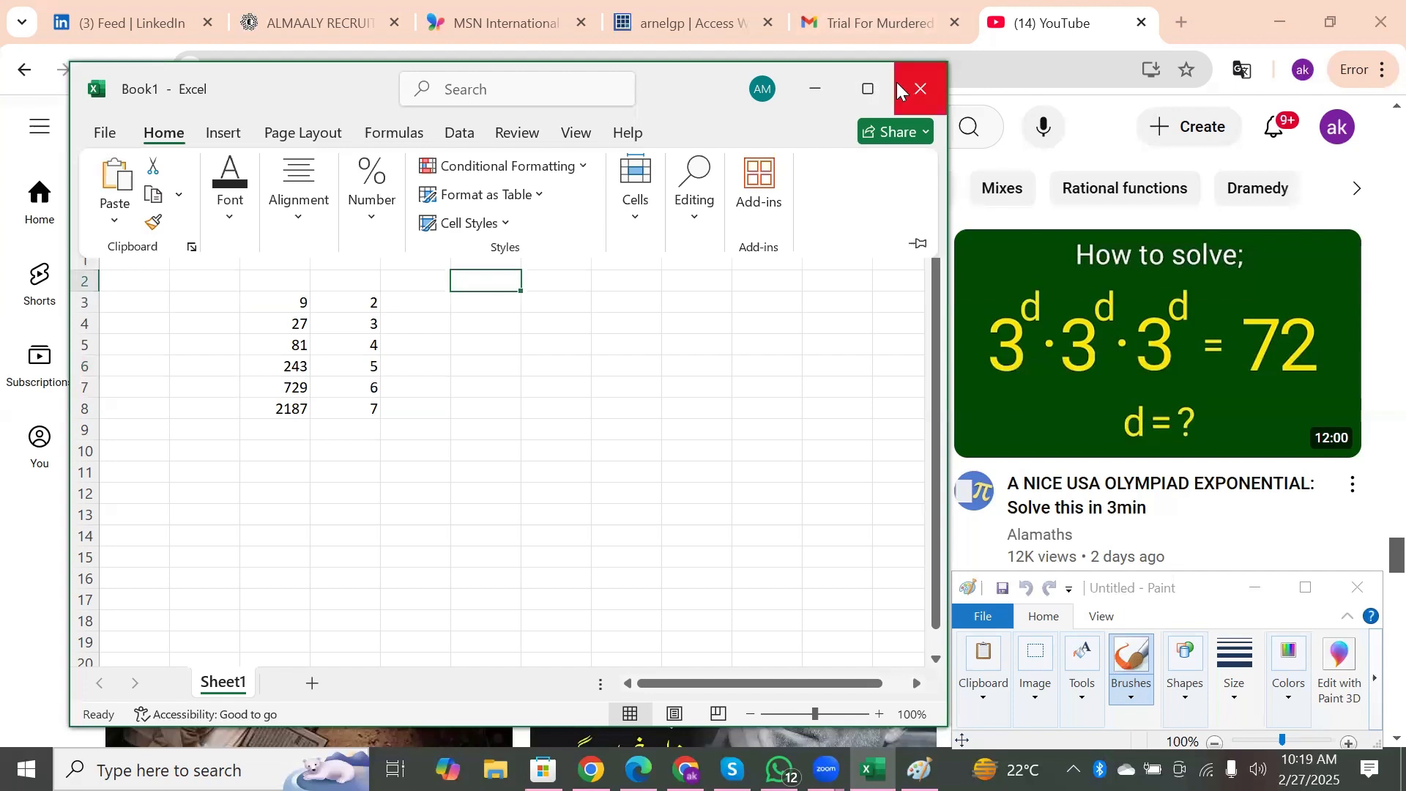
click(867, 89)
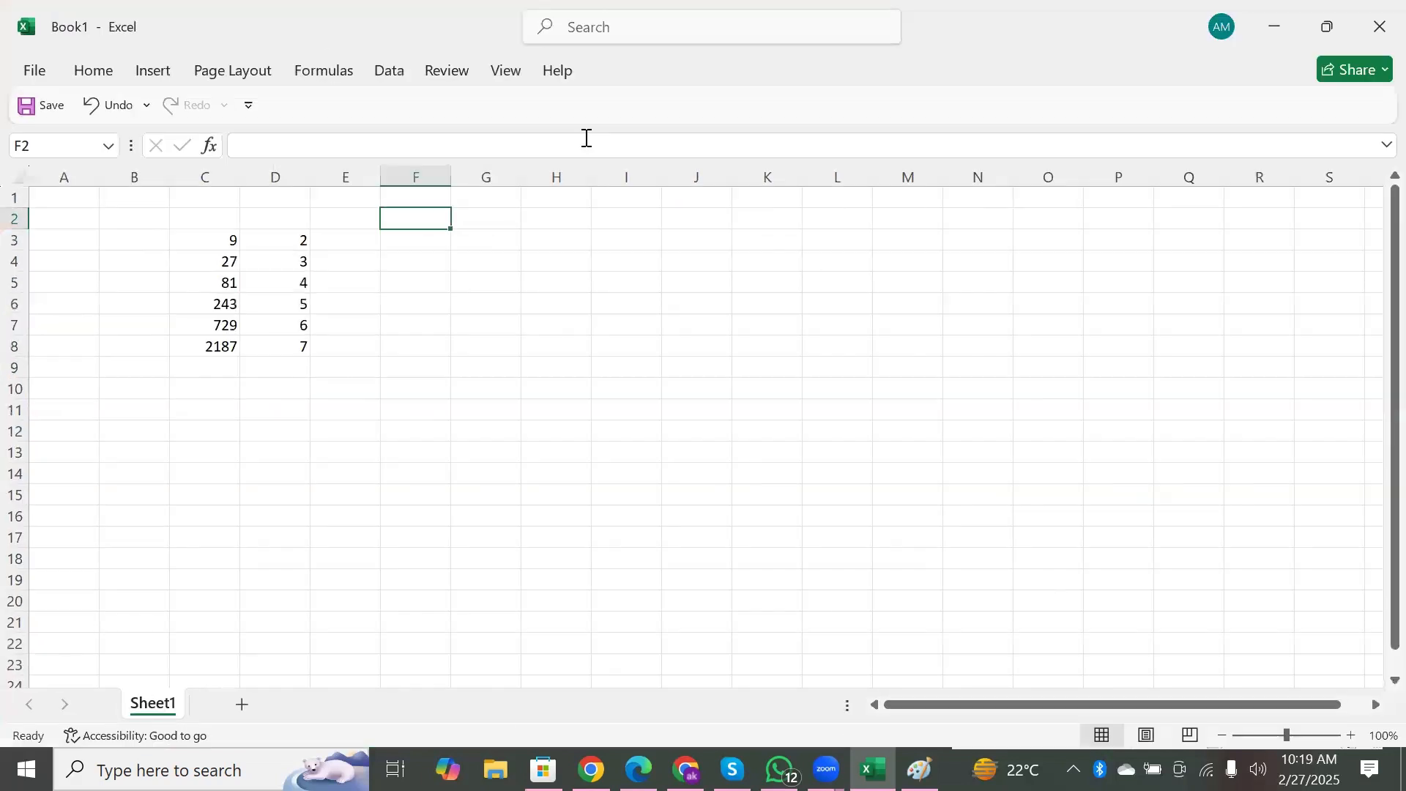
click(97, 63)
click(306, 147)
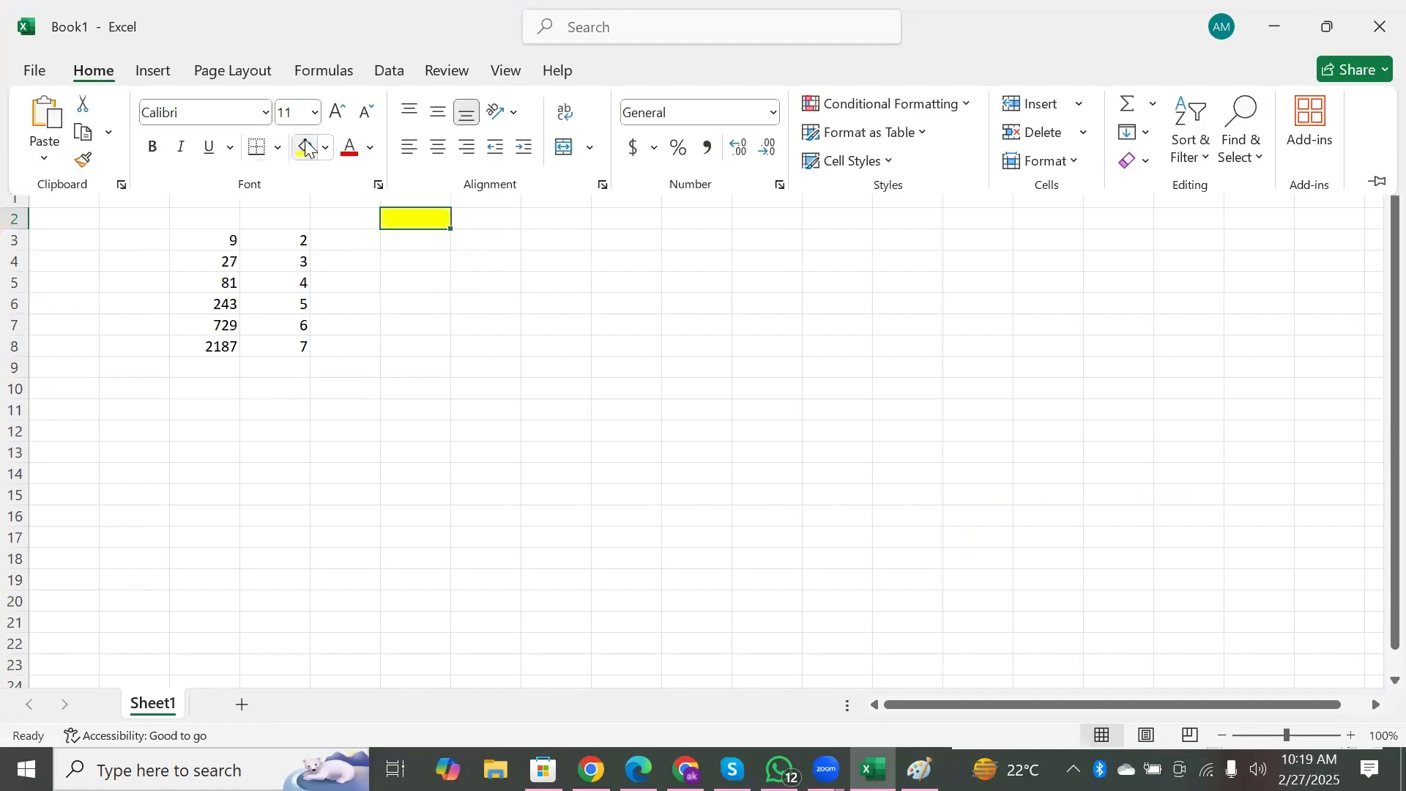
click(1319, 29)
click(1322, 29)
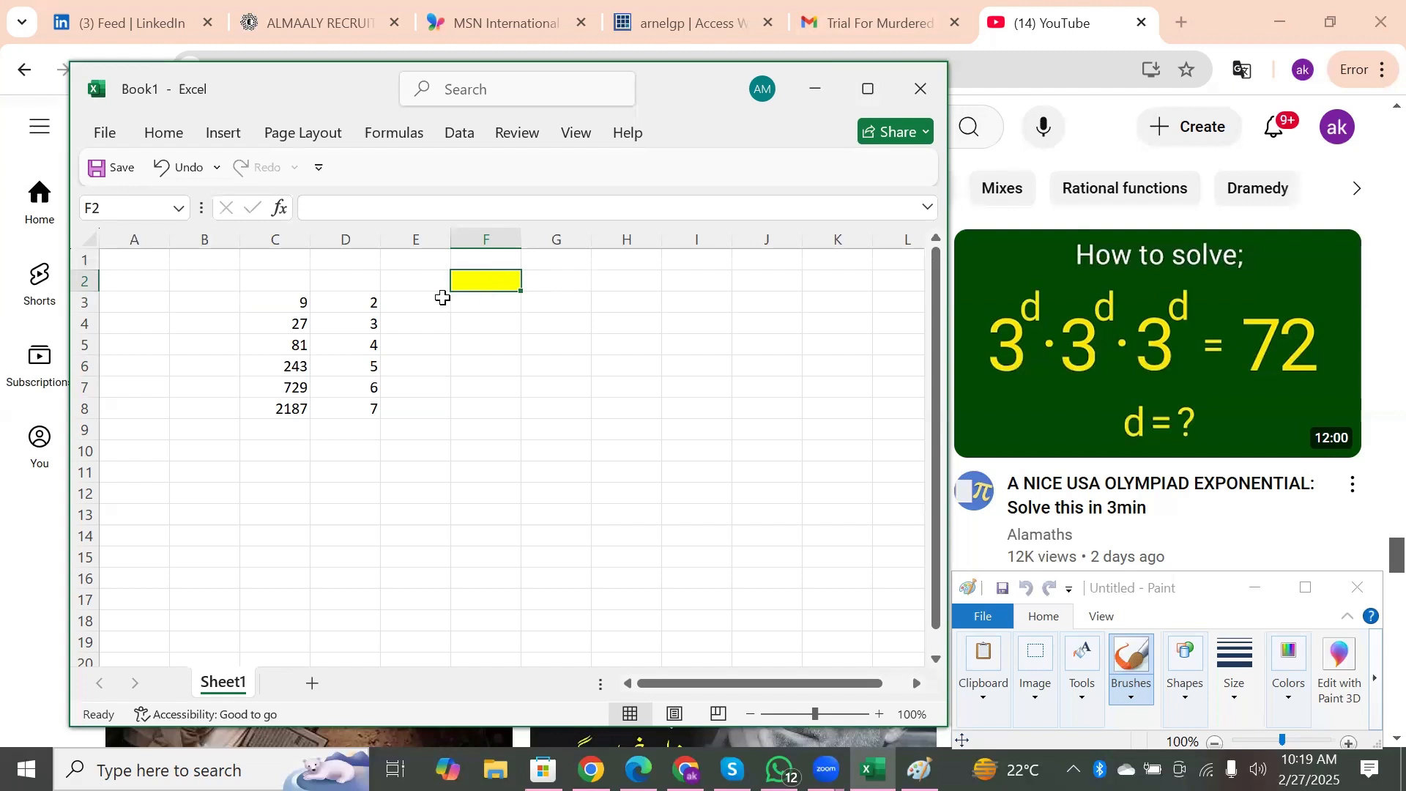
Rewrite the formula in C3 as =3^F2 so the exponent comes from the yellow cell.
click(361, 303)
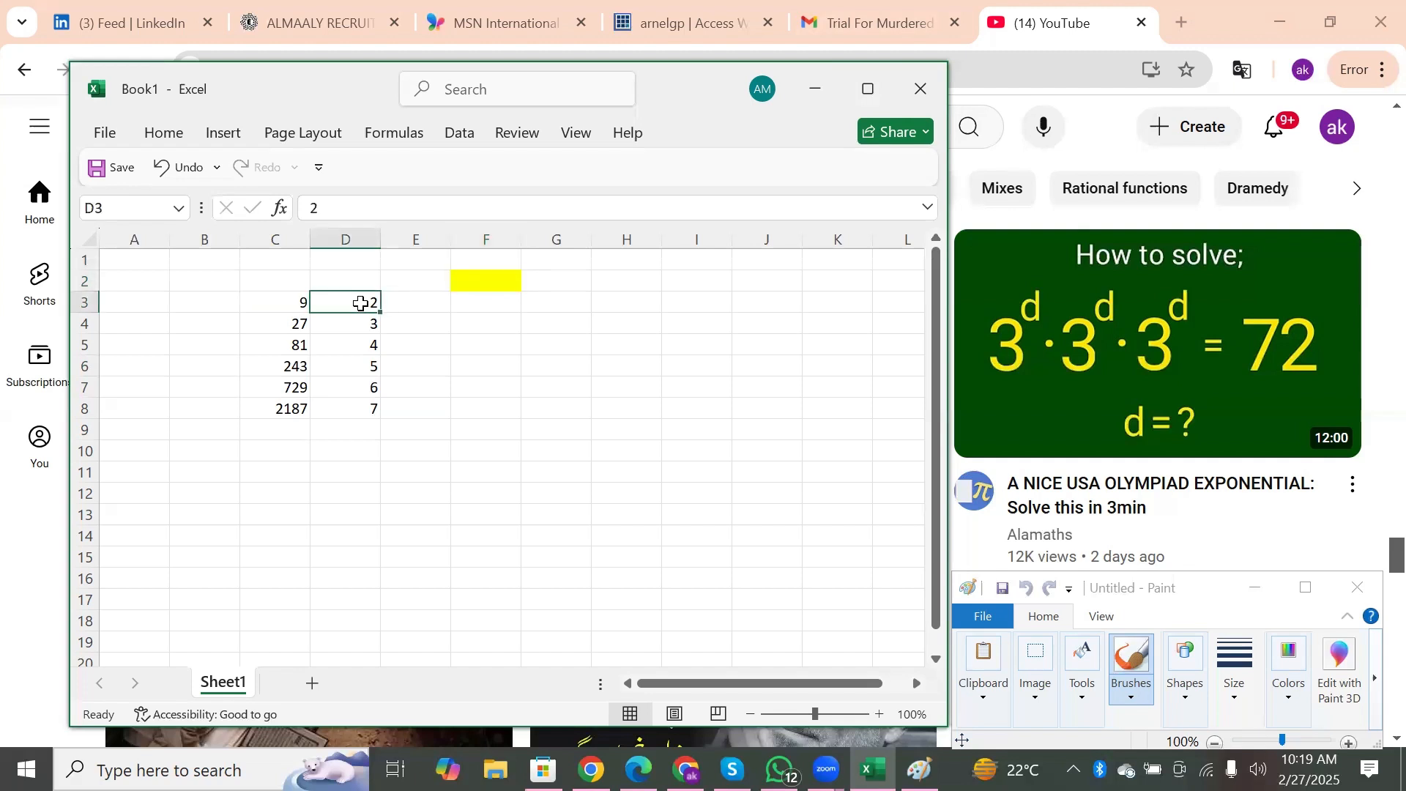
click(293, 303)
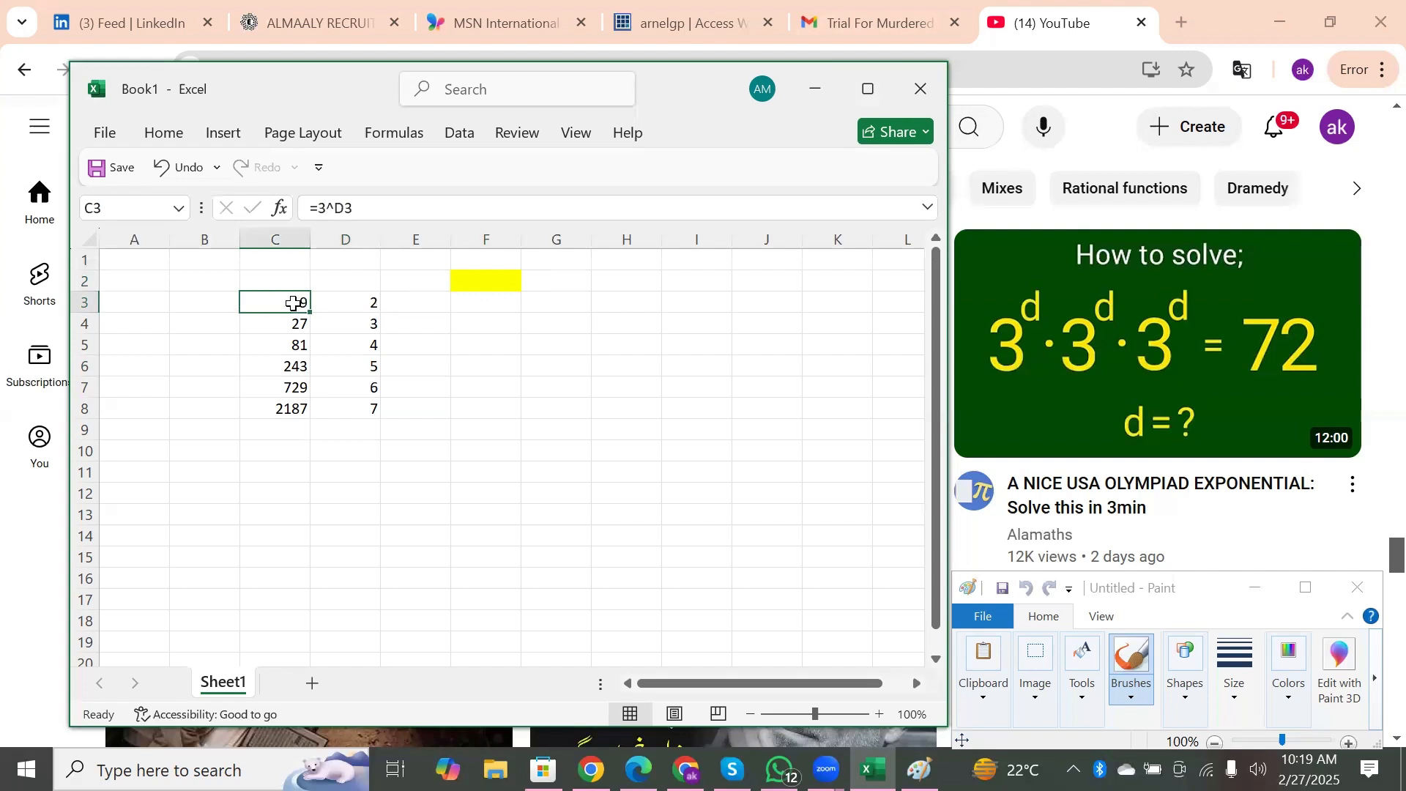
click(327, 209)
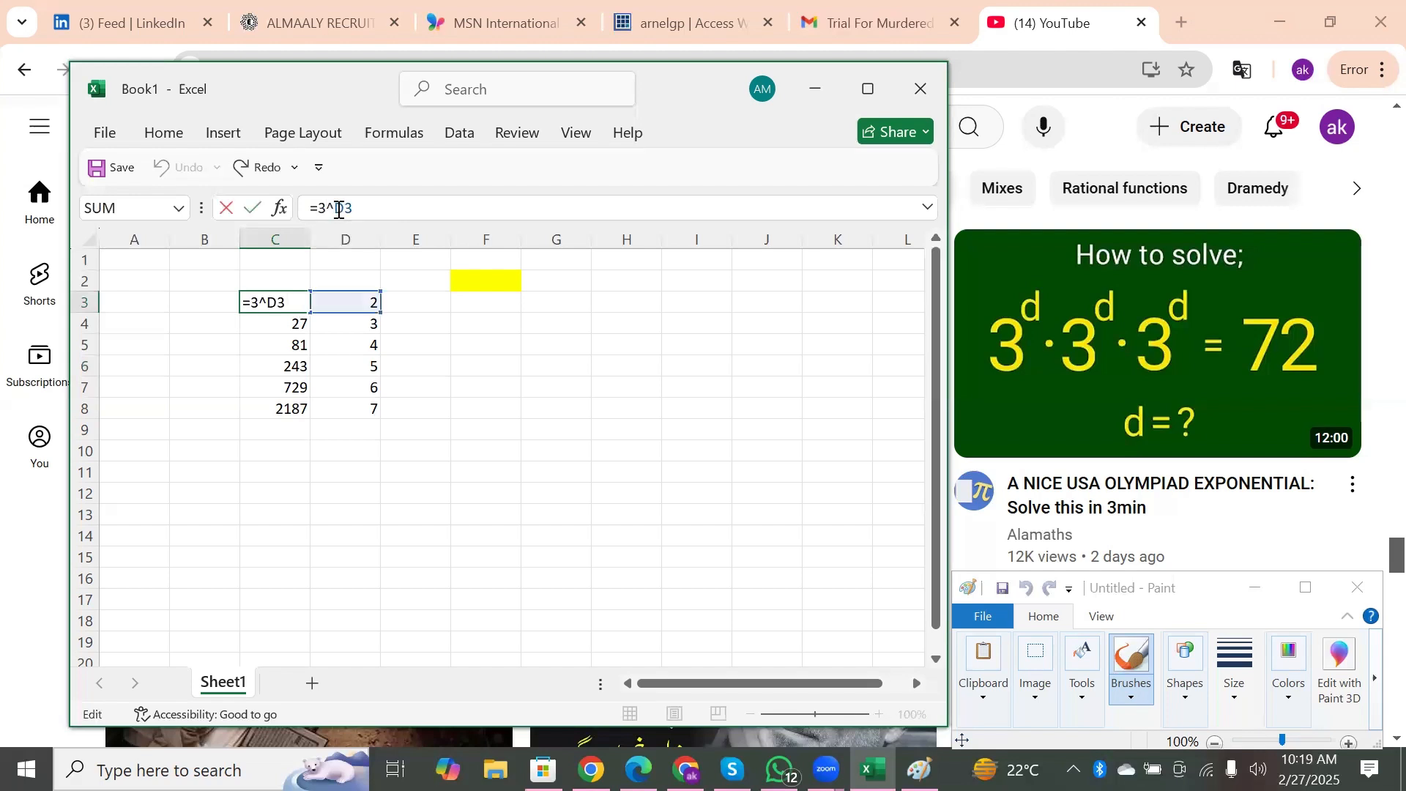
key(BackSpace)
key(BackSpace)
key(BackSpace)
key(BackSpace)
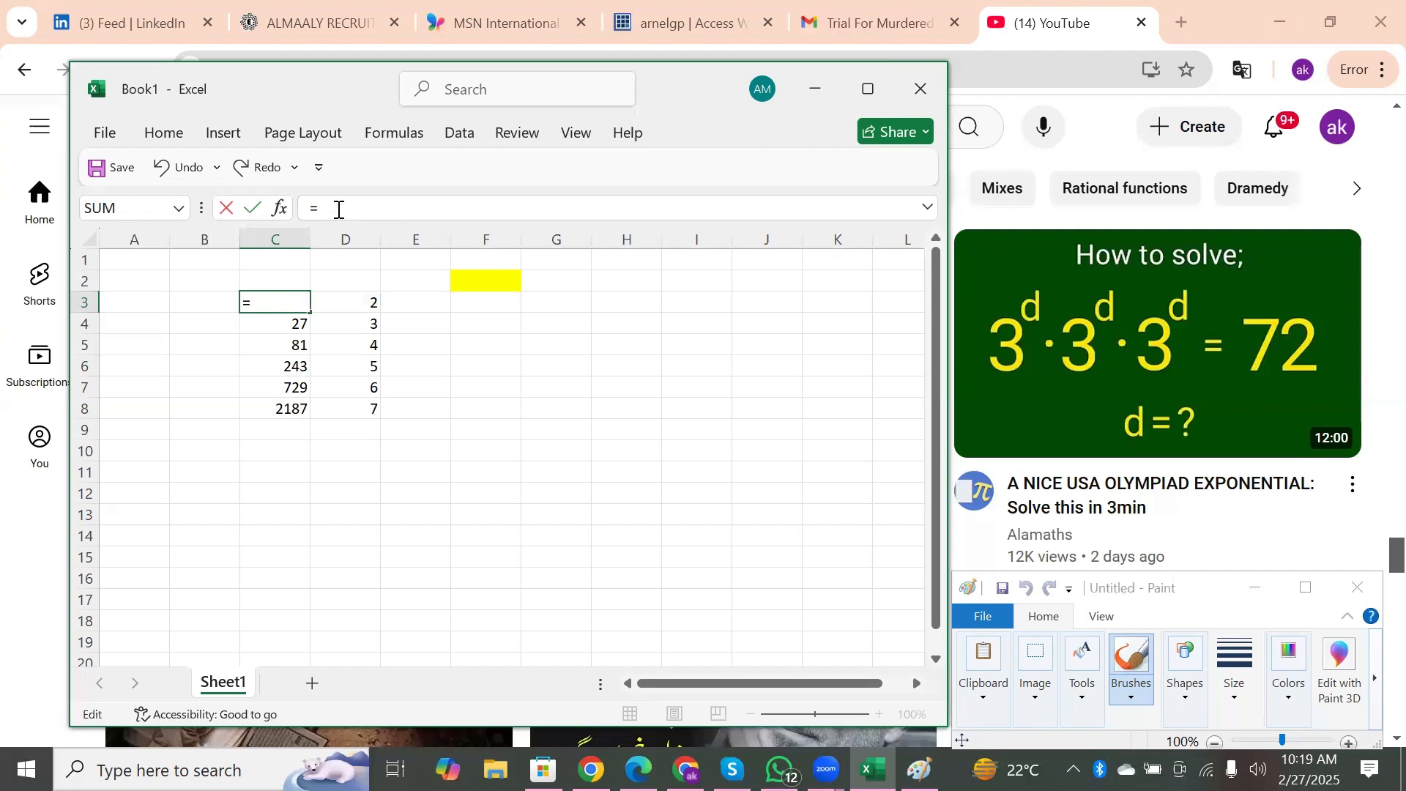
text(3^)
click(489, 279)
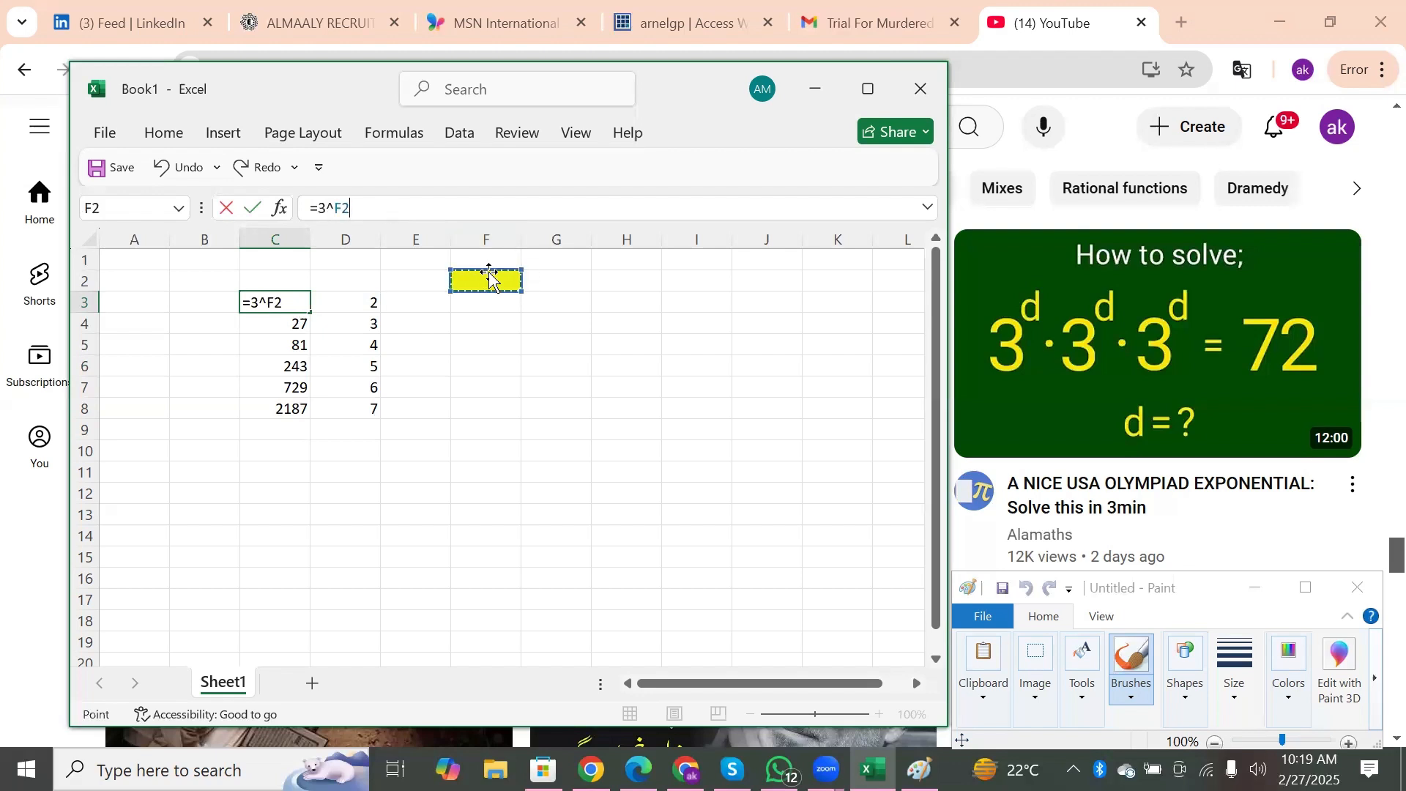
key(Return)
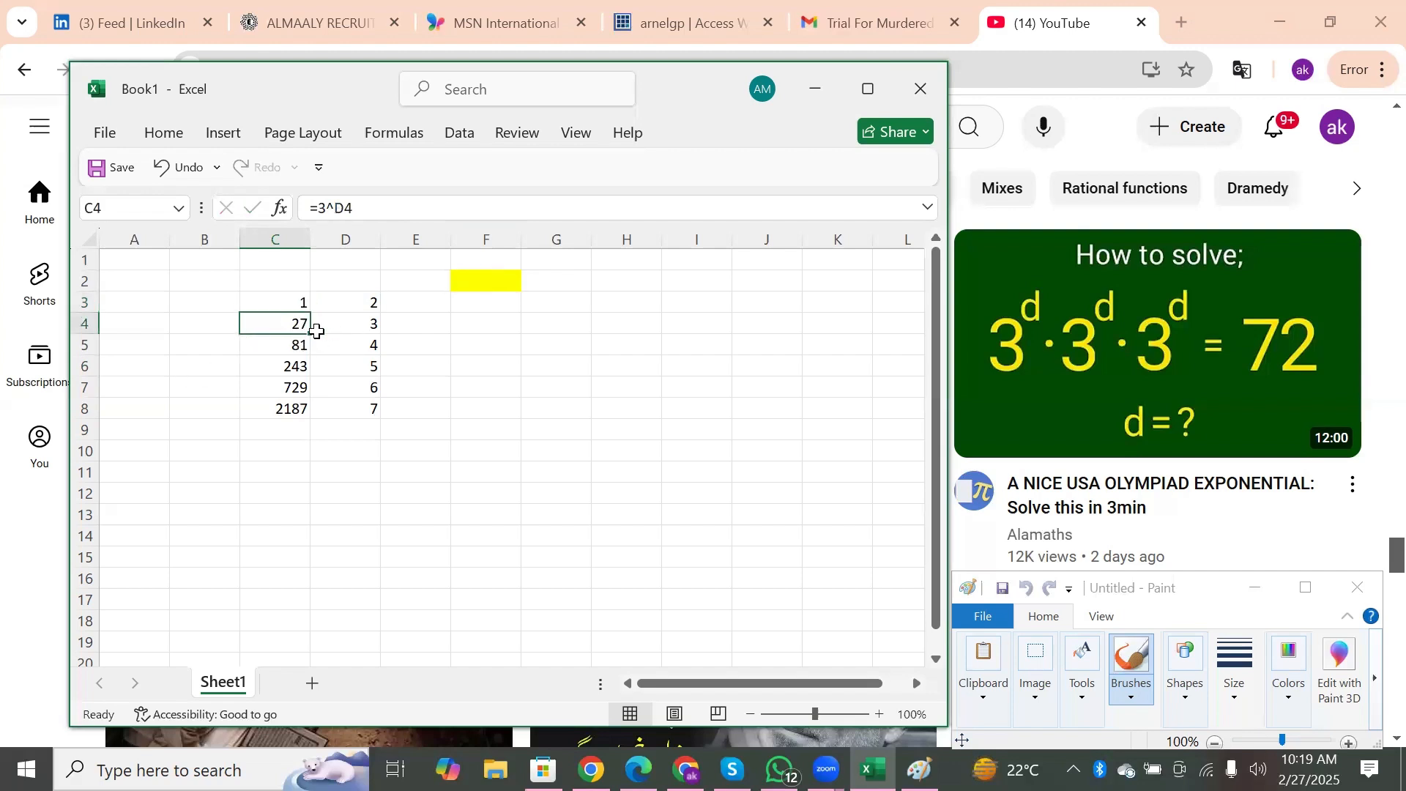
Clear the contents of C4:D8 and the exponent in D3.
key(shift+Down)
key(shift+Down)
key(shift+Down)
key(shift+Down)
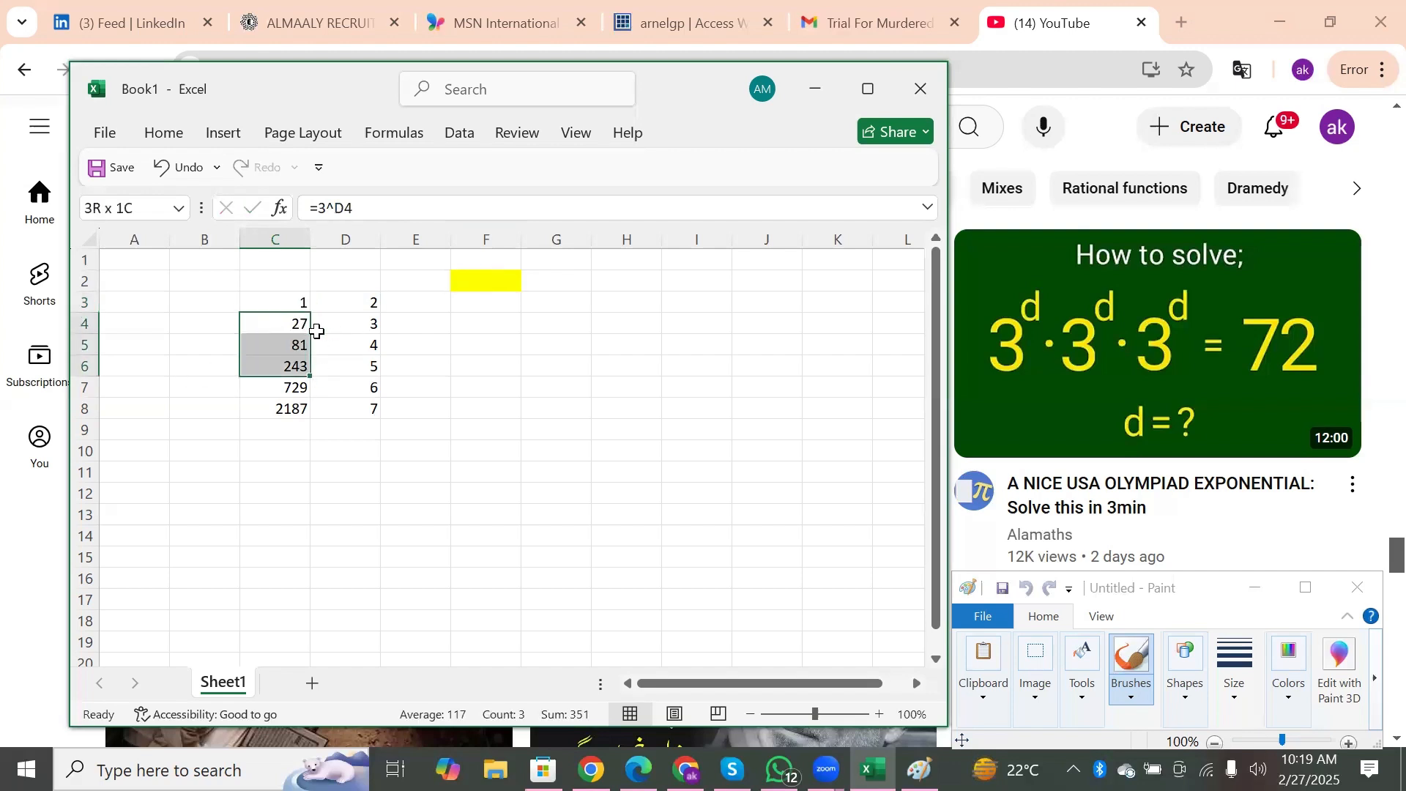
key(shift+Right)
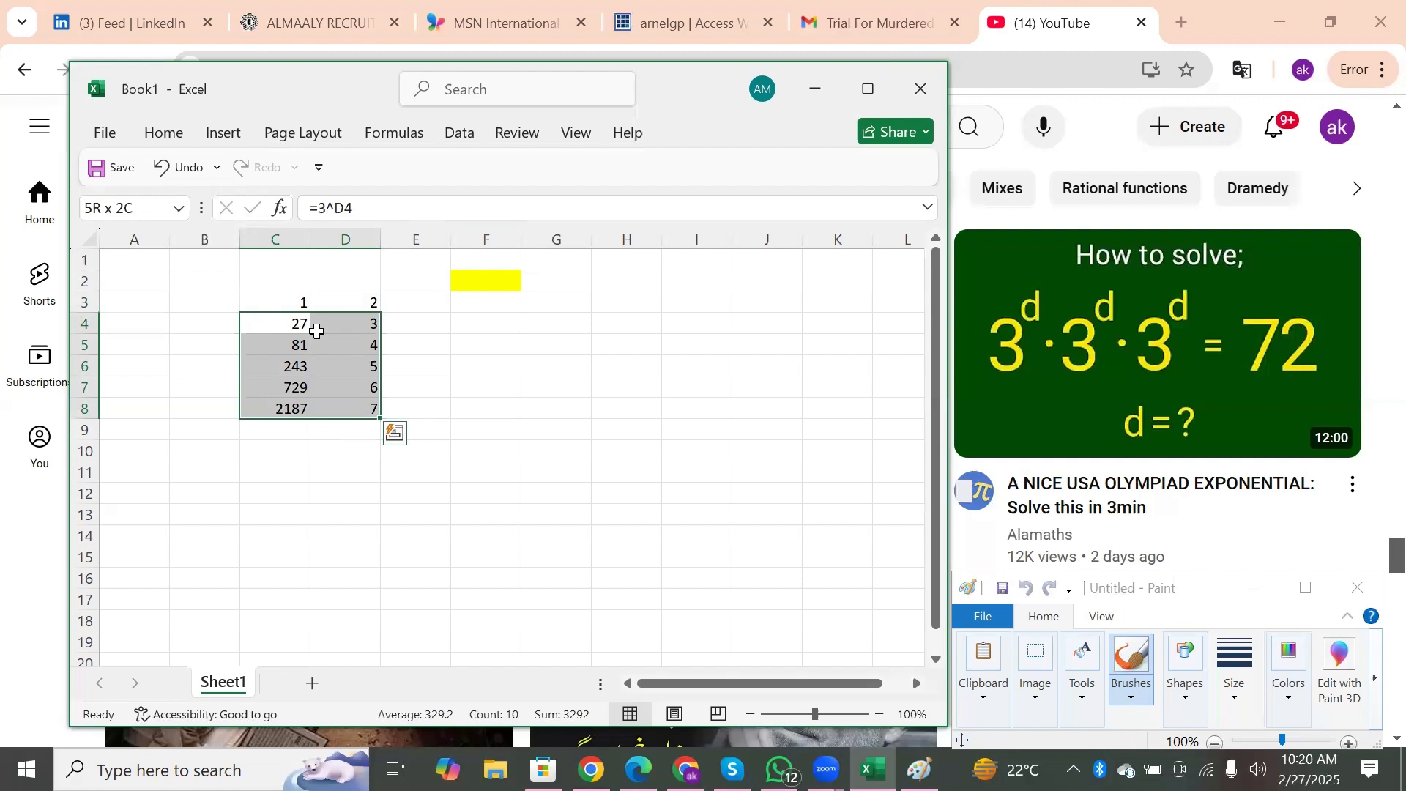
key(Delete)
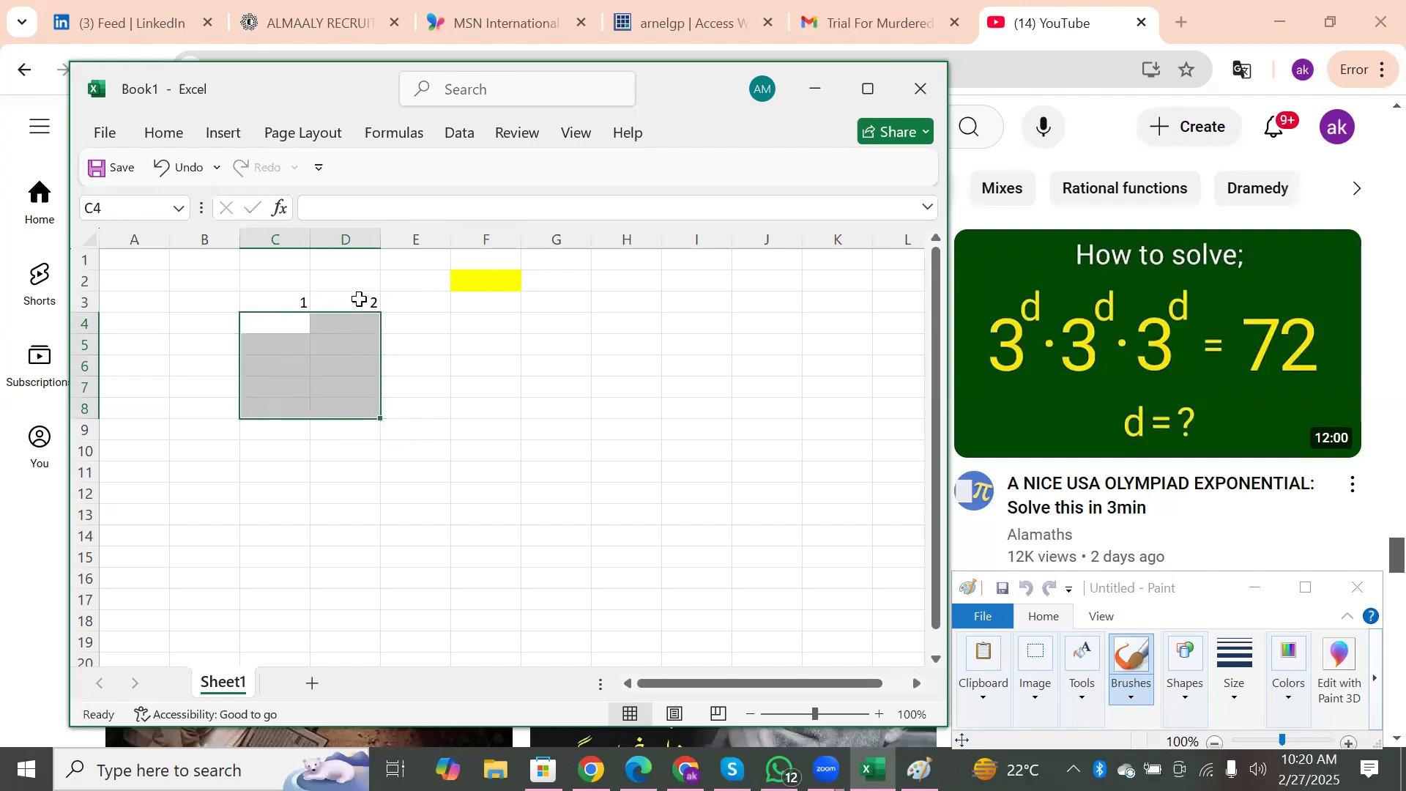
click(358, 299)
key(Delete)
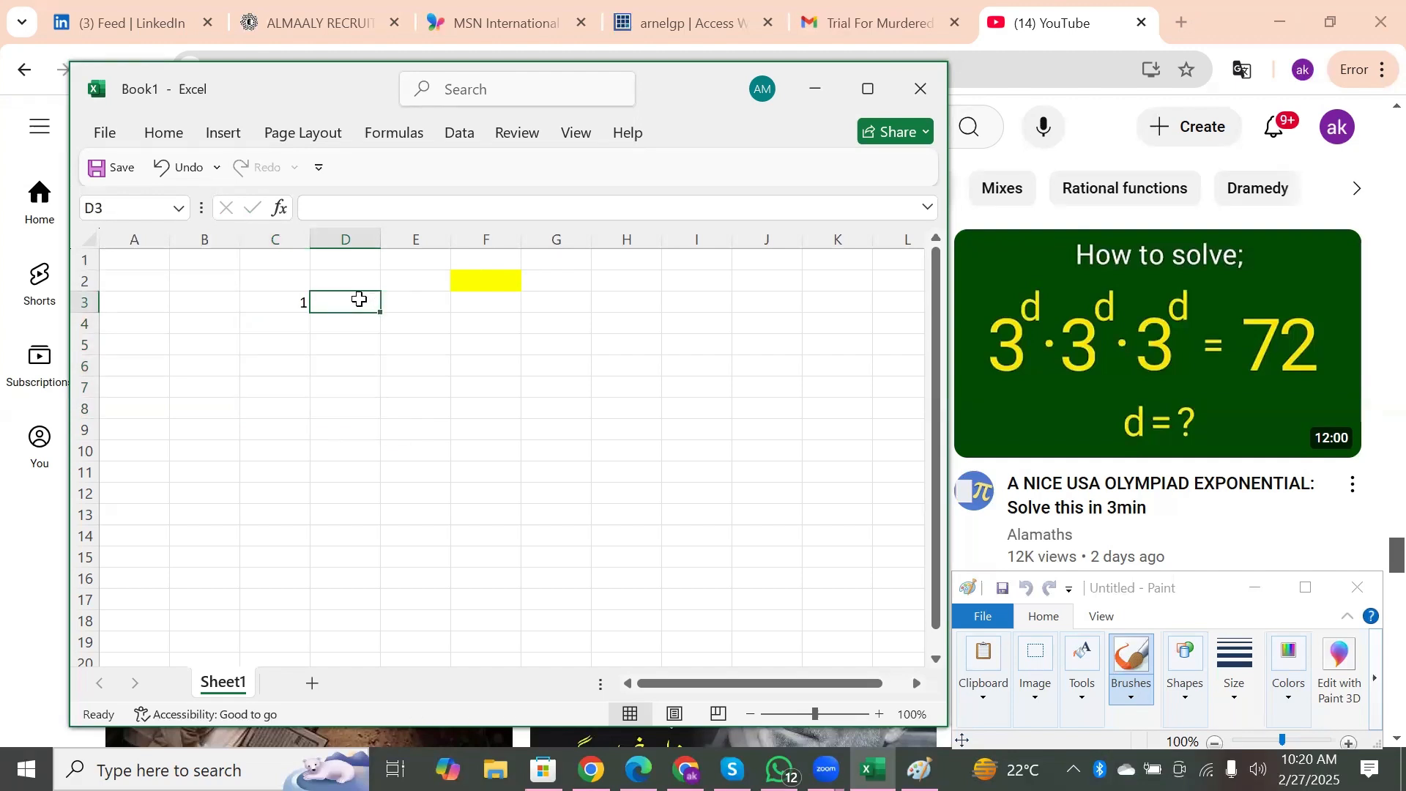
Review the formula =3^F2 in cell C3 and its reference to the yellow cell F2.
click(484, 273)
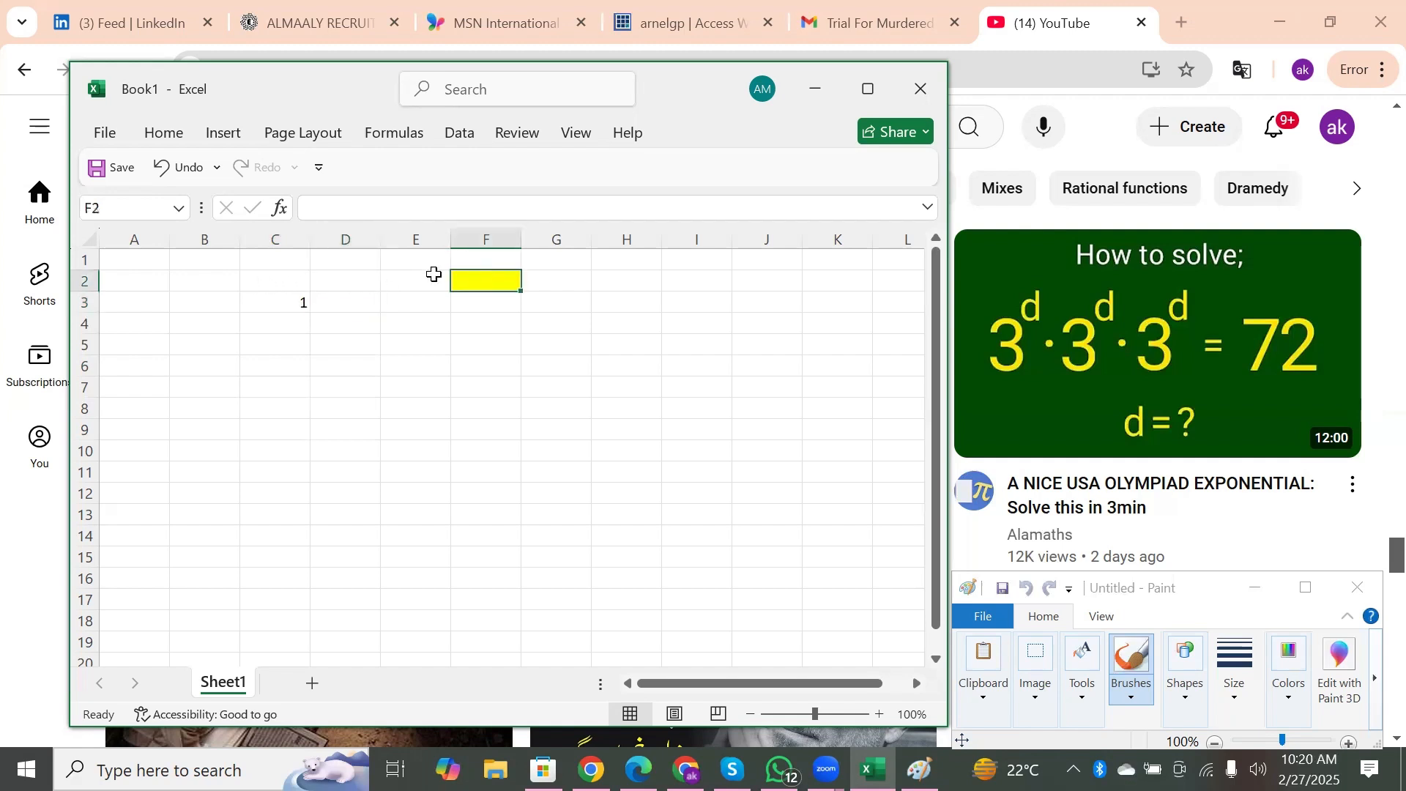
click(301, 302)
text(=3^F2)
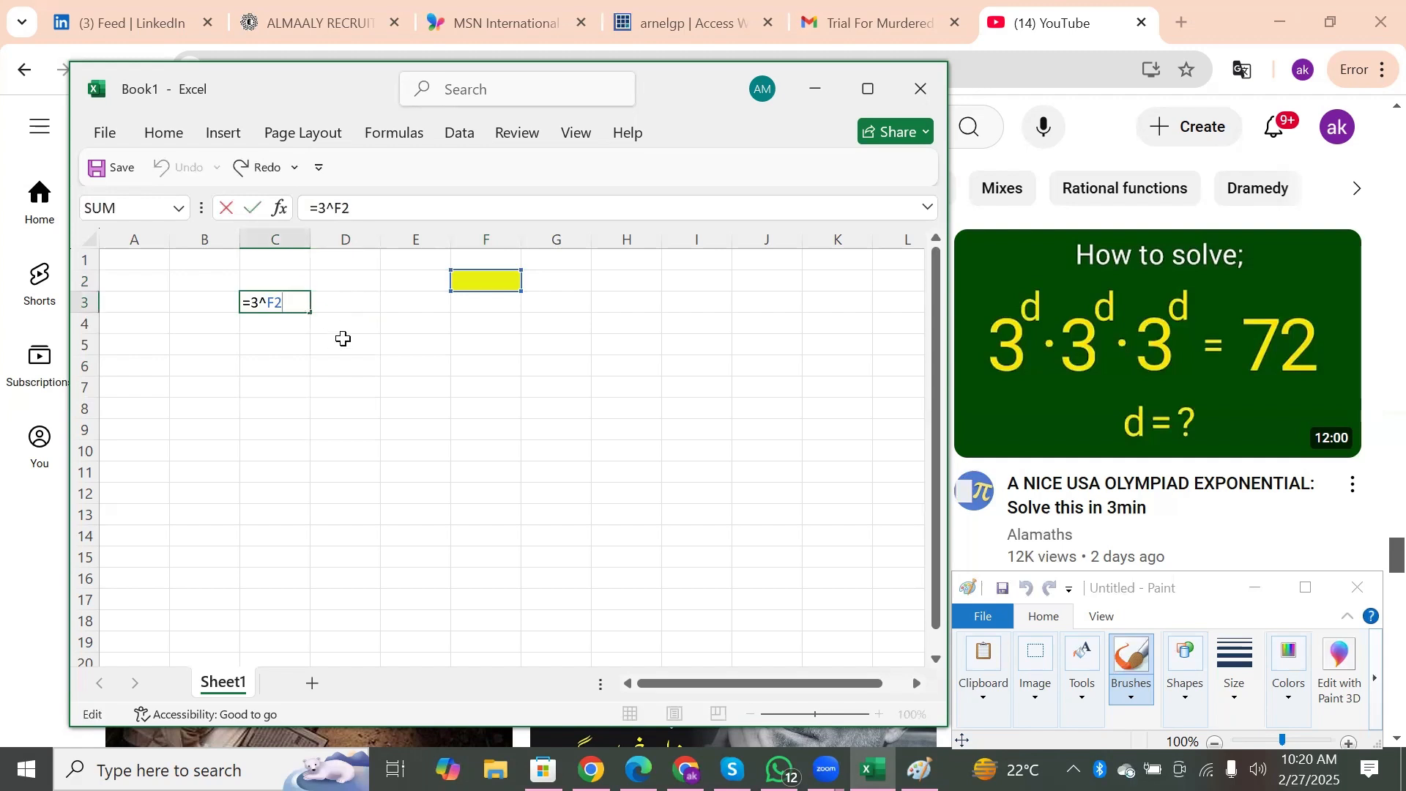
key(ctrl+Return)
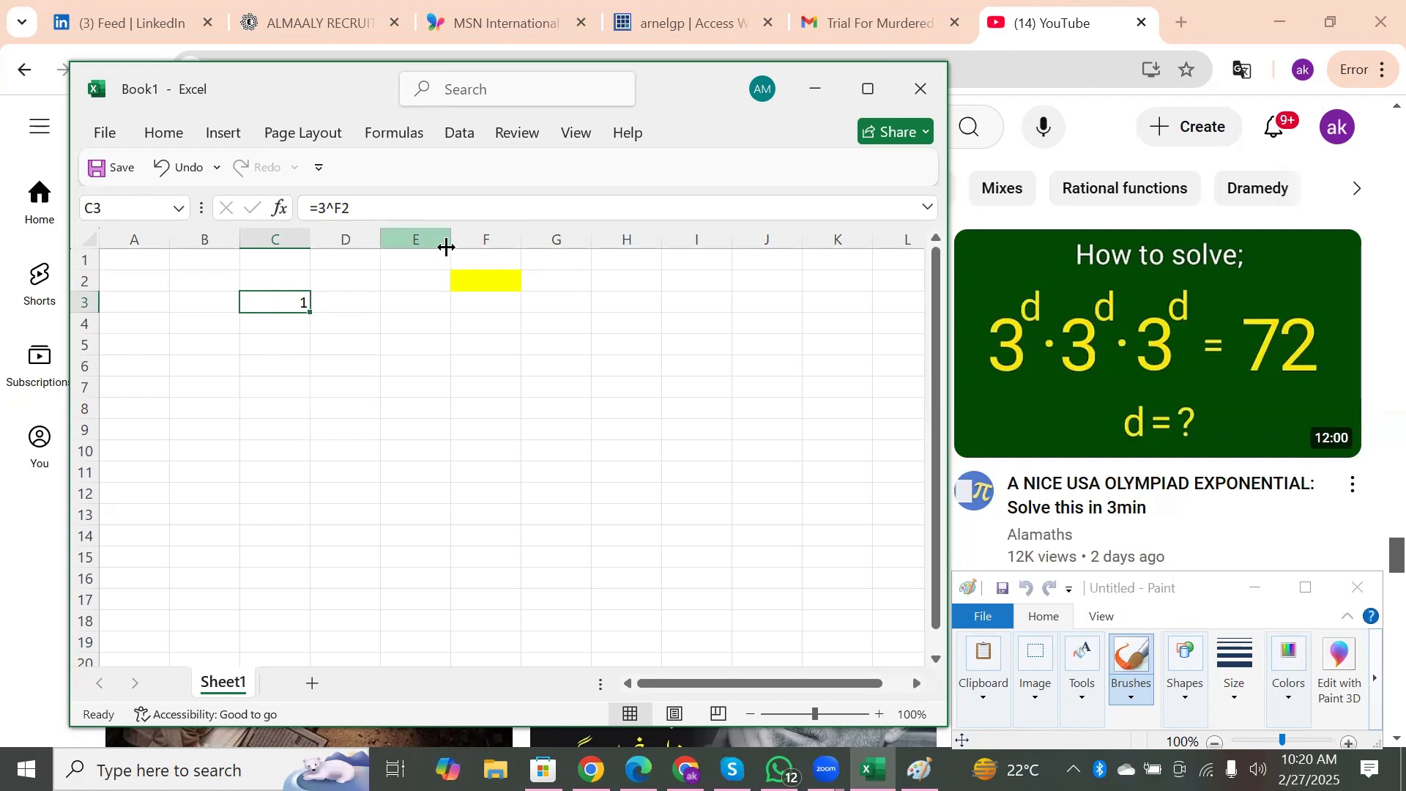
Assign the name D to the yellow cell F2.
click(475, 277)
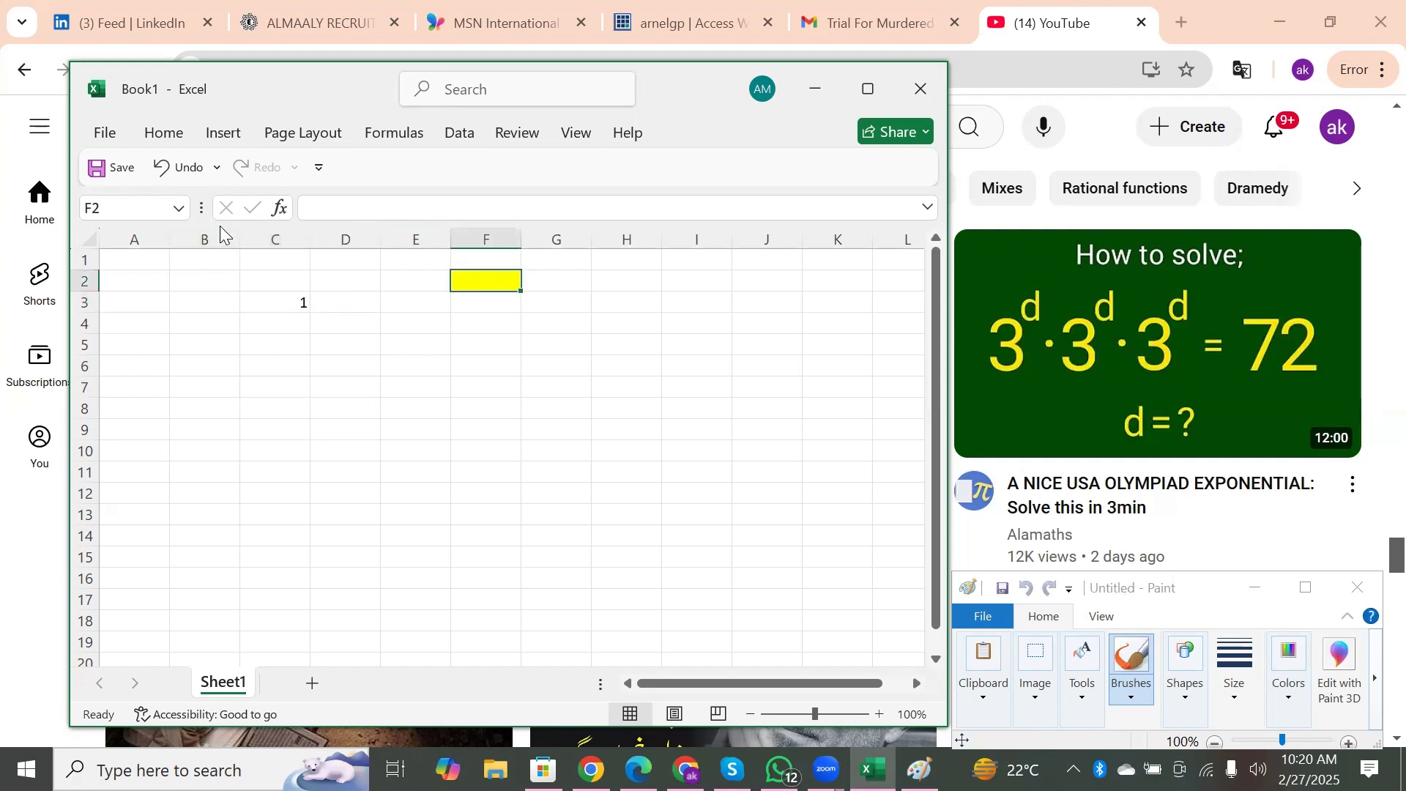
click(155, 209)
text(D)
key(Return)
click(444, 303)
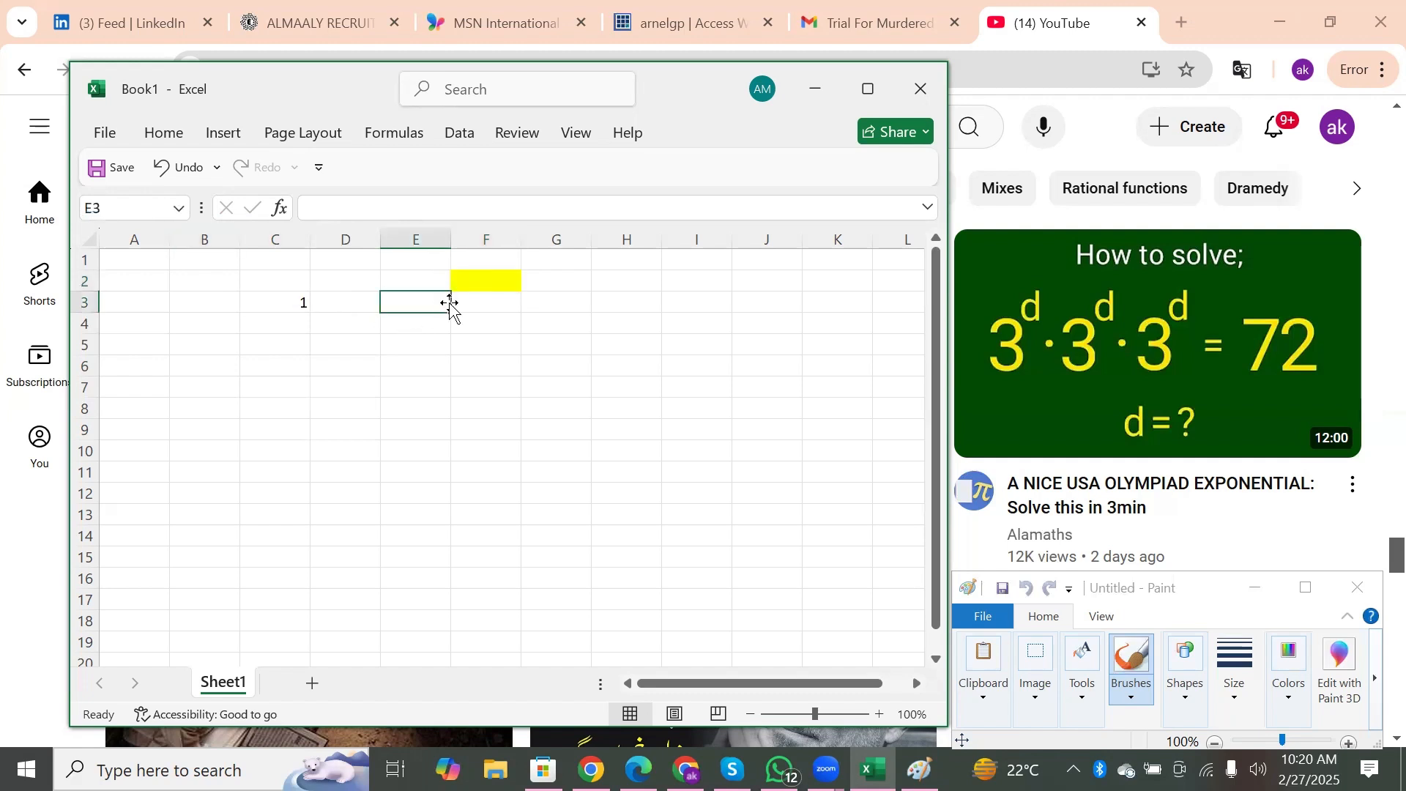
Rewrite the formula in C3 as =3^D so the exponent uses the named cell, and check the result.
click(290, 308)
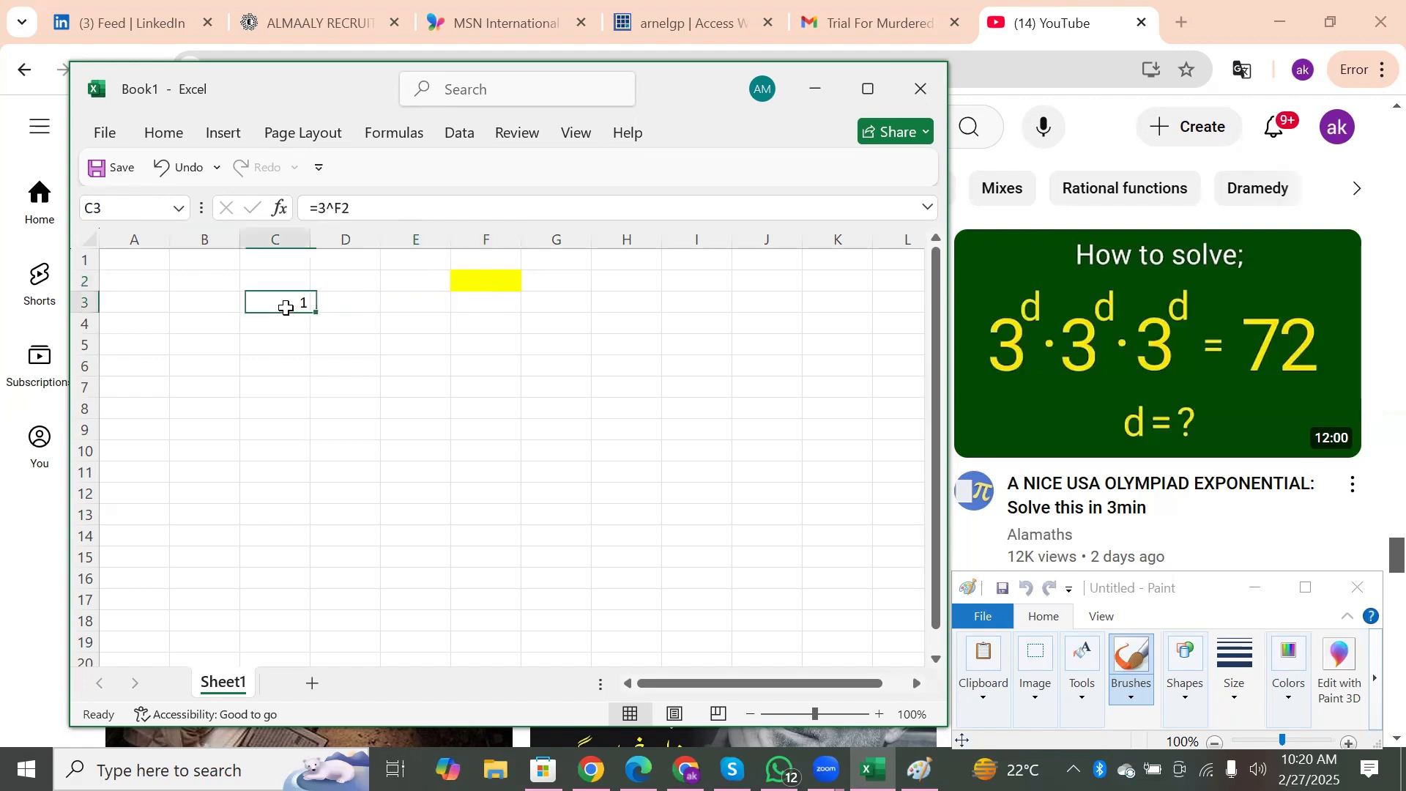
click(335, 209)
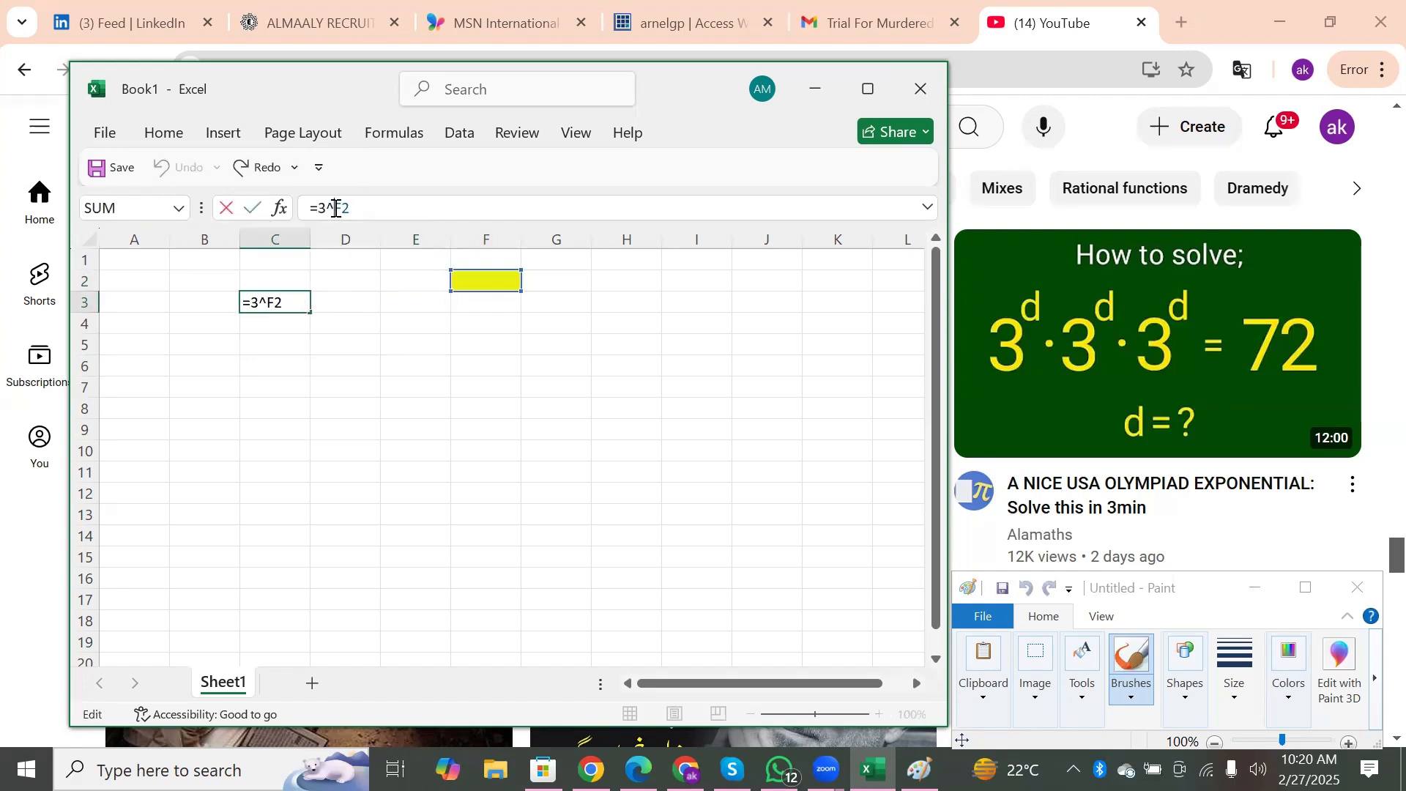
key(shift+Right)
key(shift+Right)
text(d)
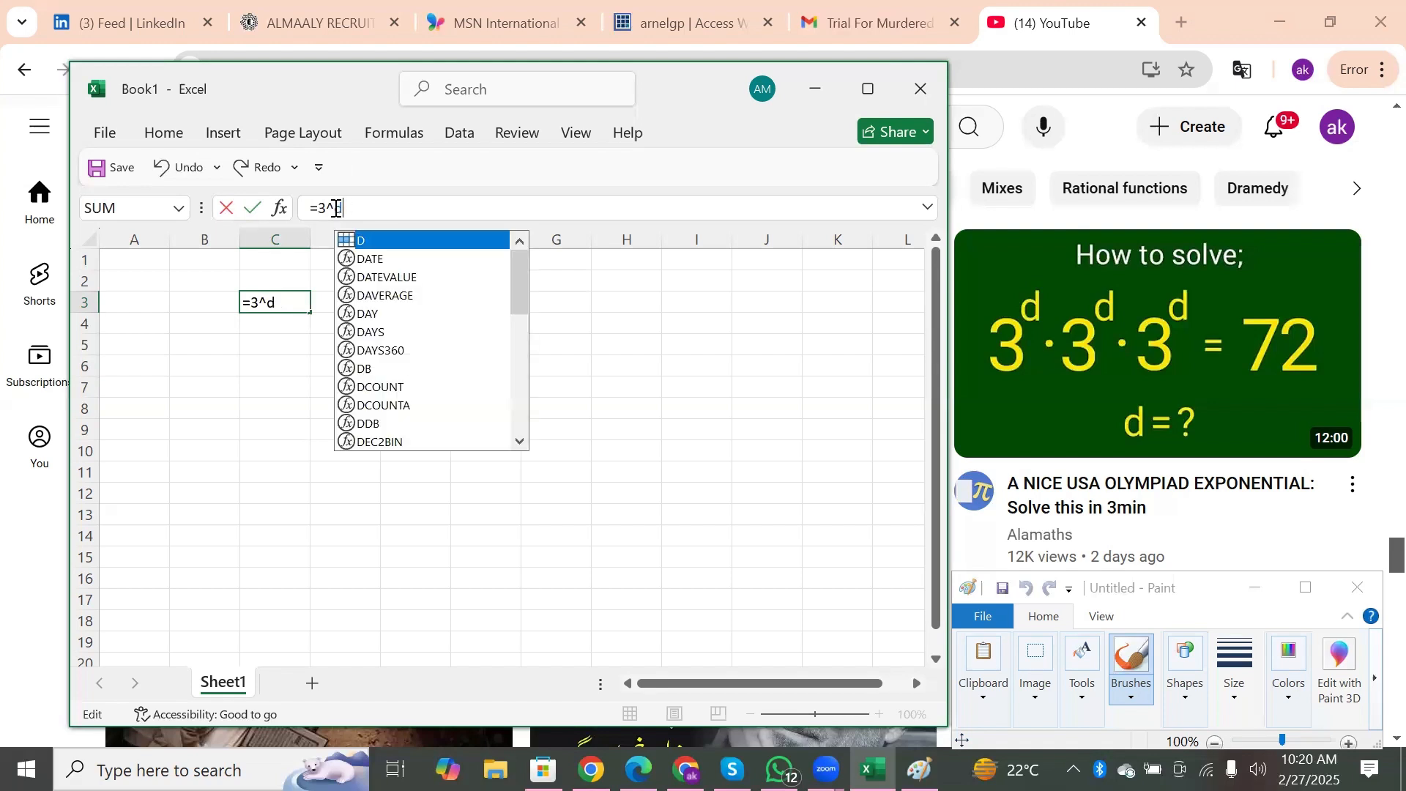
key(Return)
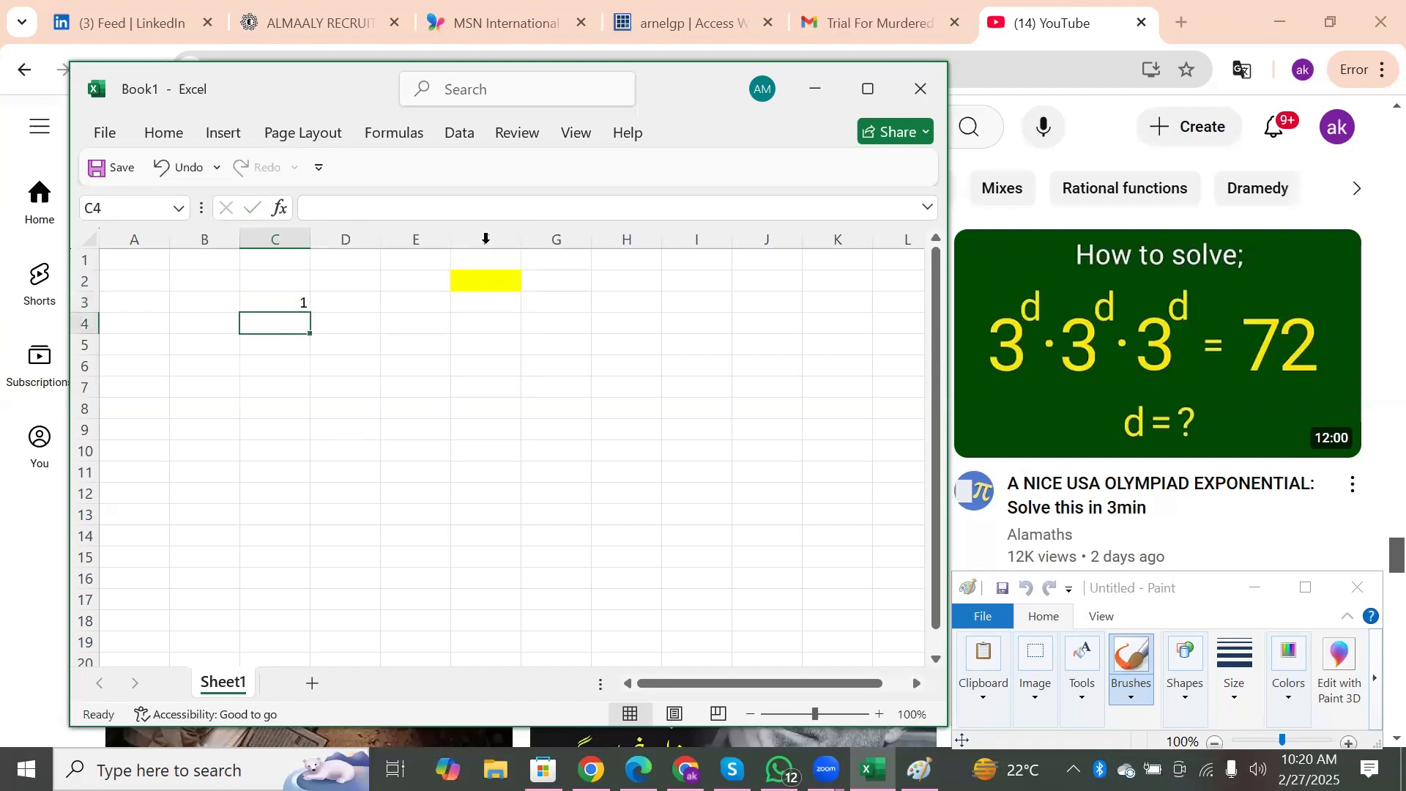
click(281, 303)
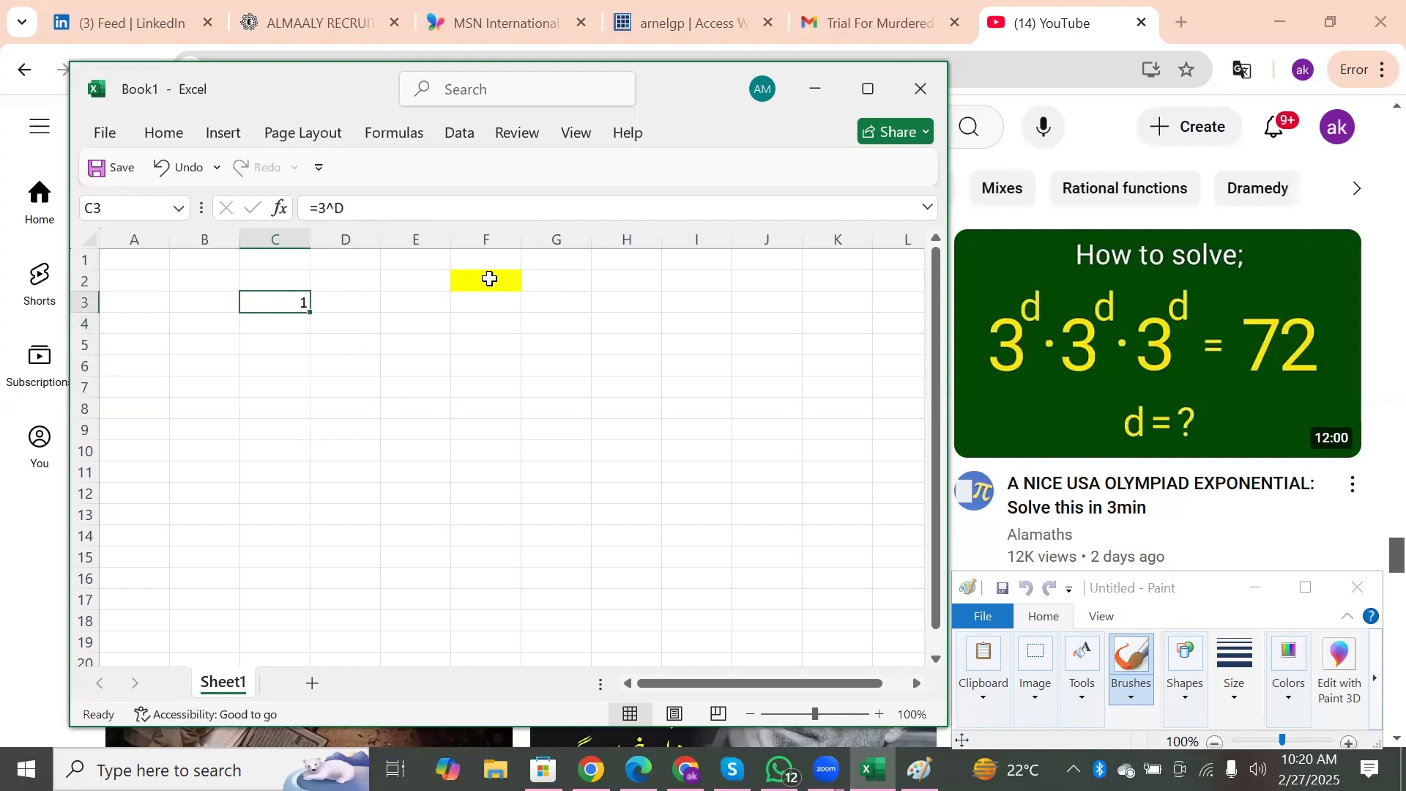
click(281, 322)
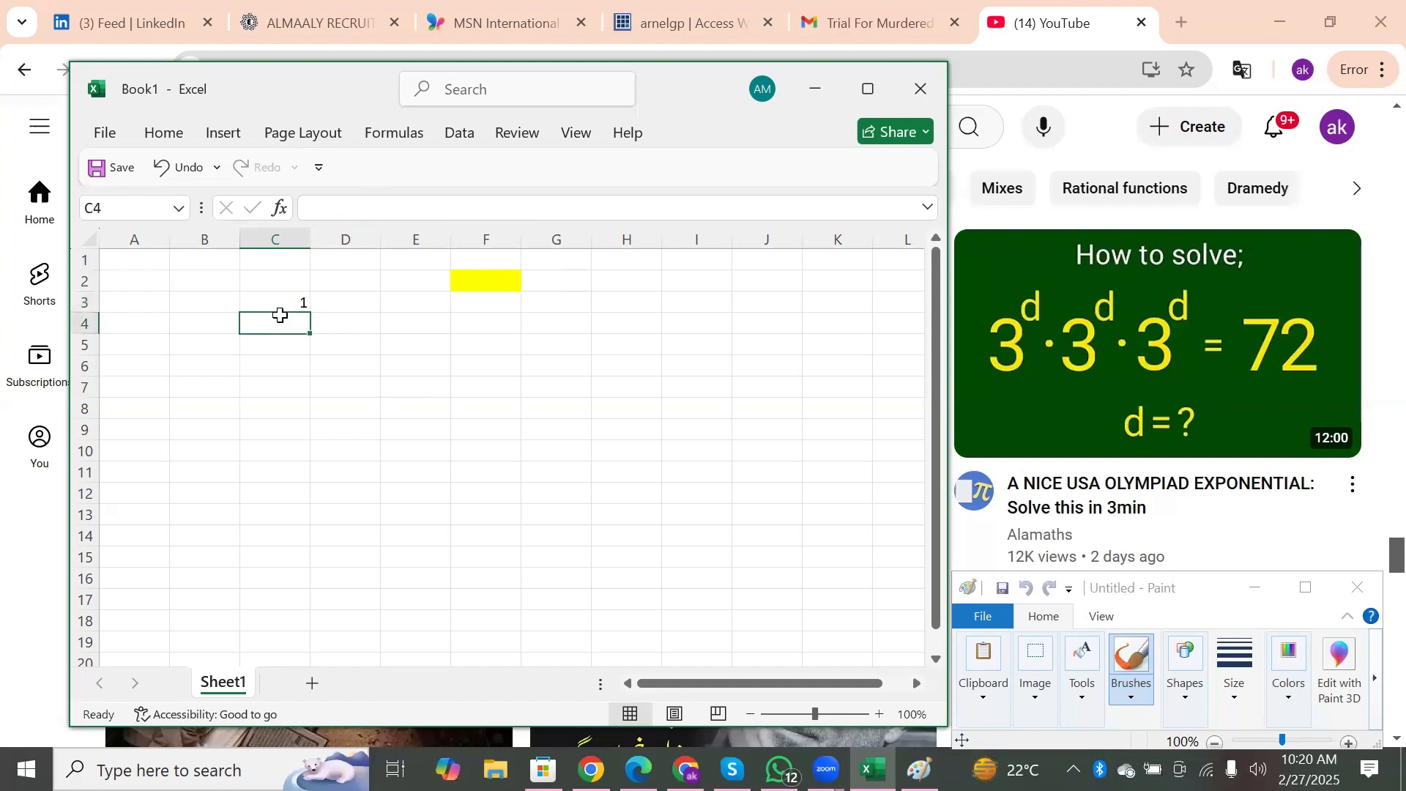
Copy the formula =3^D from C3 into C4 and C5.
click(279, 295)
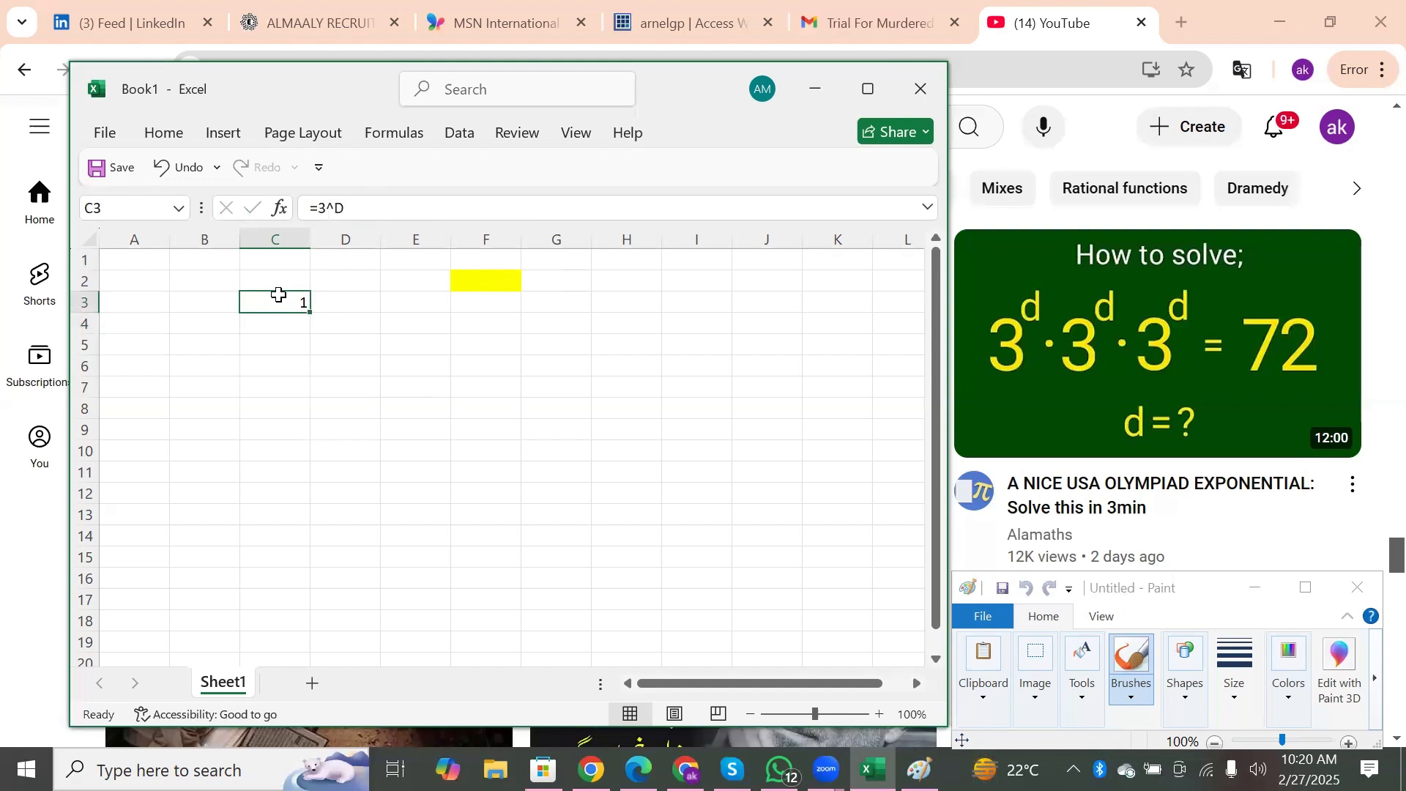
key(ctrl+c)
key(Down)
key(Return)
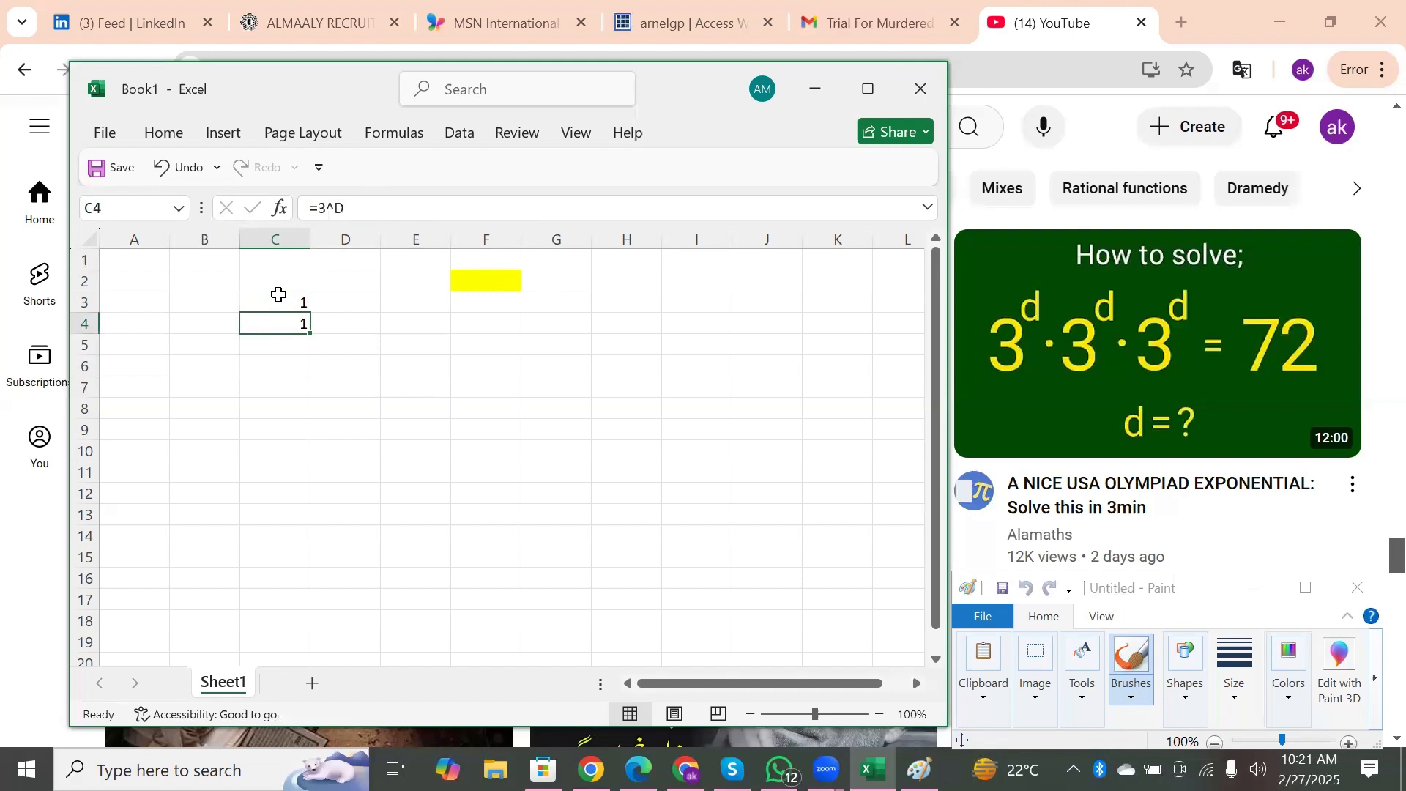
key(ctrl+c)
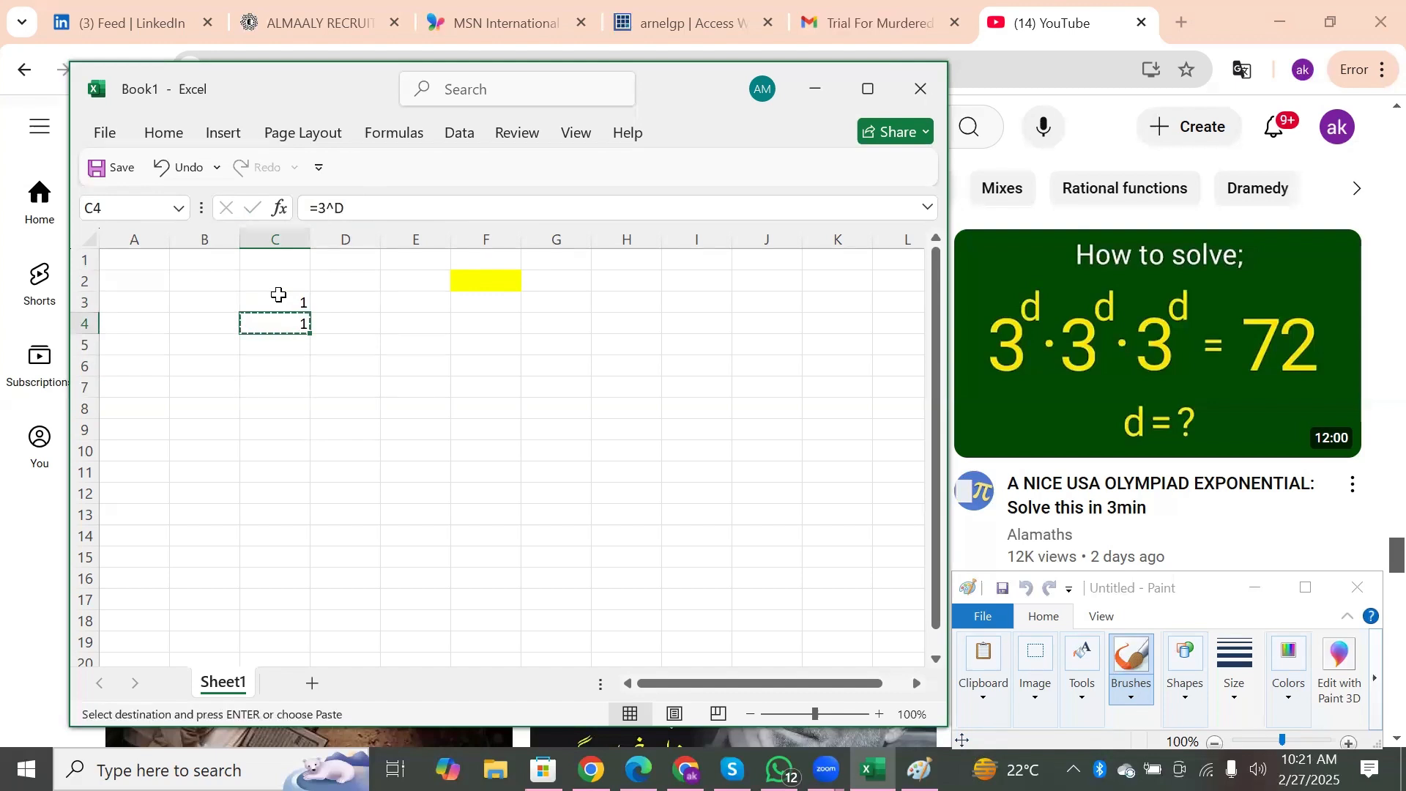
key(Down)
key(Return)
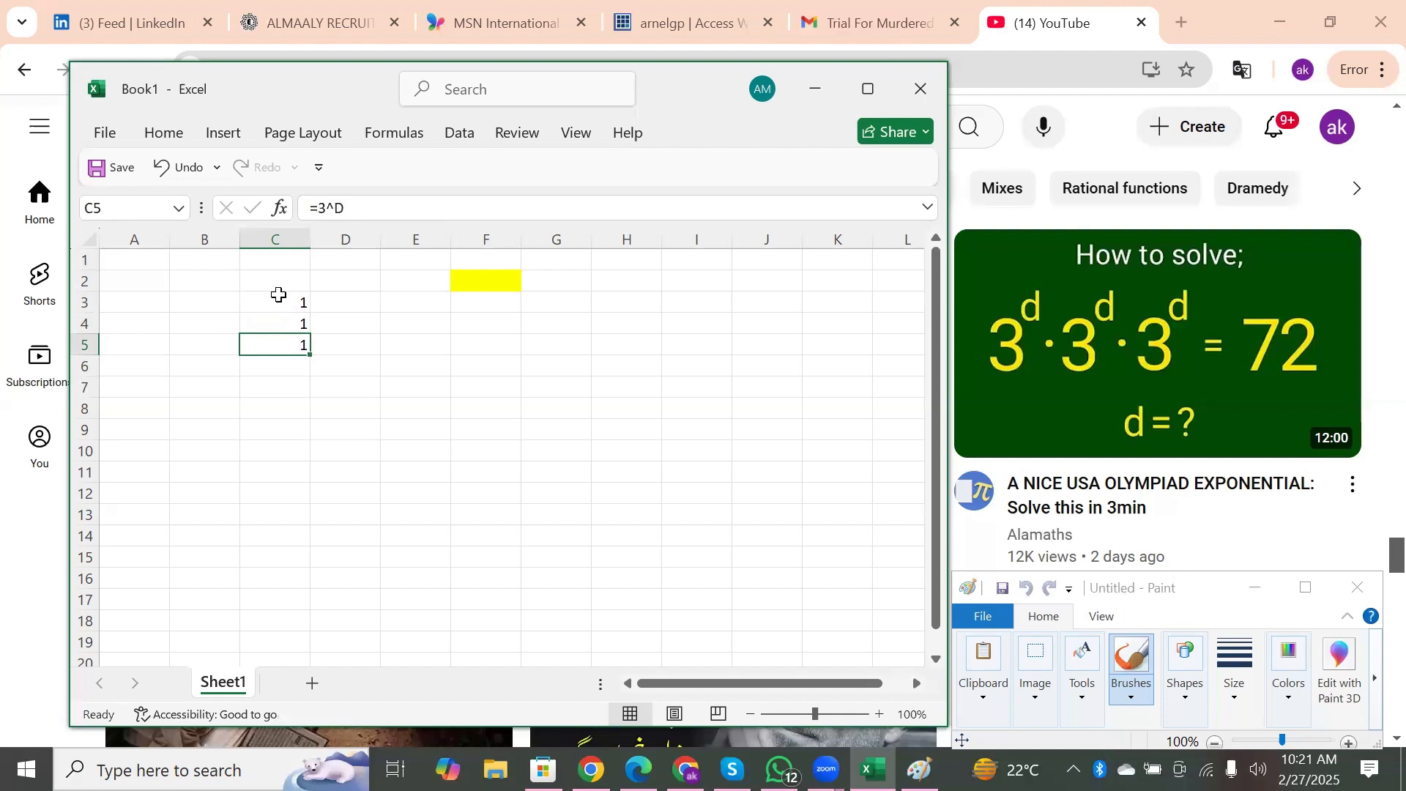
Review the formulas in cells C3 to C5.
key(Left)
key(Up)
key(Up)
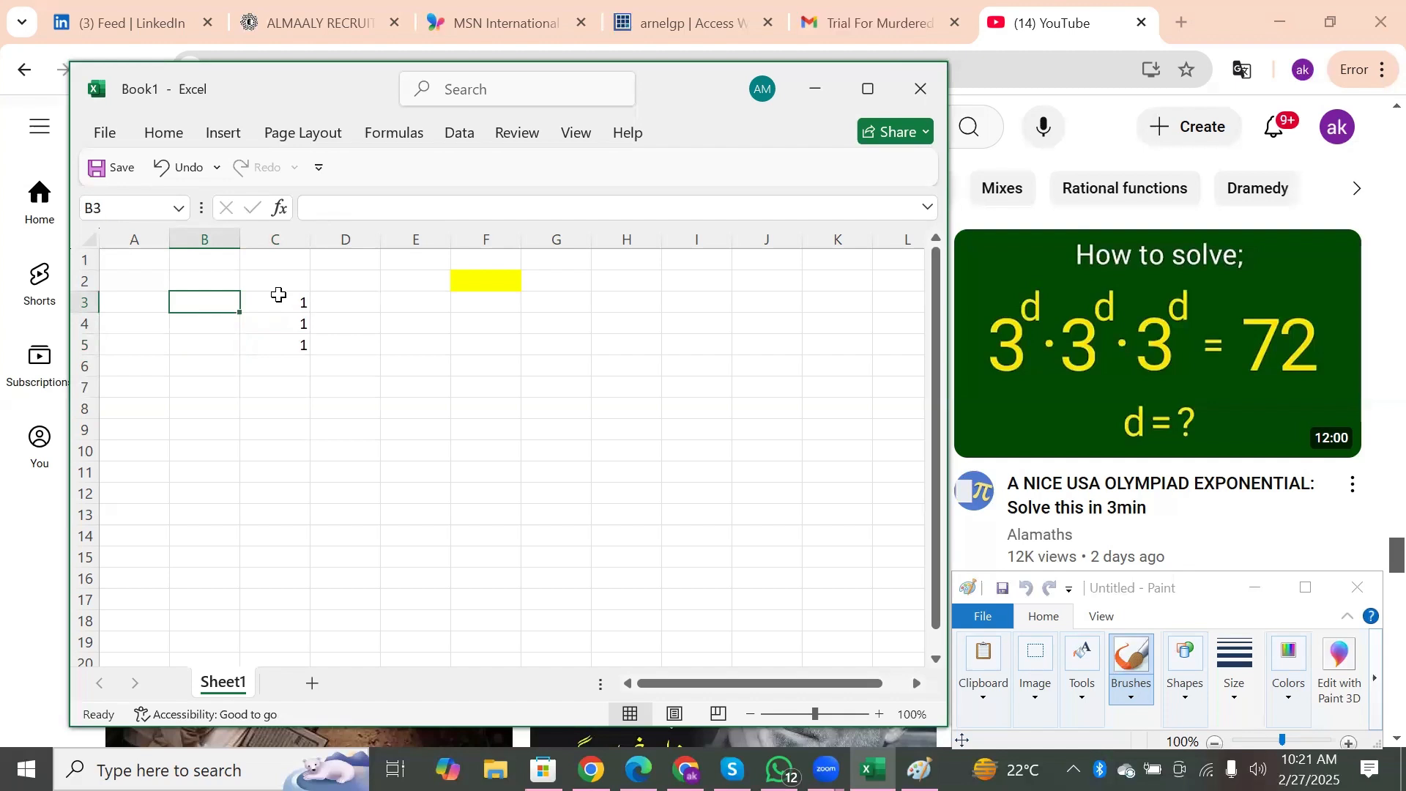
key(Right)
key(Down)
key(Down)
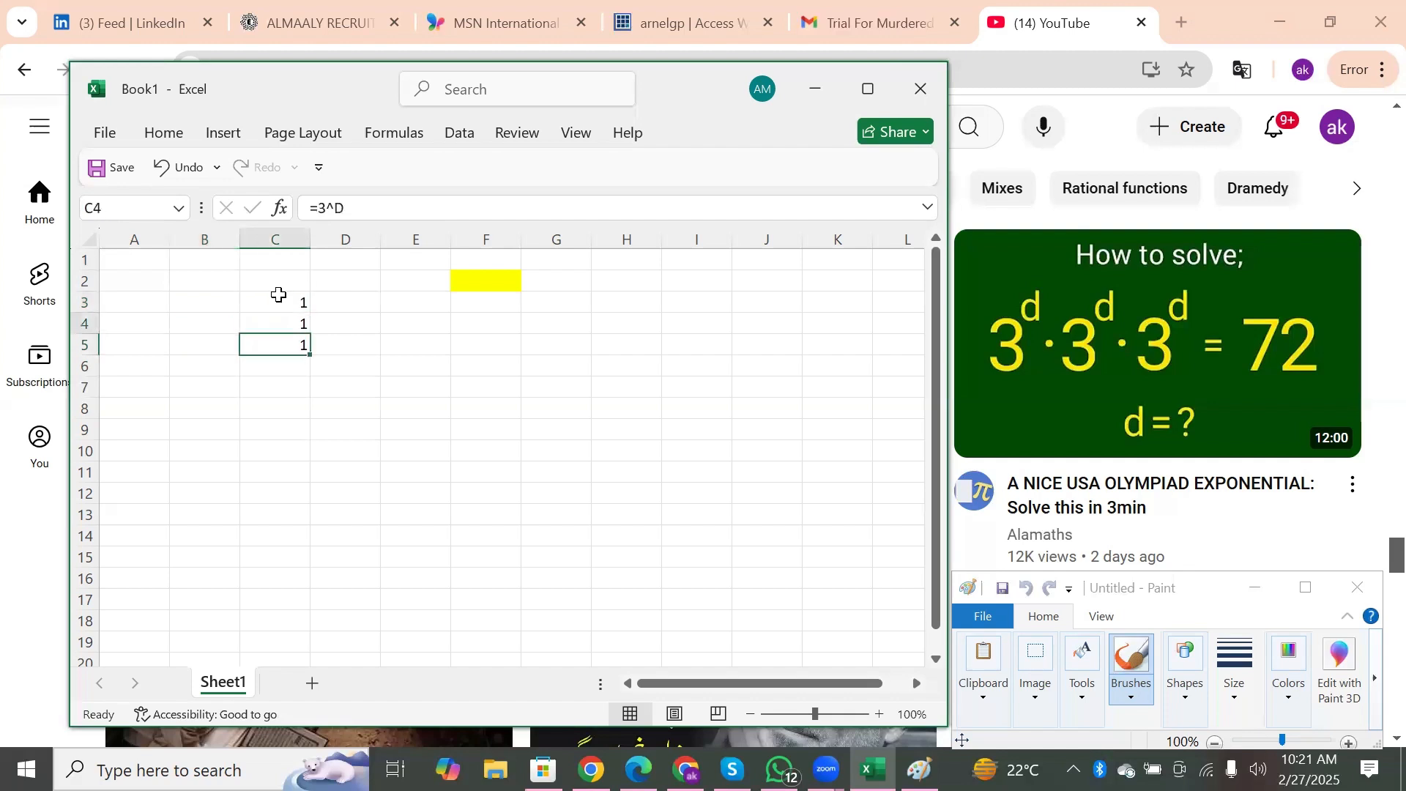
key(Up)
key(Up)
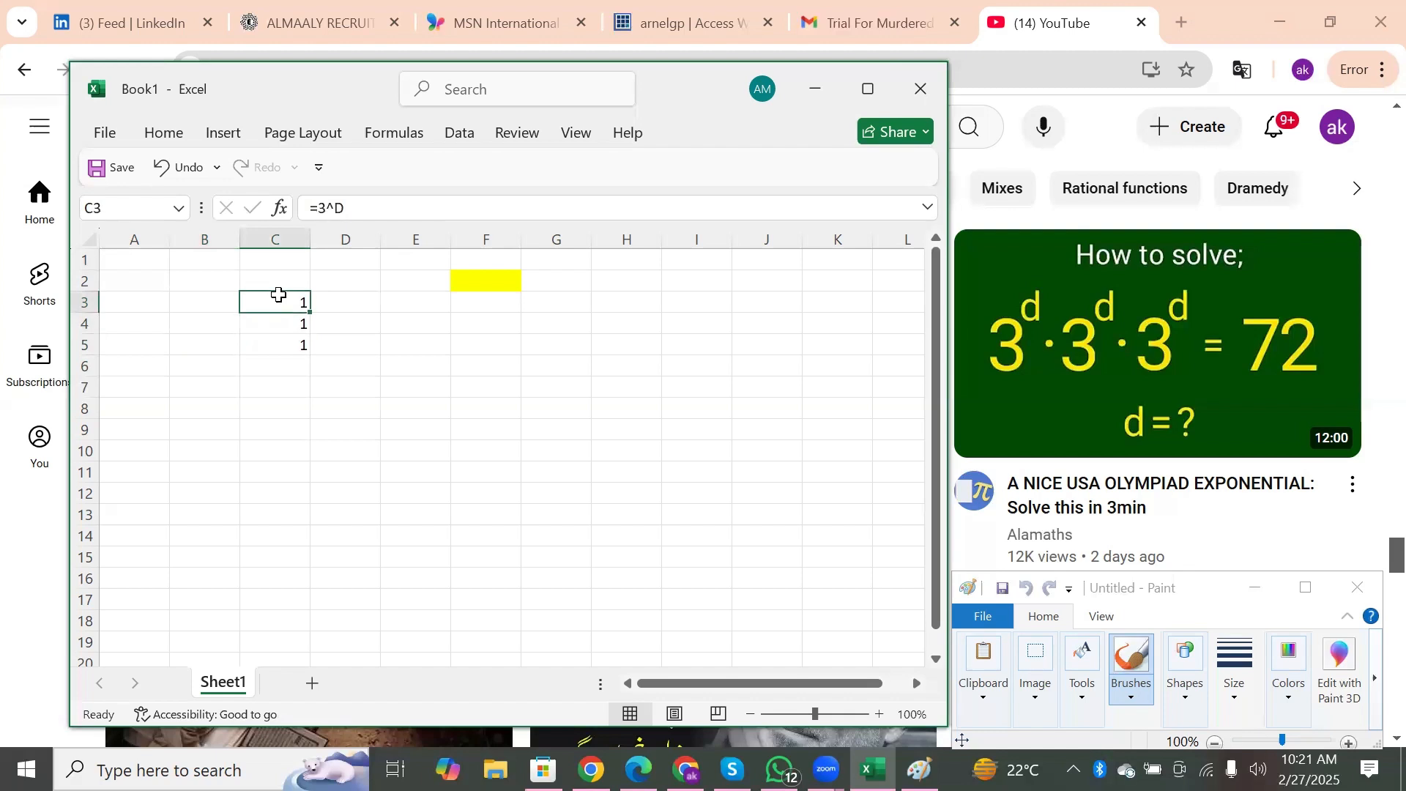
Enter the formula =C3*C4*C5 in C6 to multiply the three powers.
key(Down)
key(Down)
key(Down)
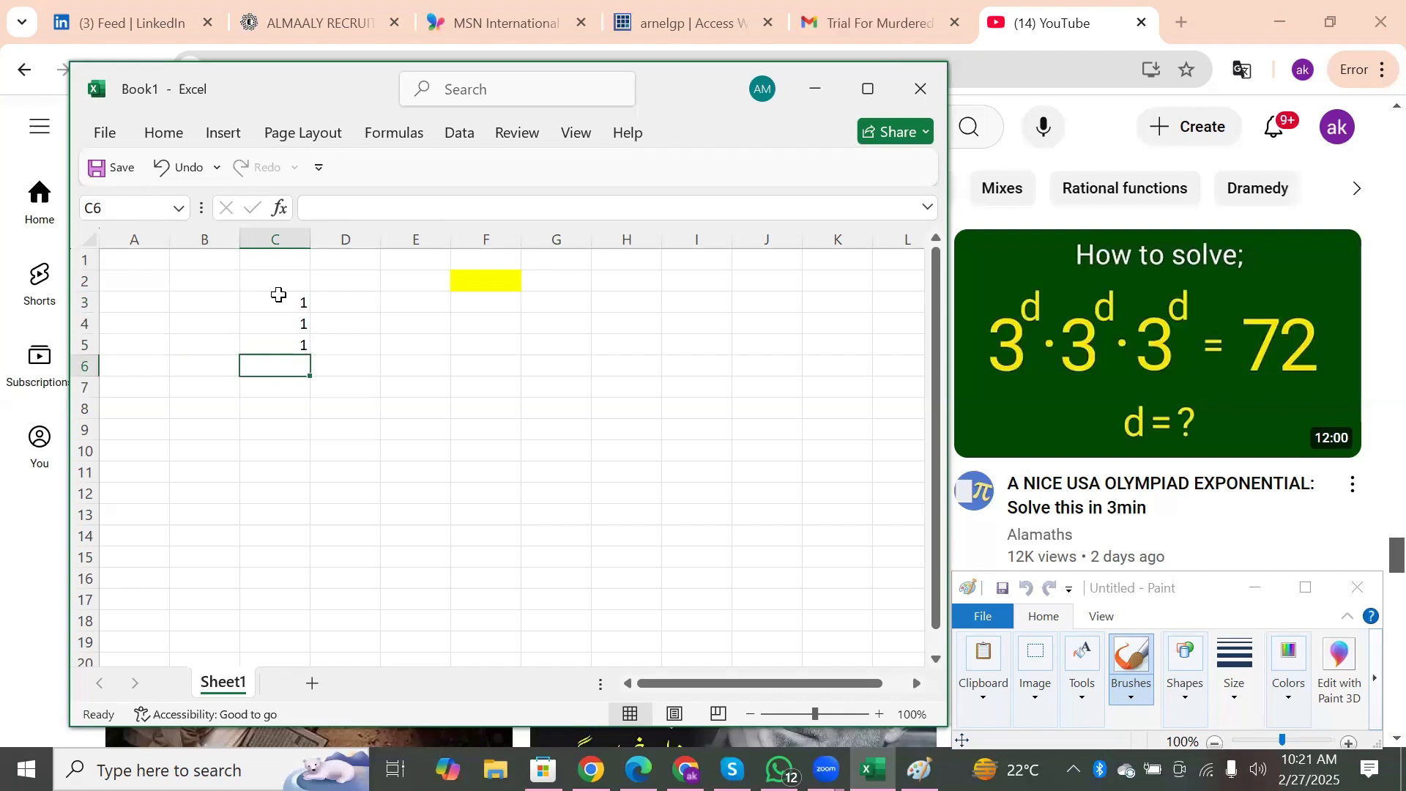
text(=)
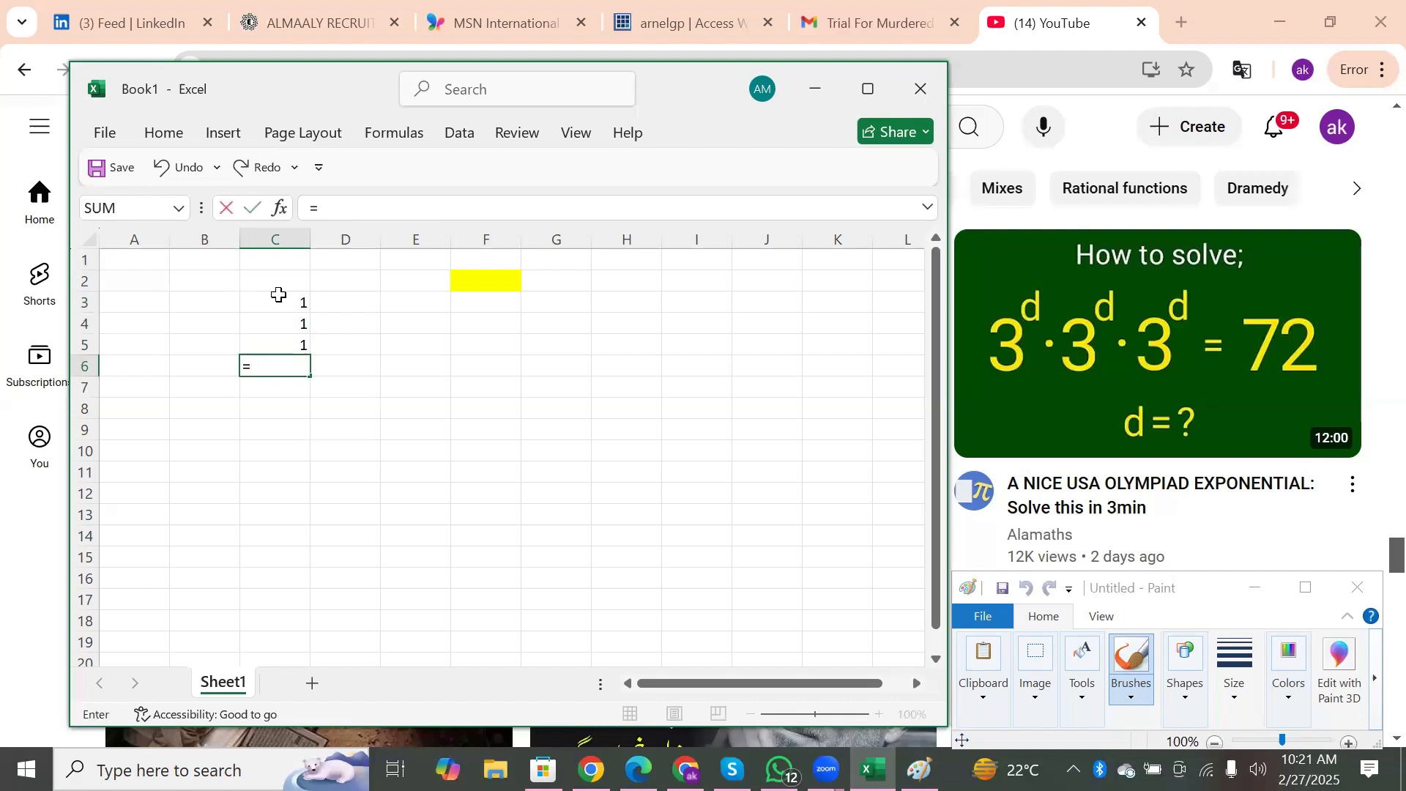
key(Up)
key(Up)
key(Up)
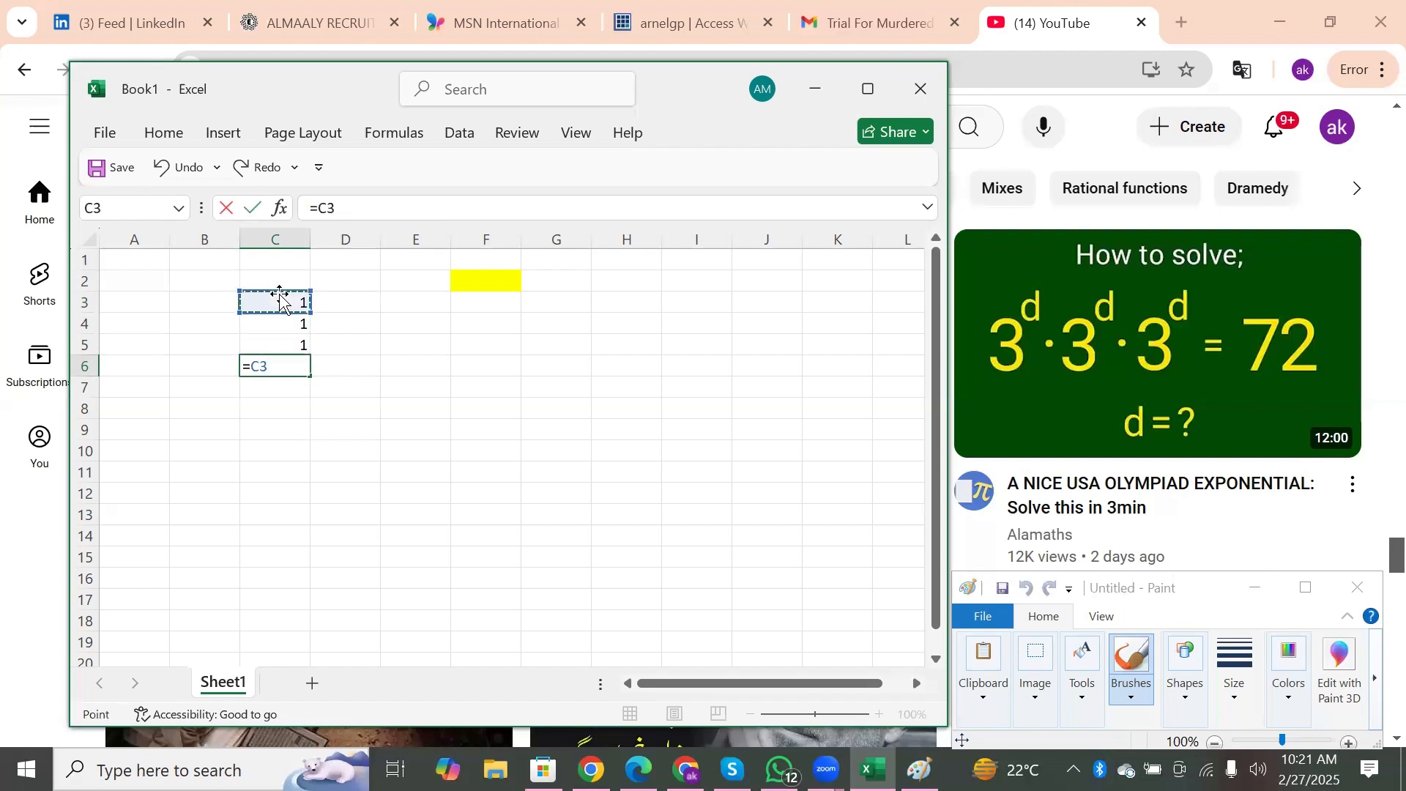
text(*)
click(287, 325)
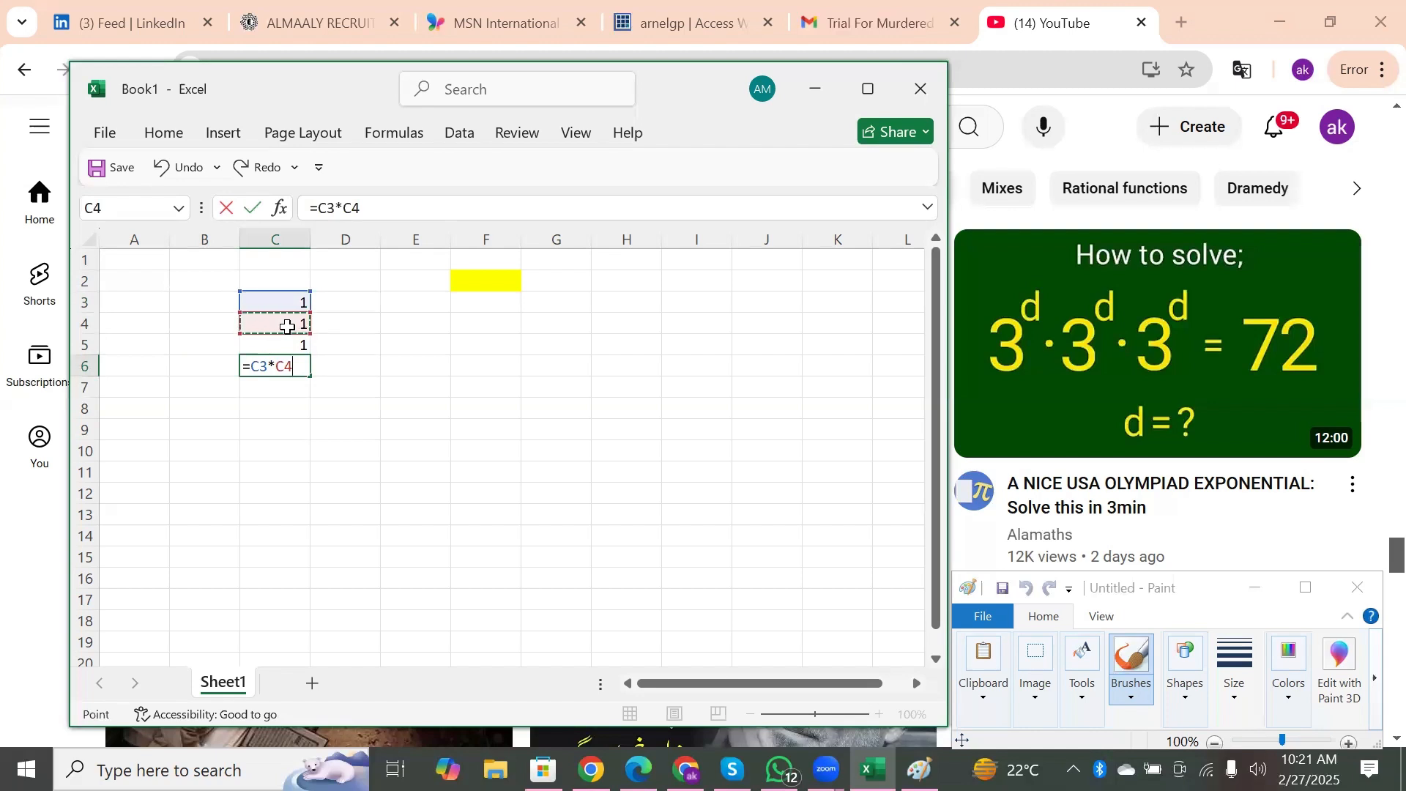
text(*)
click(275, 346)
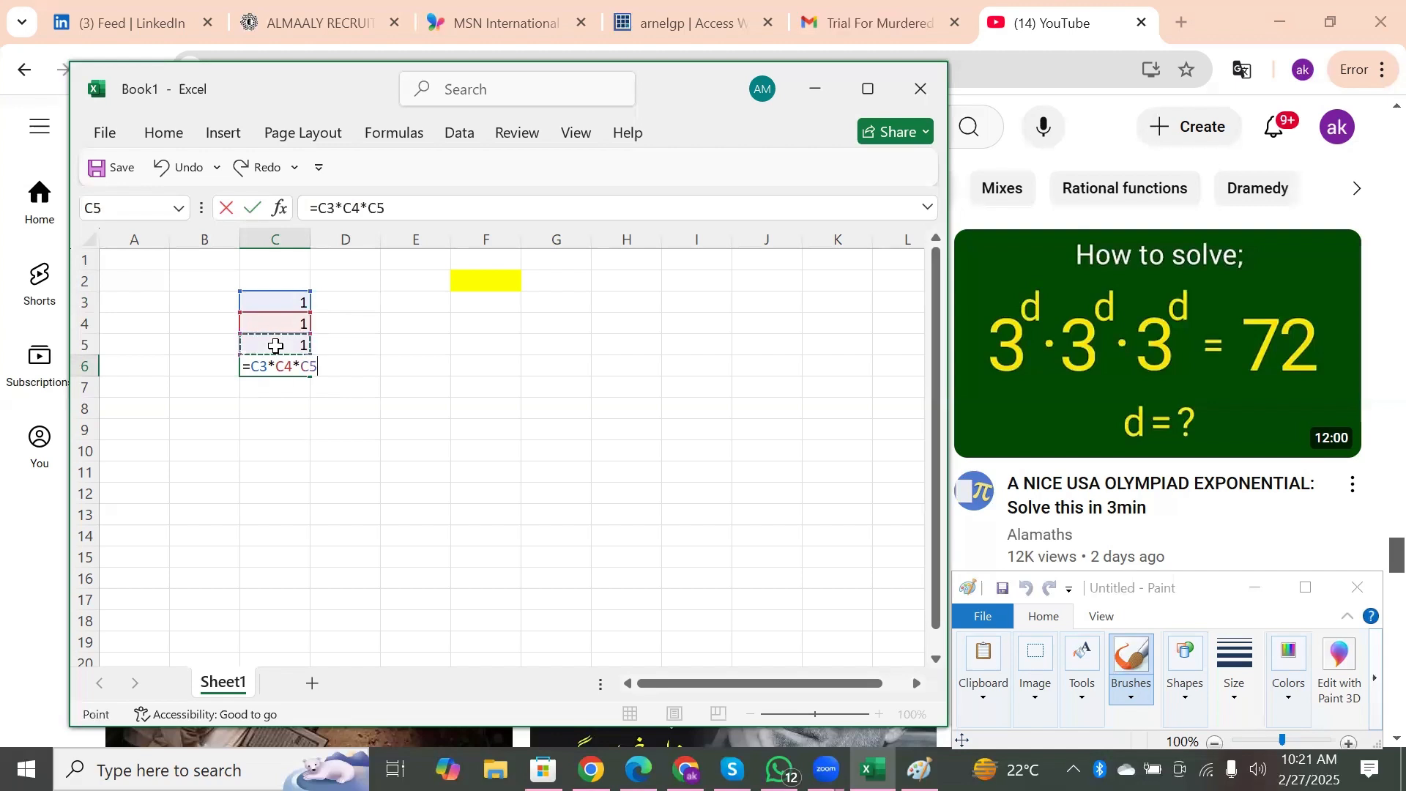
key(Return)
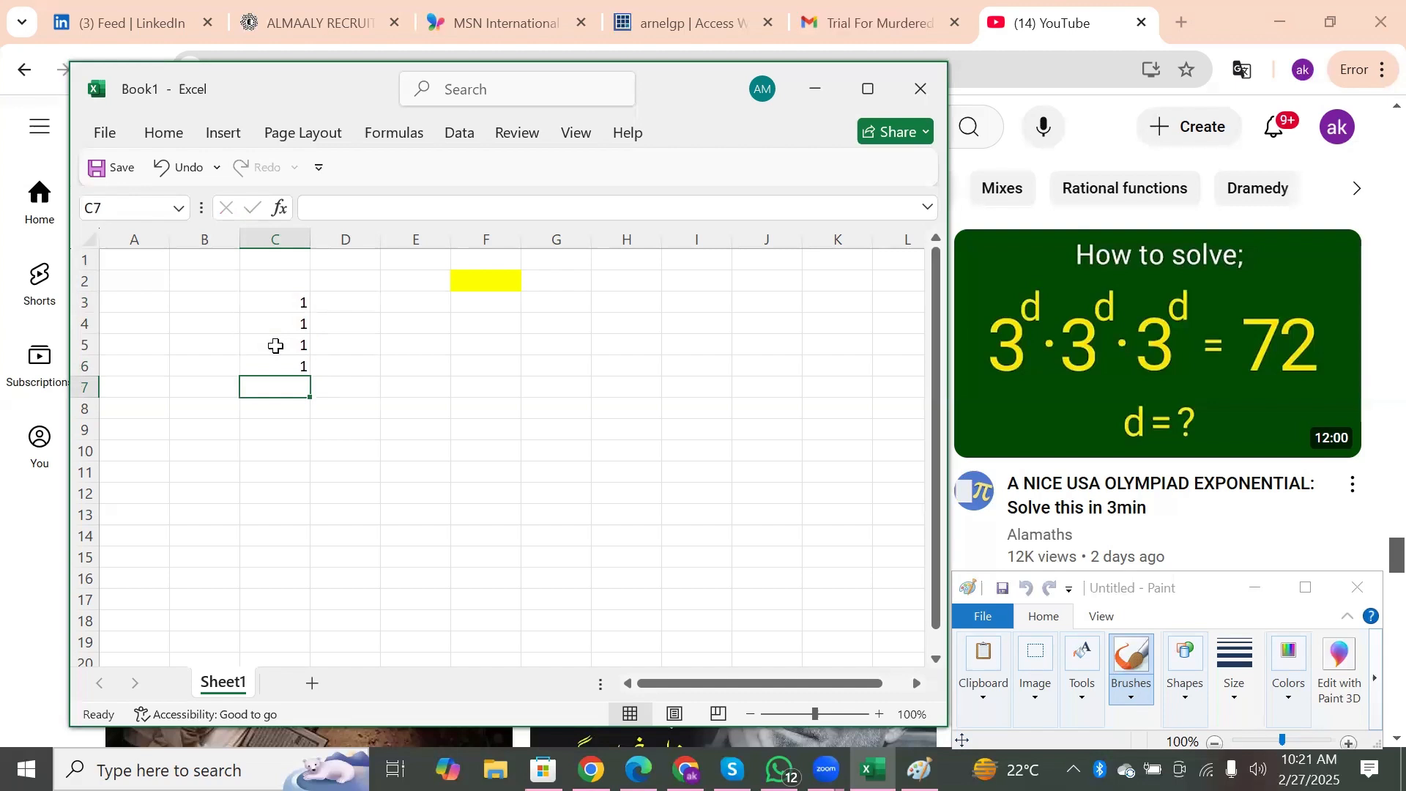
Fill cell C6 with light green, maximizing the workbook window for the formatting and restoring it when done.
key(Up)
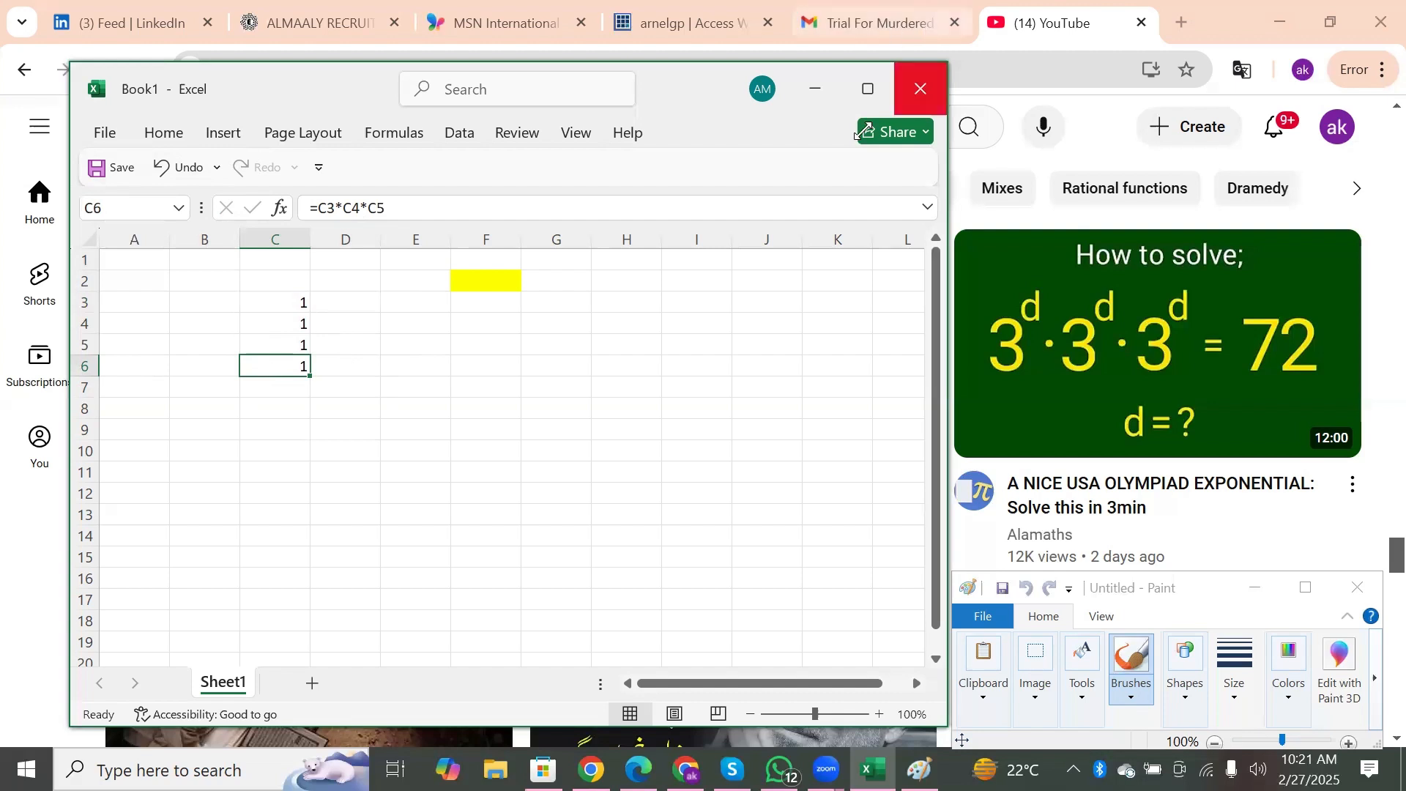
click(867, 82)
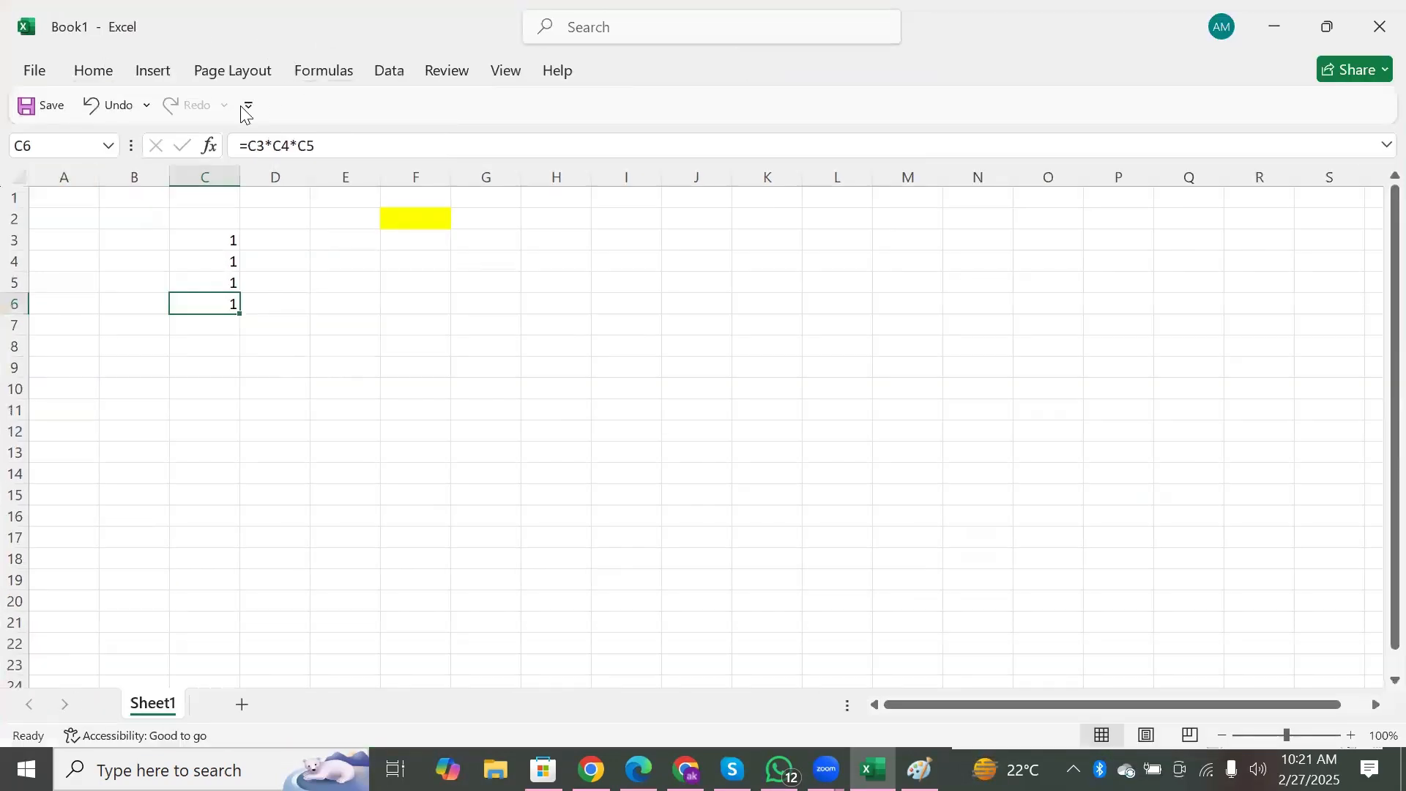
click(87, 76)
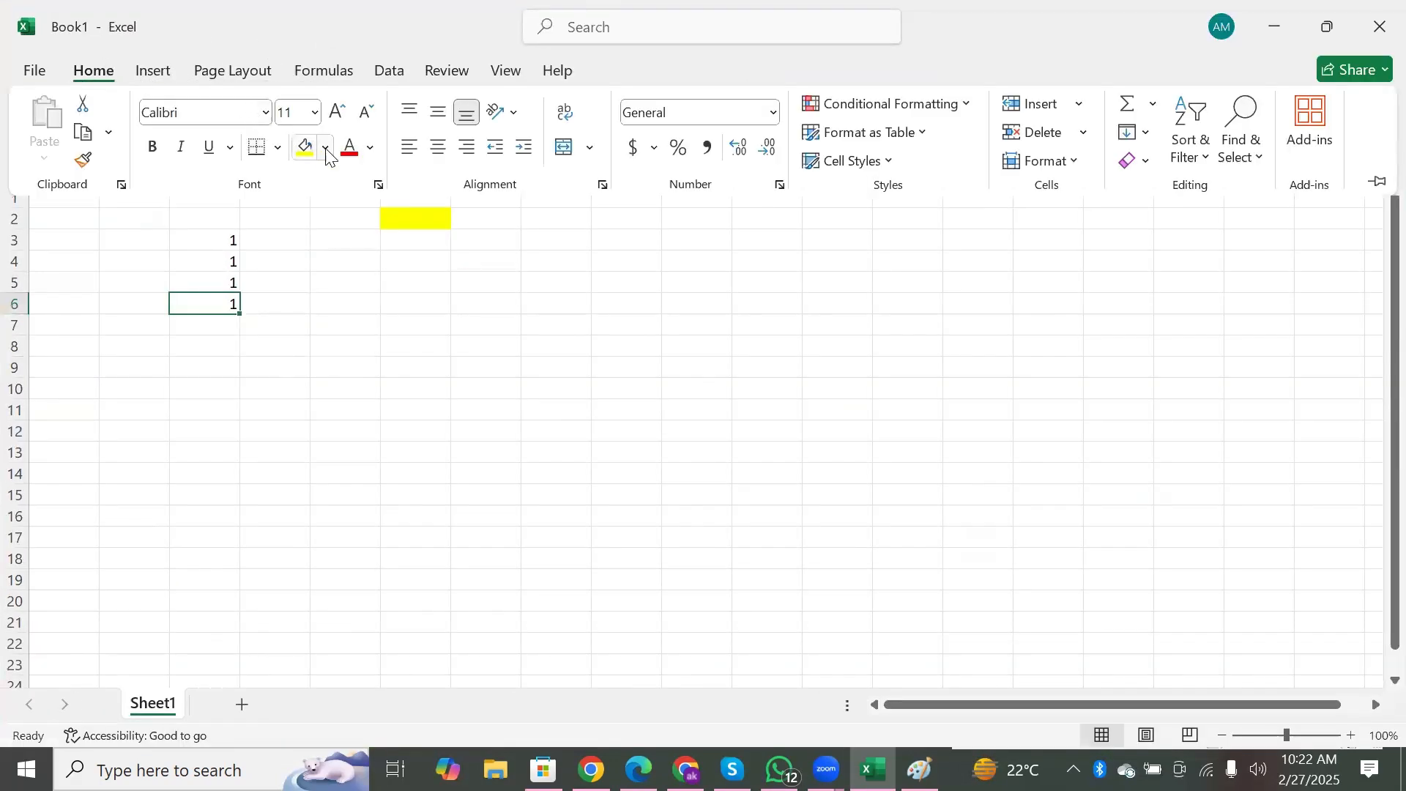
click(327, 149)
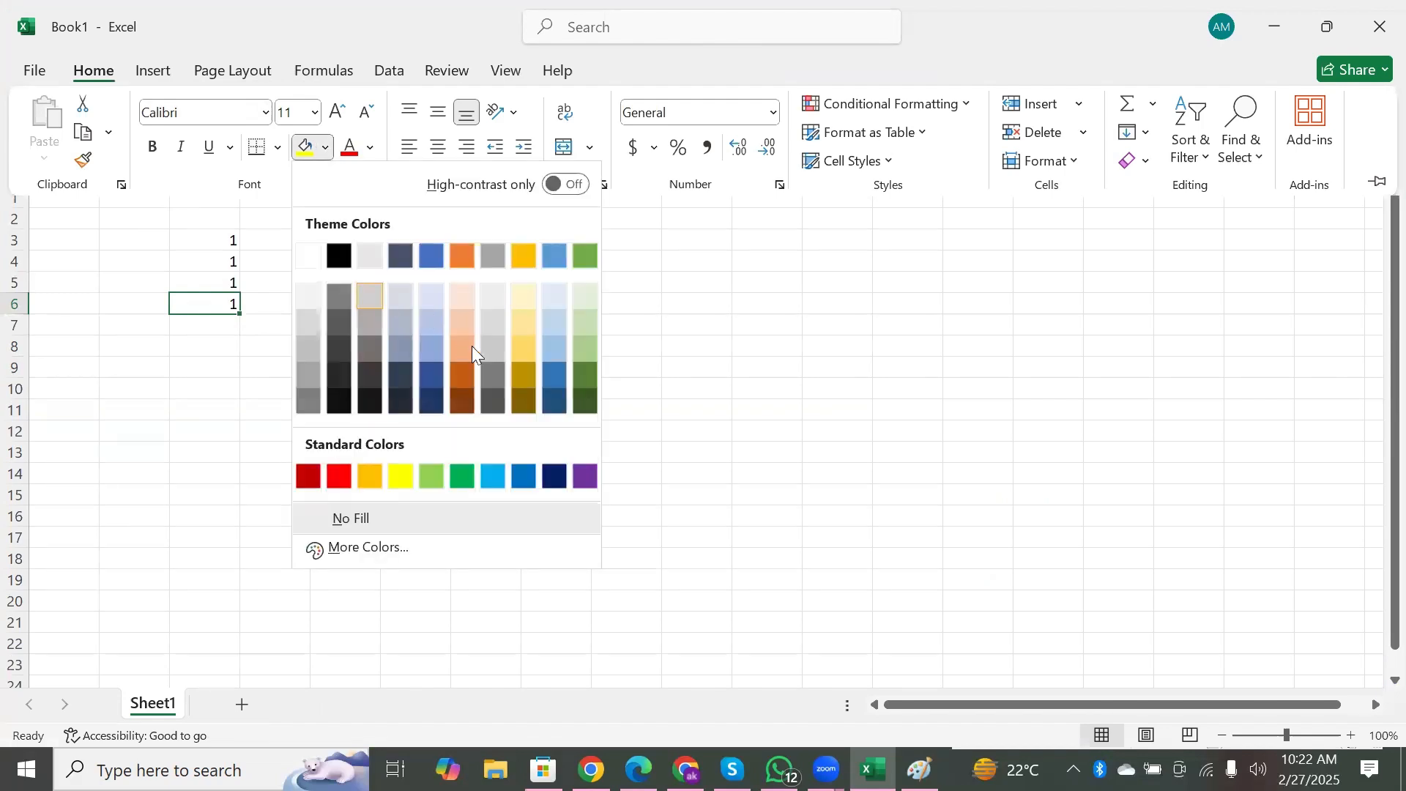
click(584, 349)
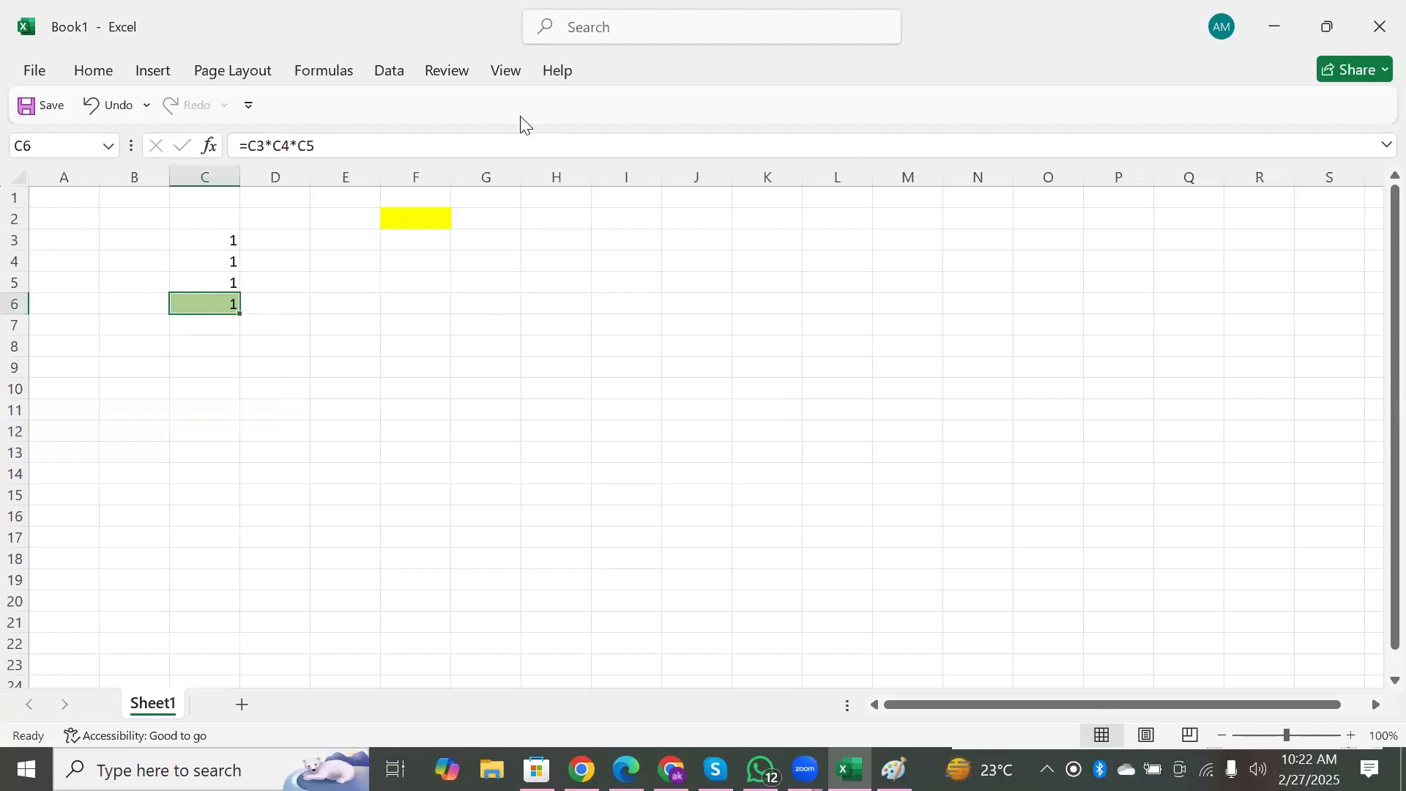
click(1328, 27)
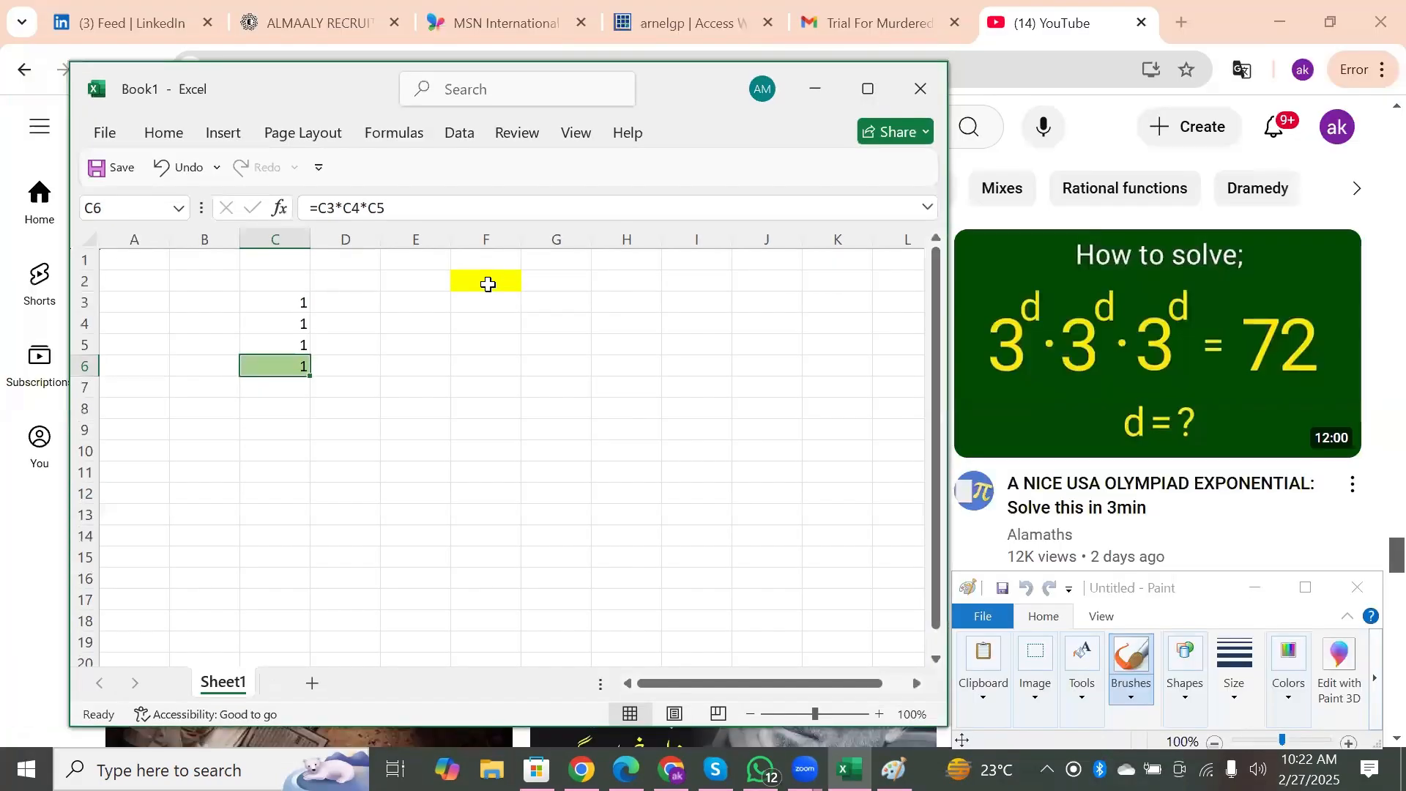
Run Goal Seek to set cell C6 to 72 by changing the yellow cell F2.
click(498, 282)
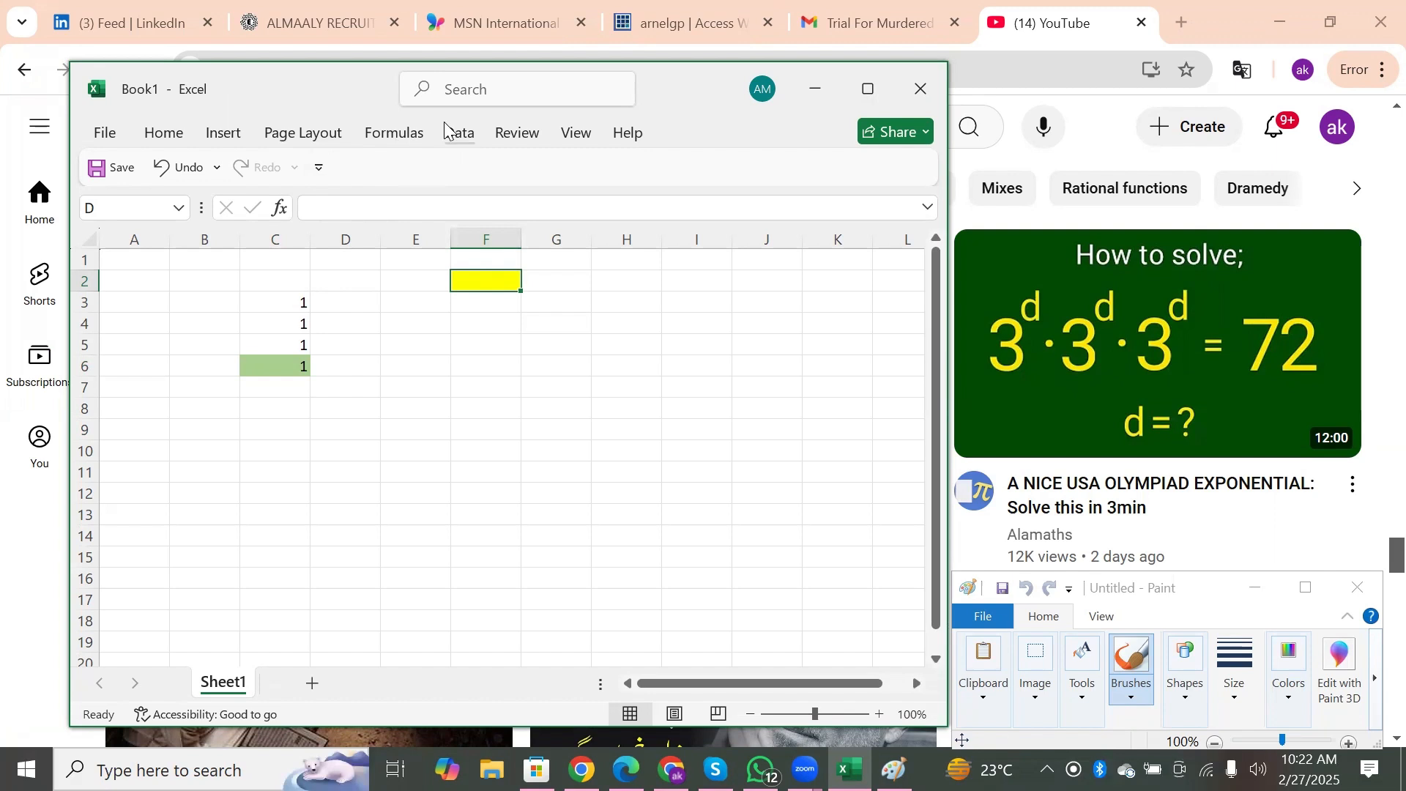
click(463, 141)
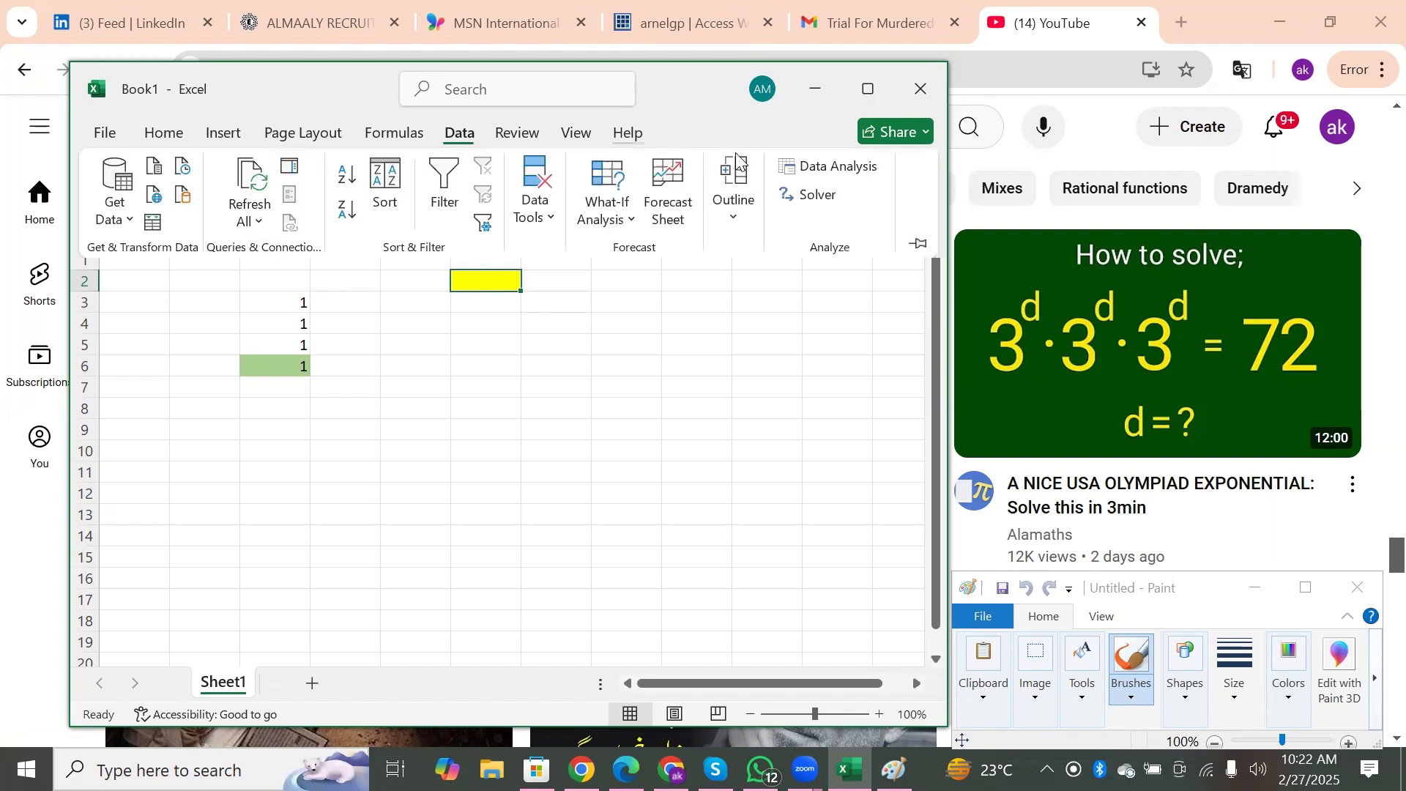
click(603, 218)
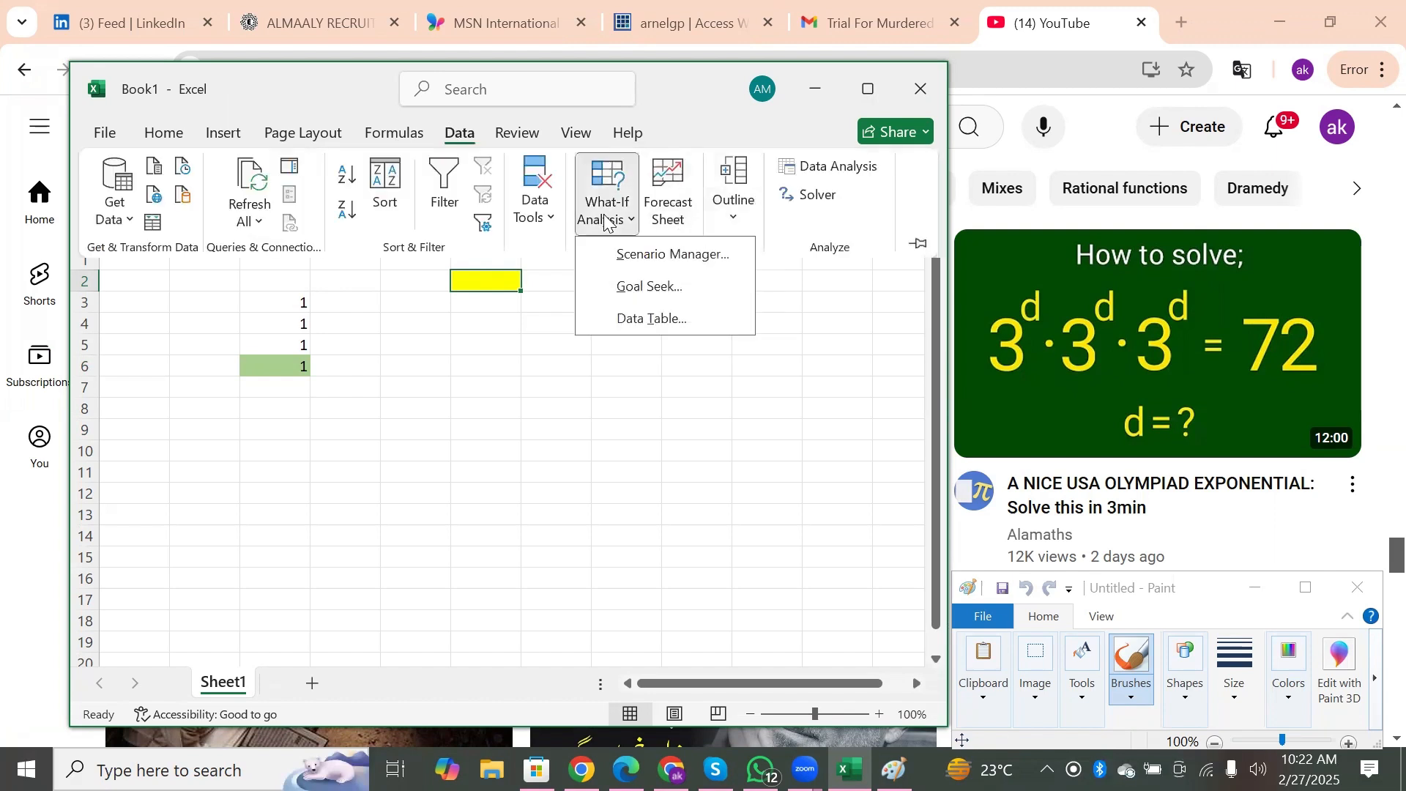
click(643, 288)
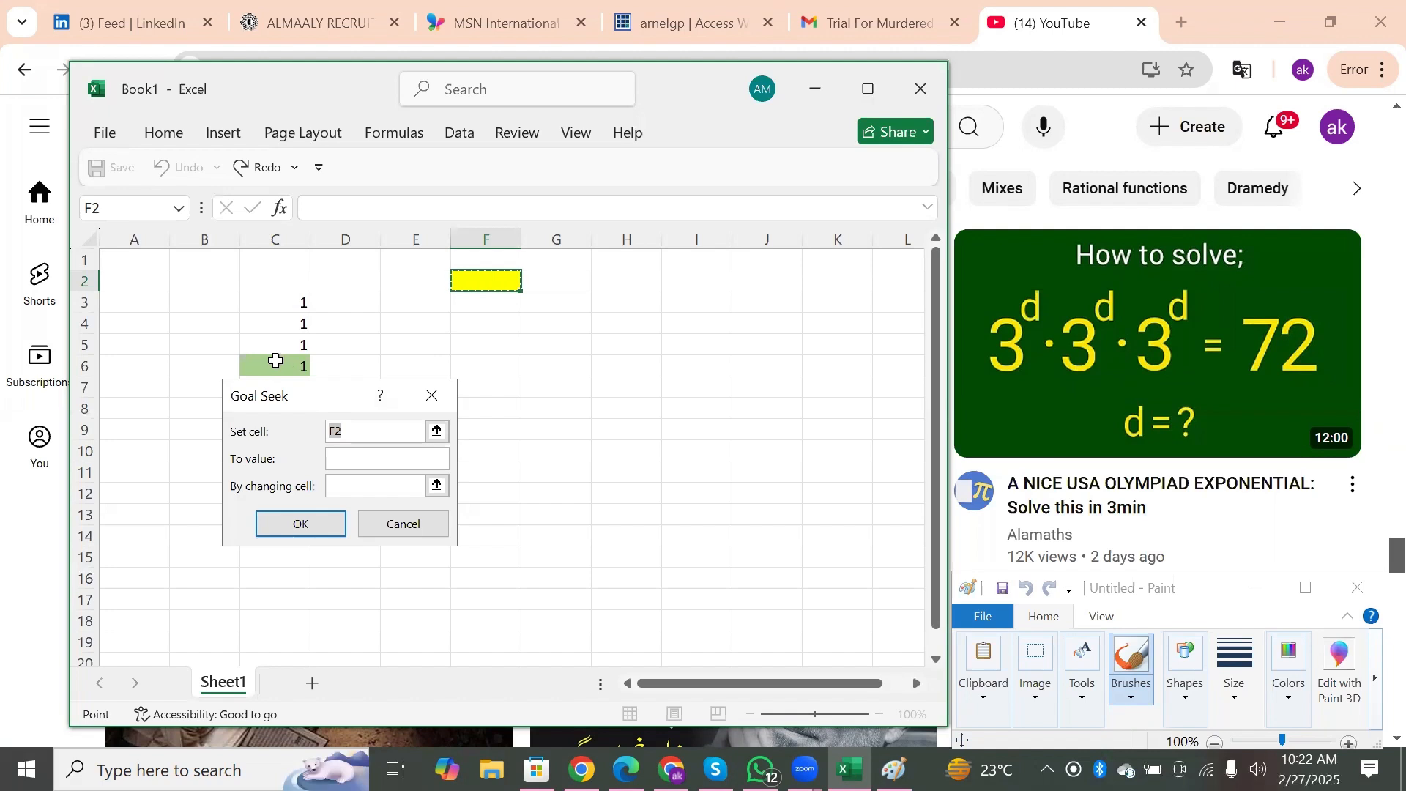
click(270, 360)
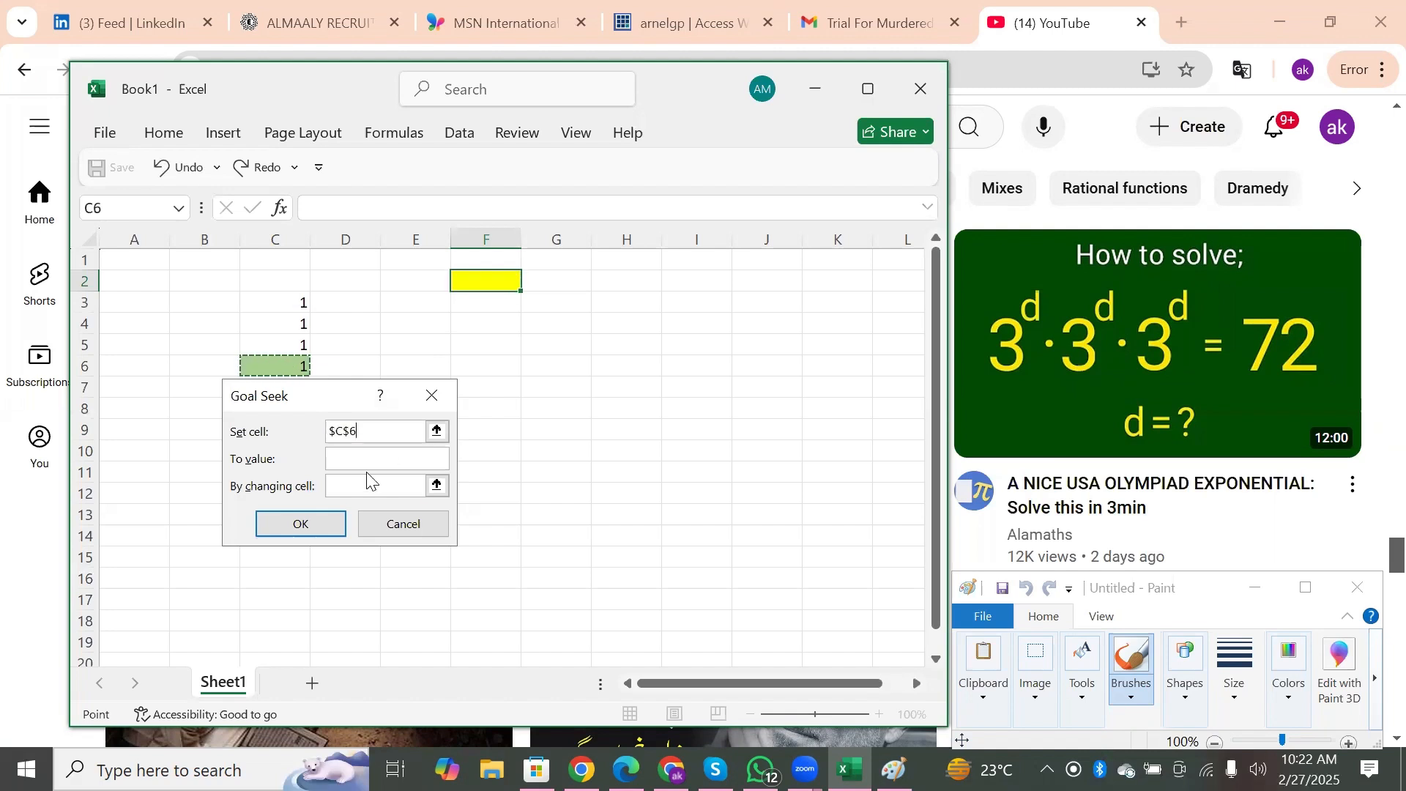
click(341, 461)
text(72)
click(347, 487)
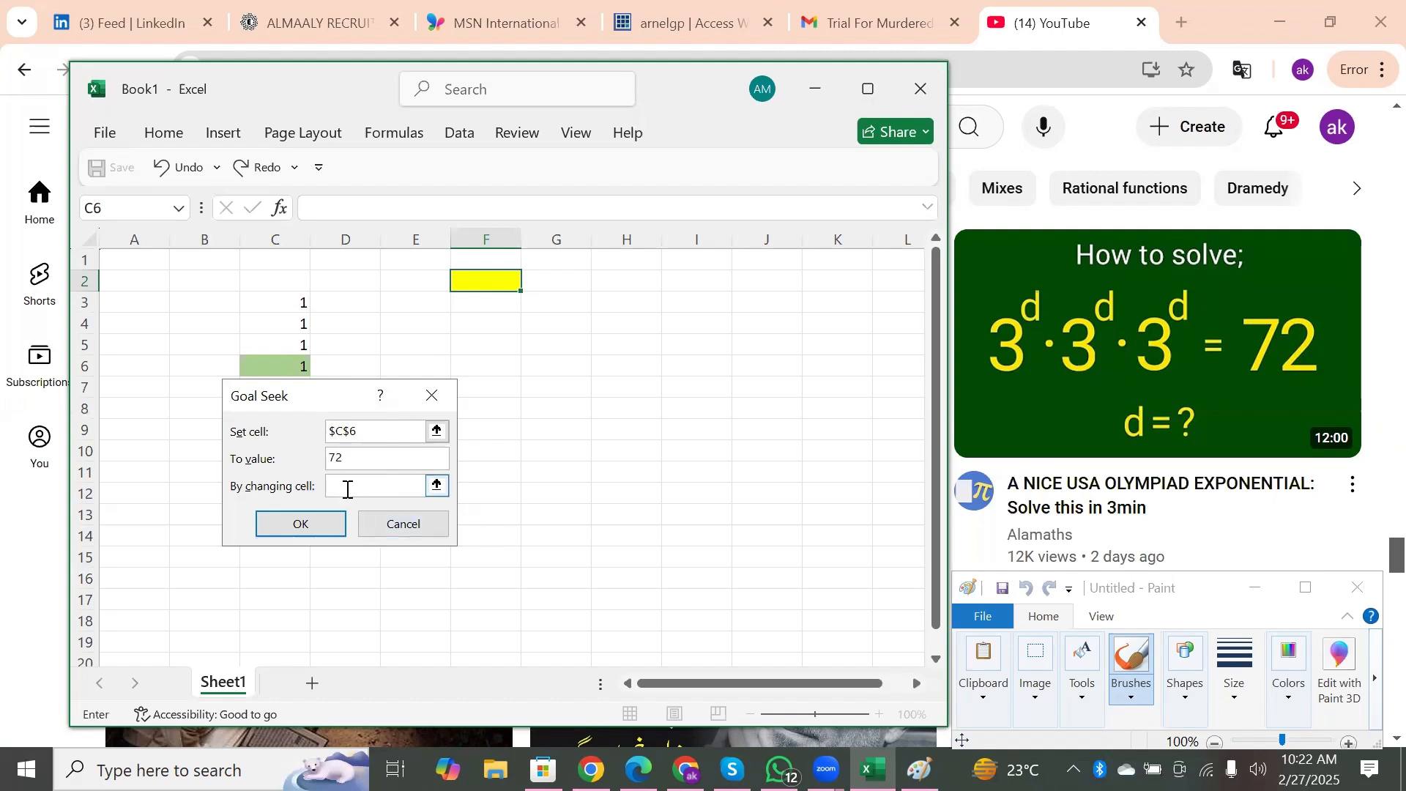
click(474, 280)
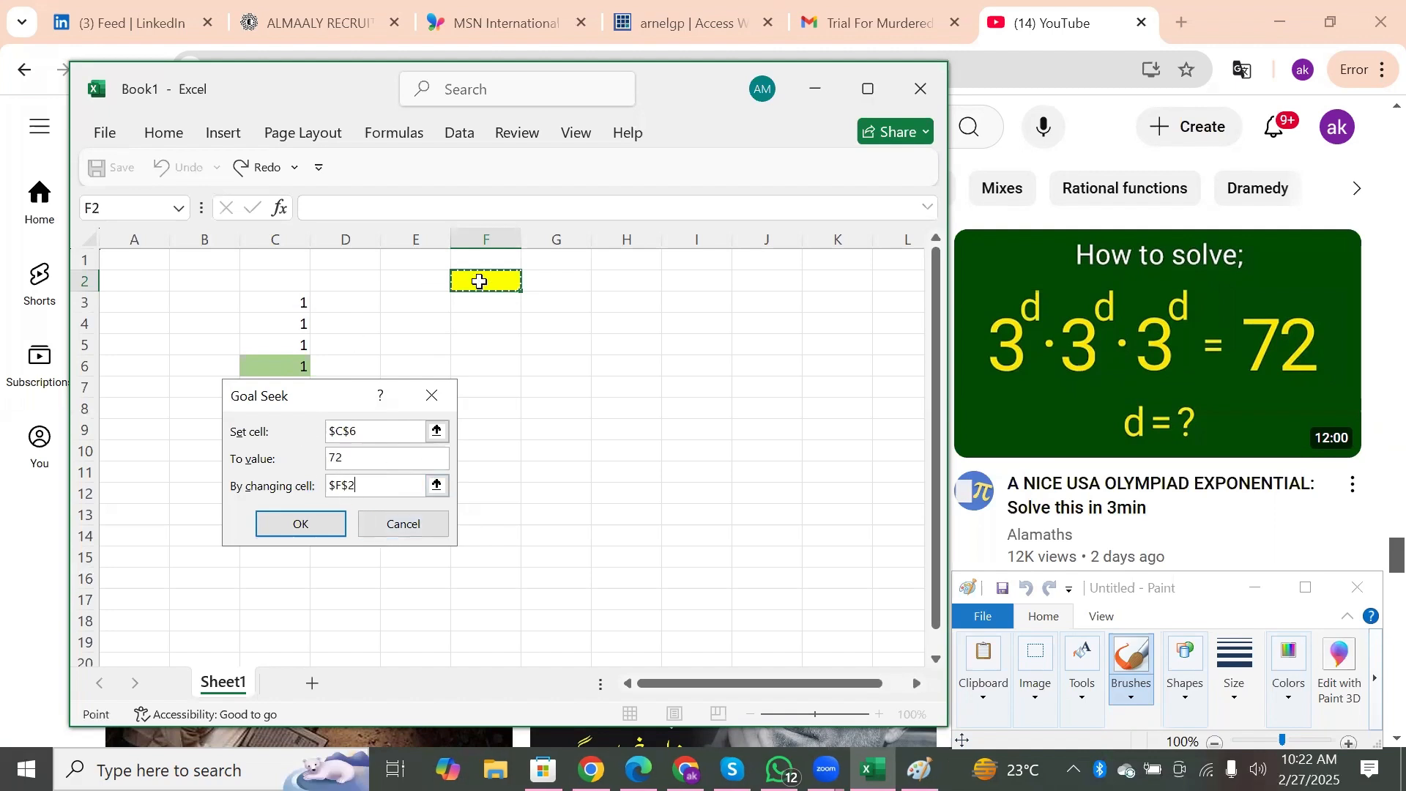
click(293, 524)
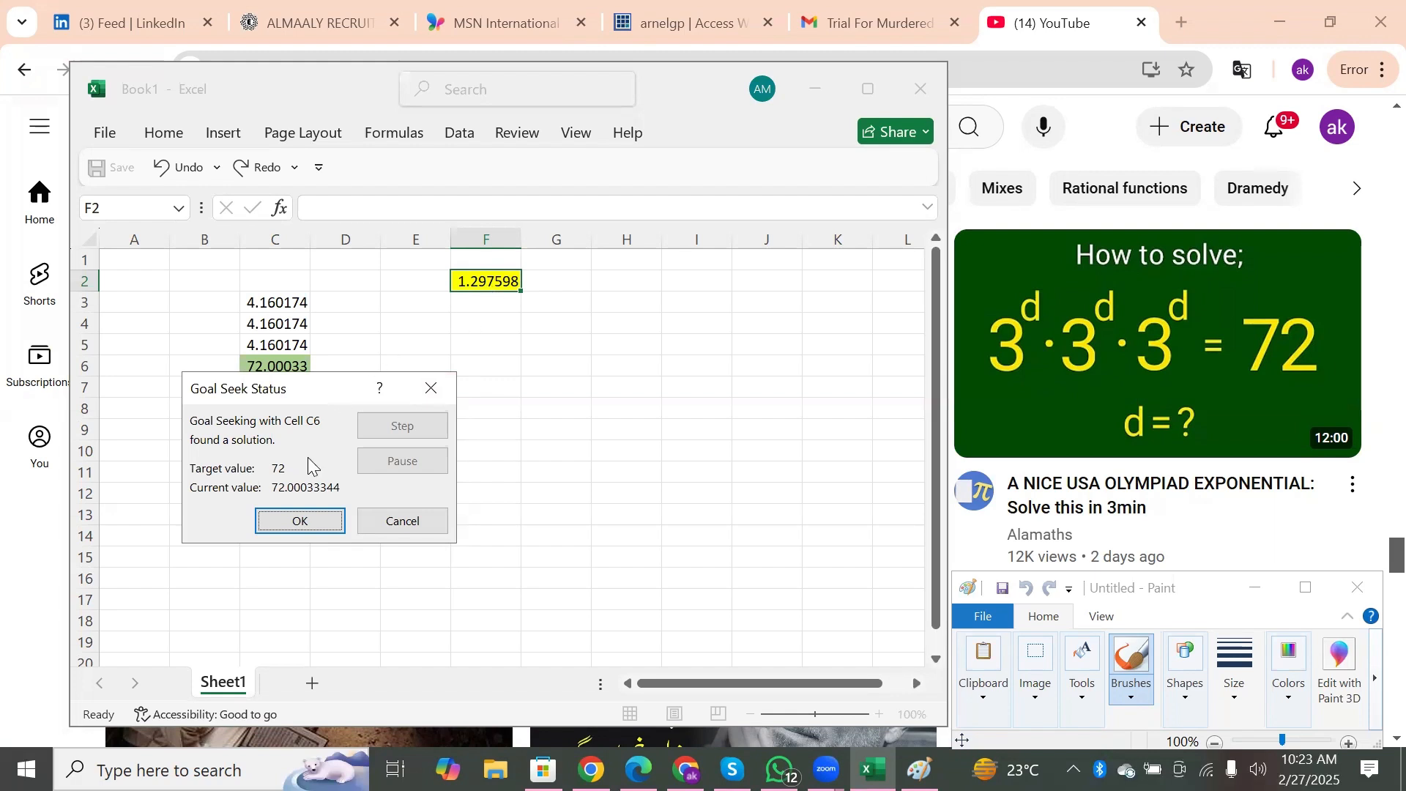
Accept the Goal Seek solution for the yellow cell F2.
key(Return)
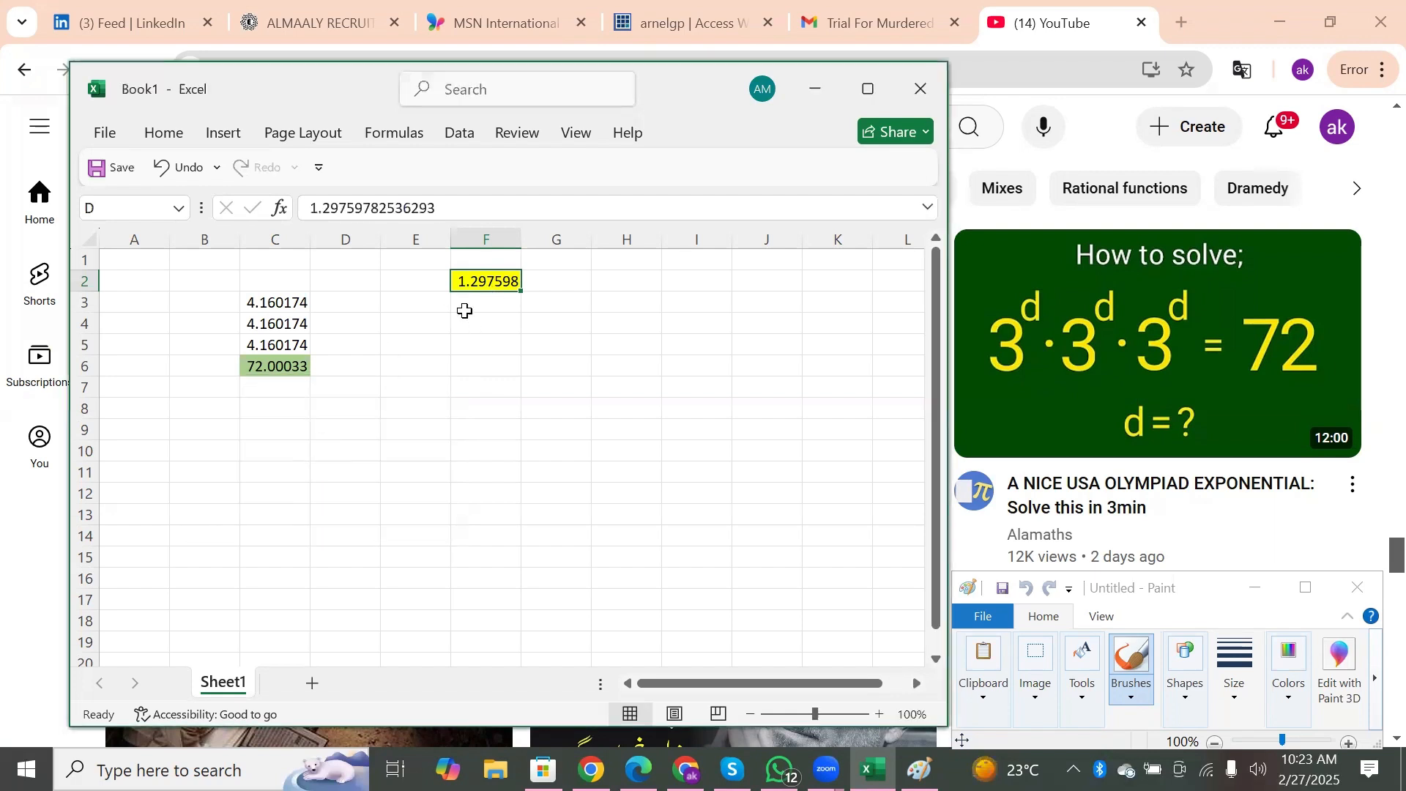
click(388, 345)
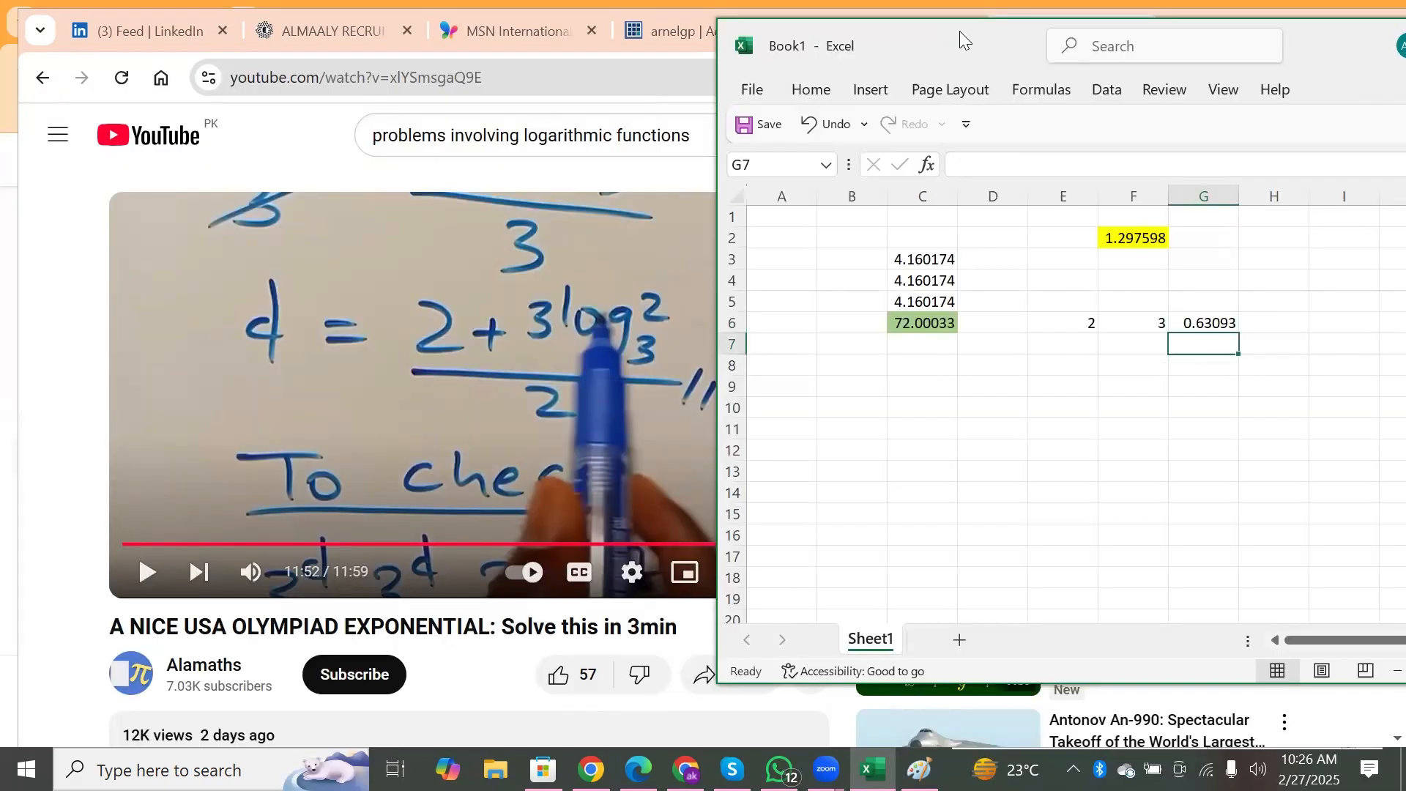
Enter the formula =(E6+(F6*G6))/3 in H6, beside the base-3 logarithm of 2.
key(Up)
key(Up)
key(Down)
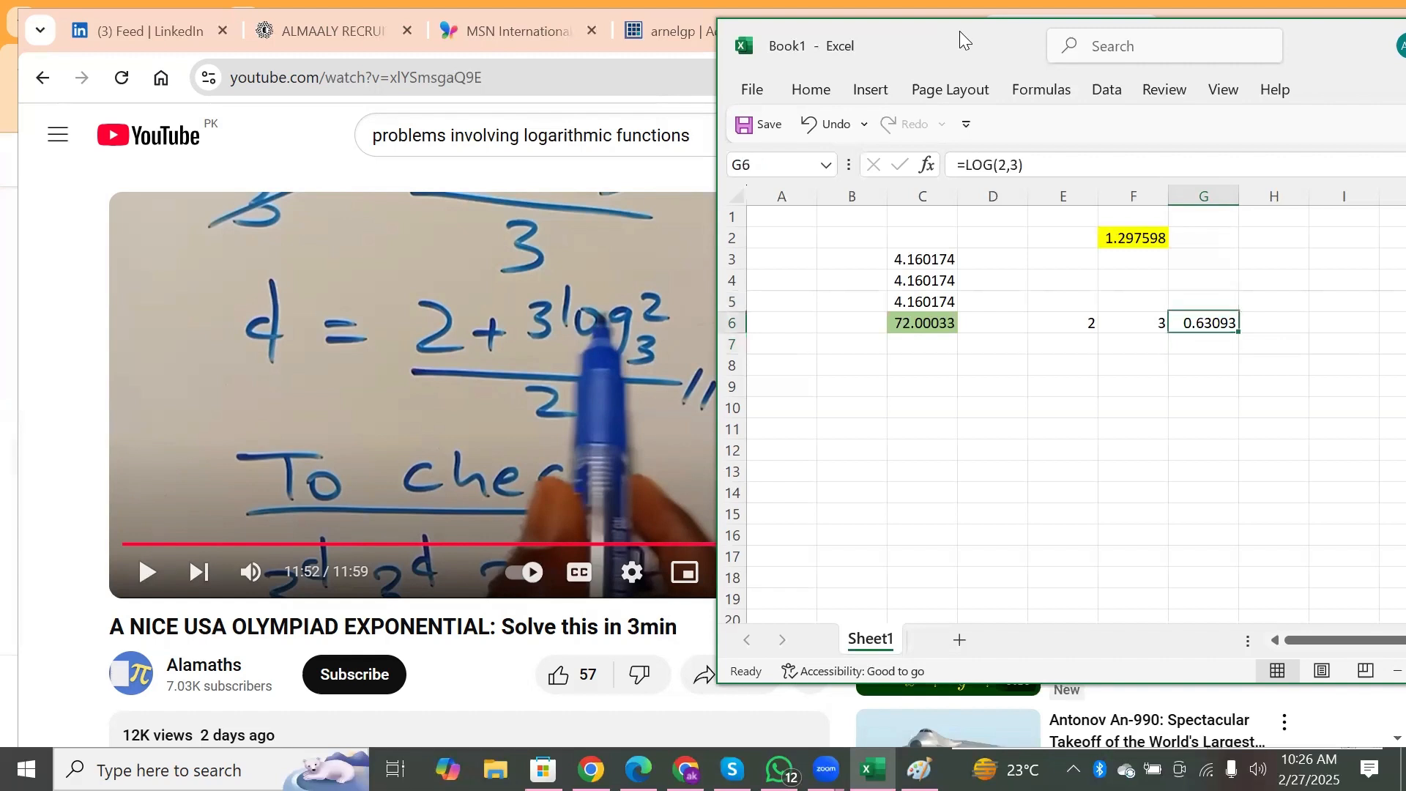
key(Right)
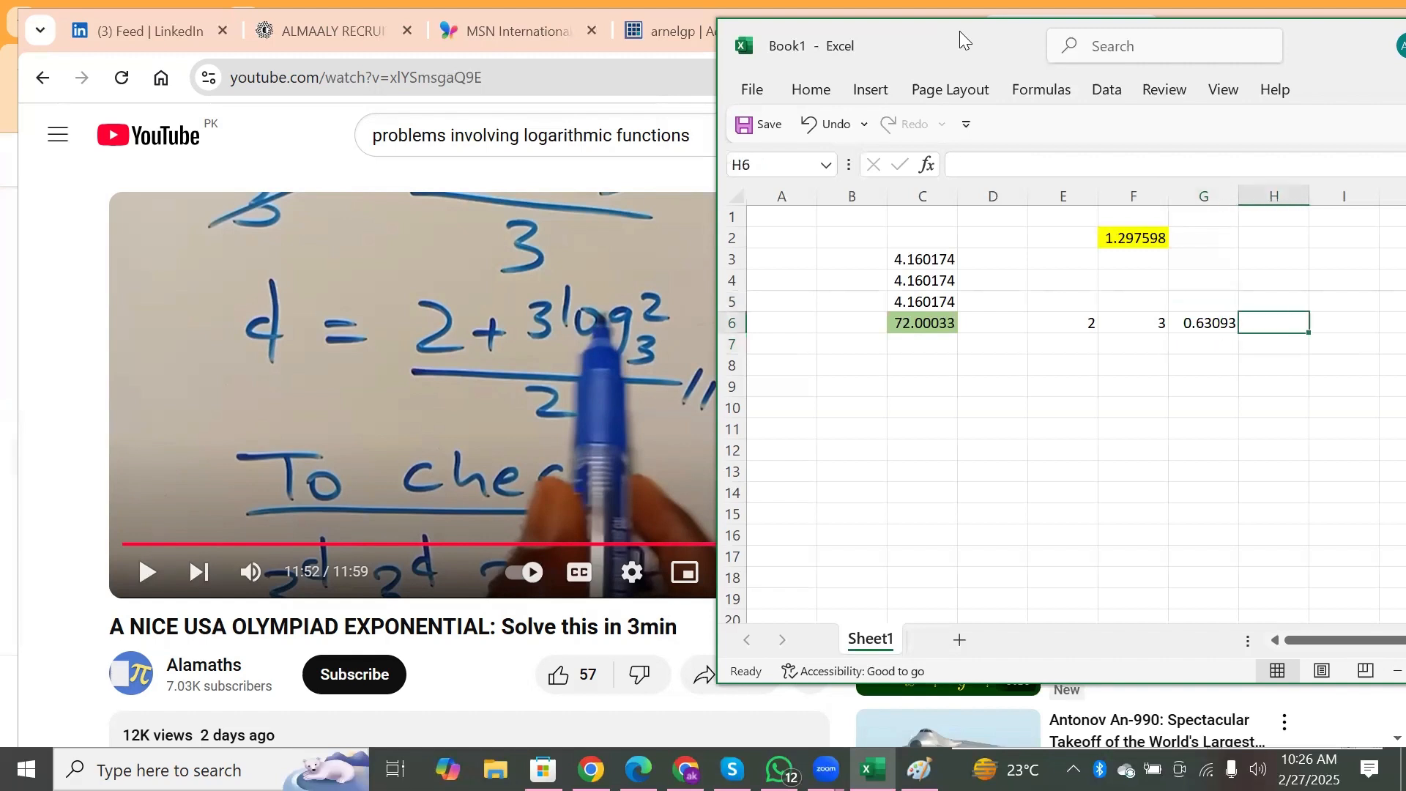
text(=)
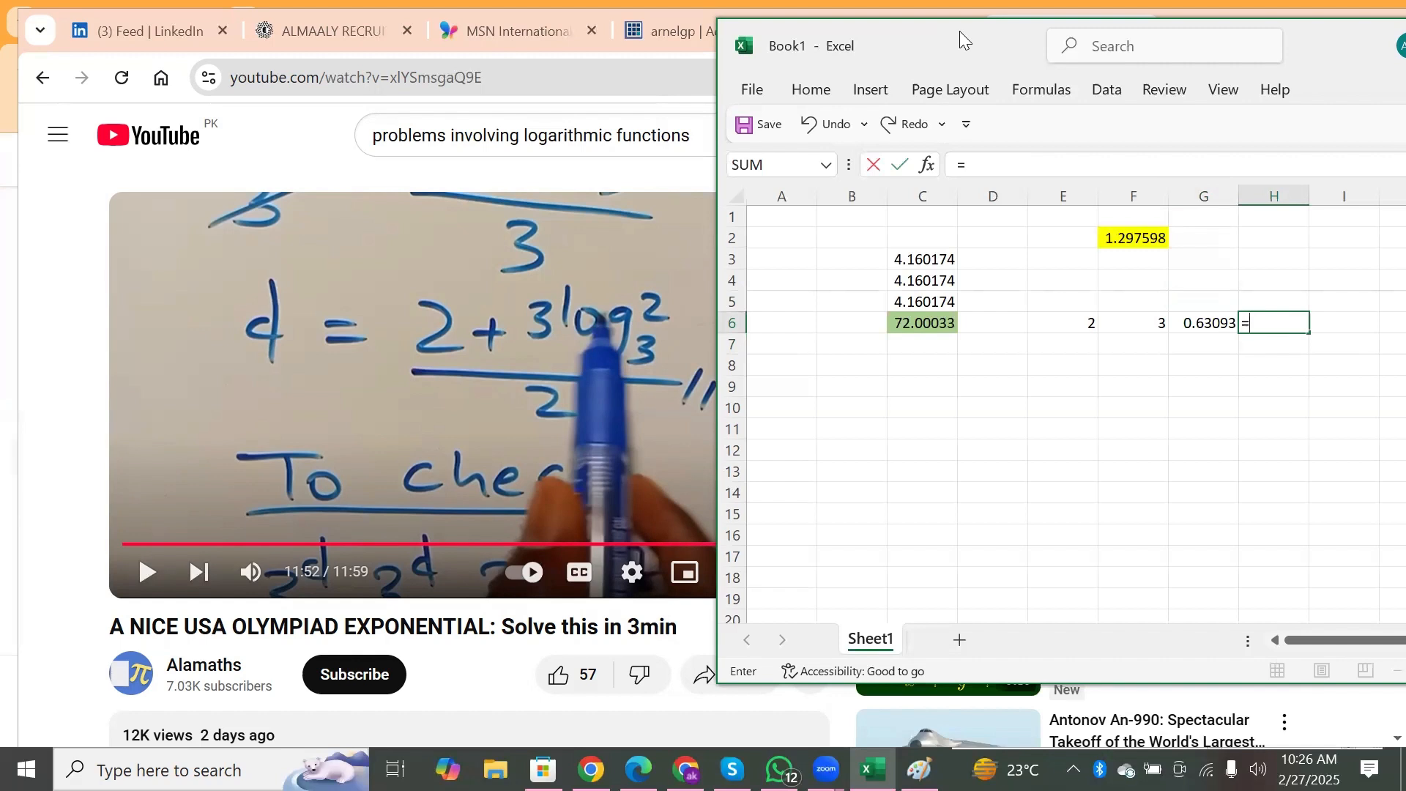
key(Left)
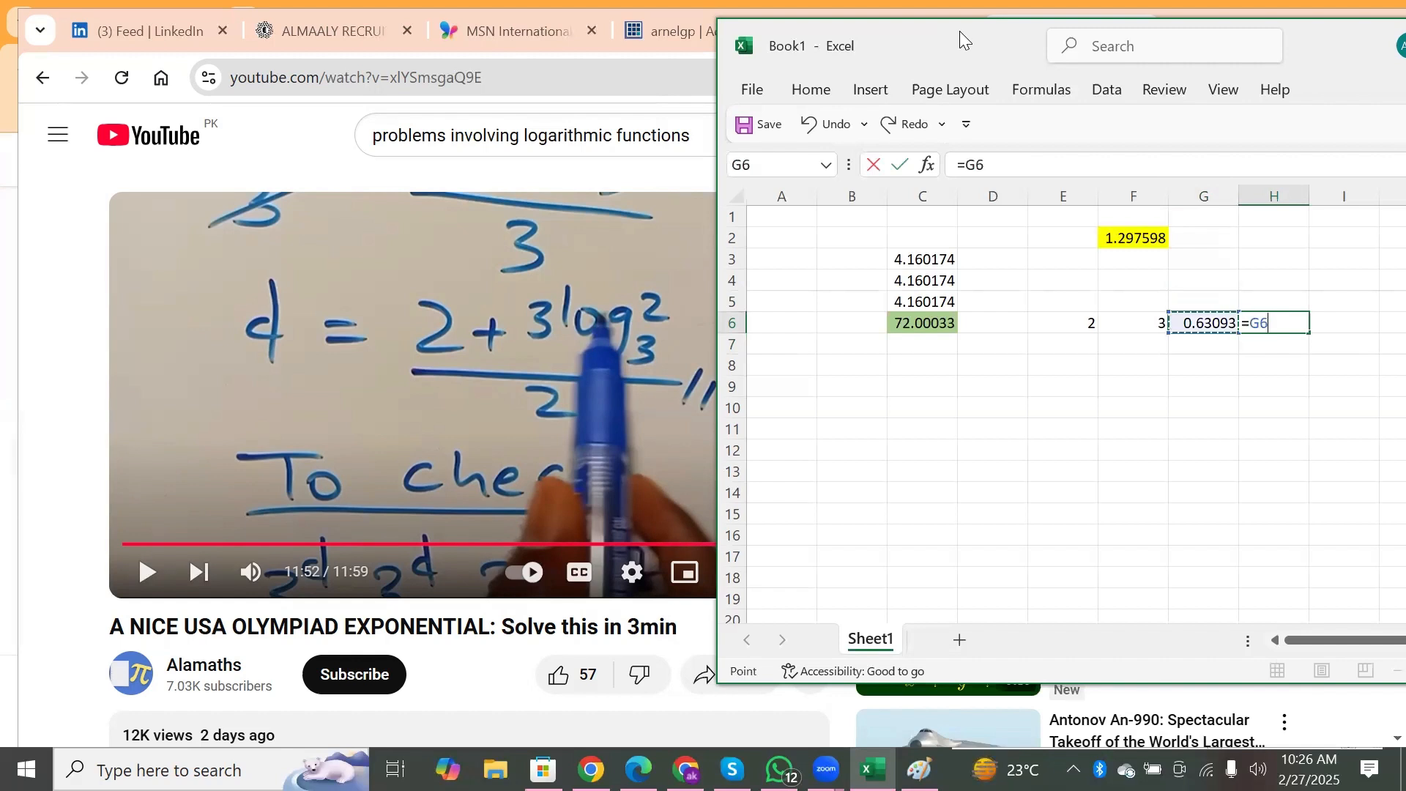
key(Right)
key(Right)
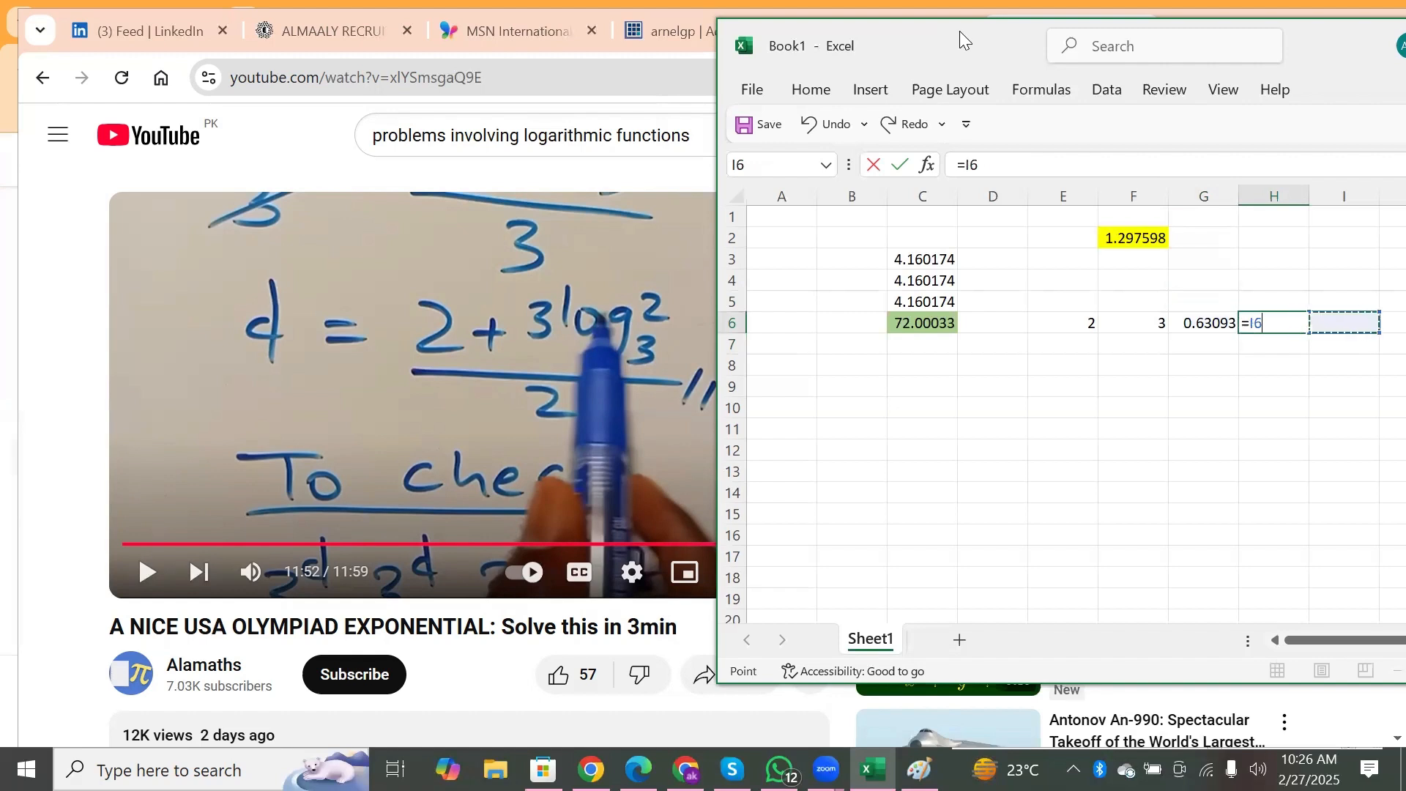
key(Left)
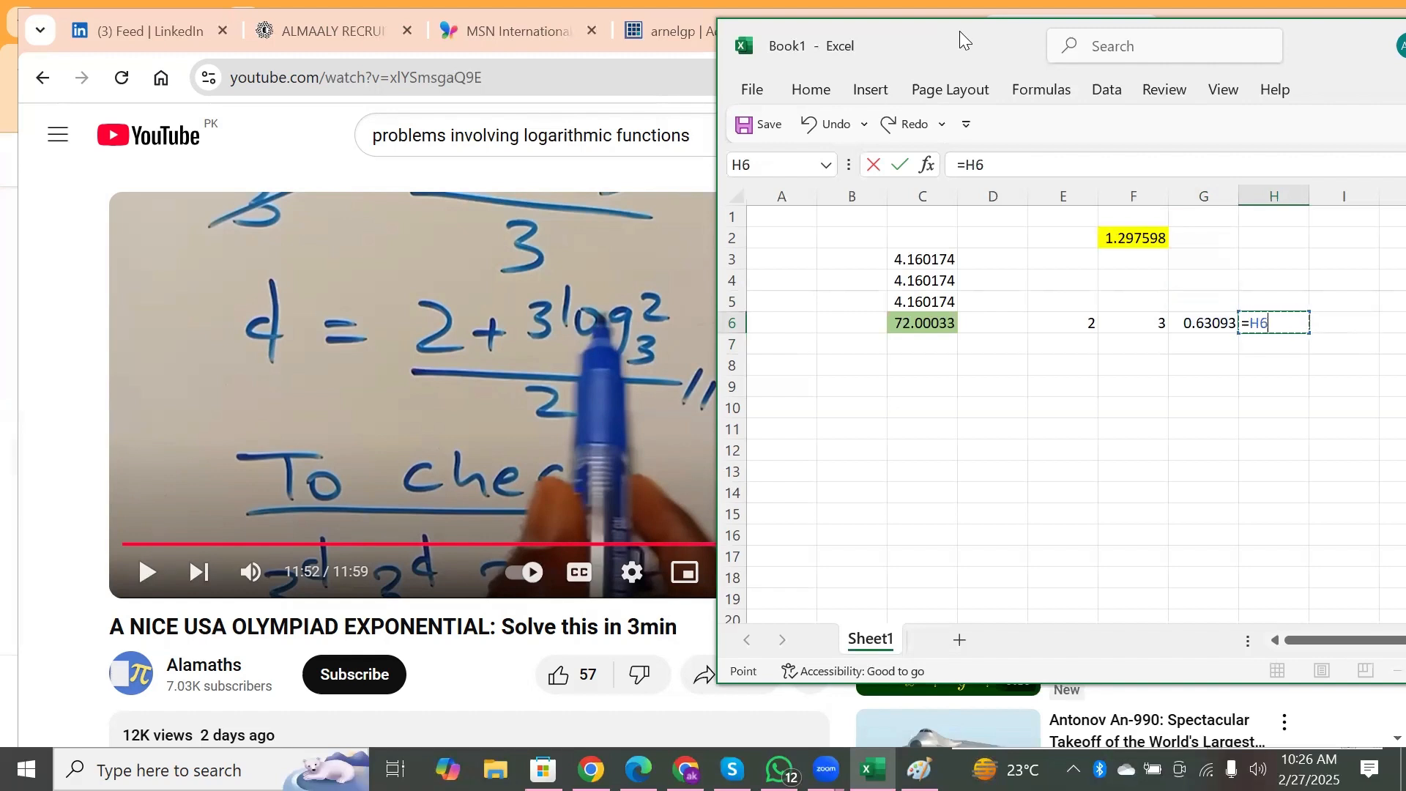
key(BackSpace)
key(BackSpace)
key(Left)
key(Left)
key(Left)
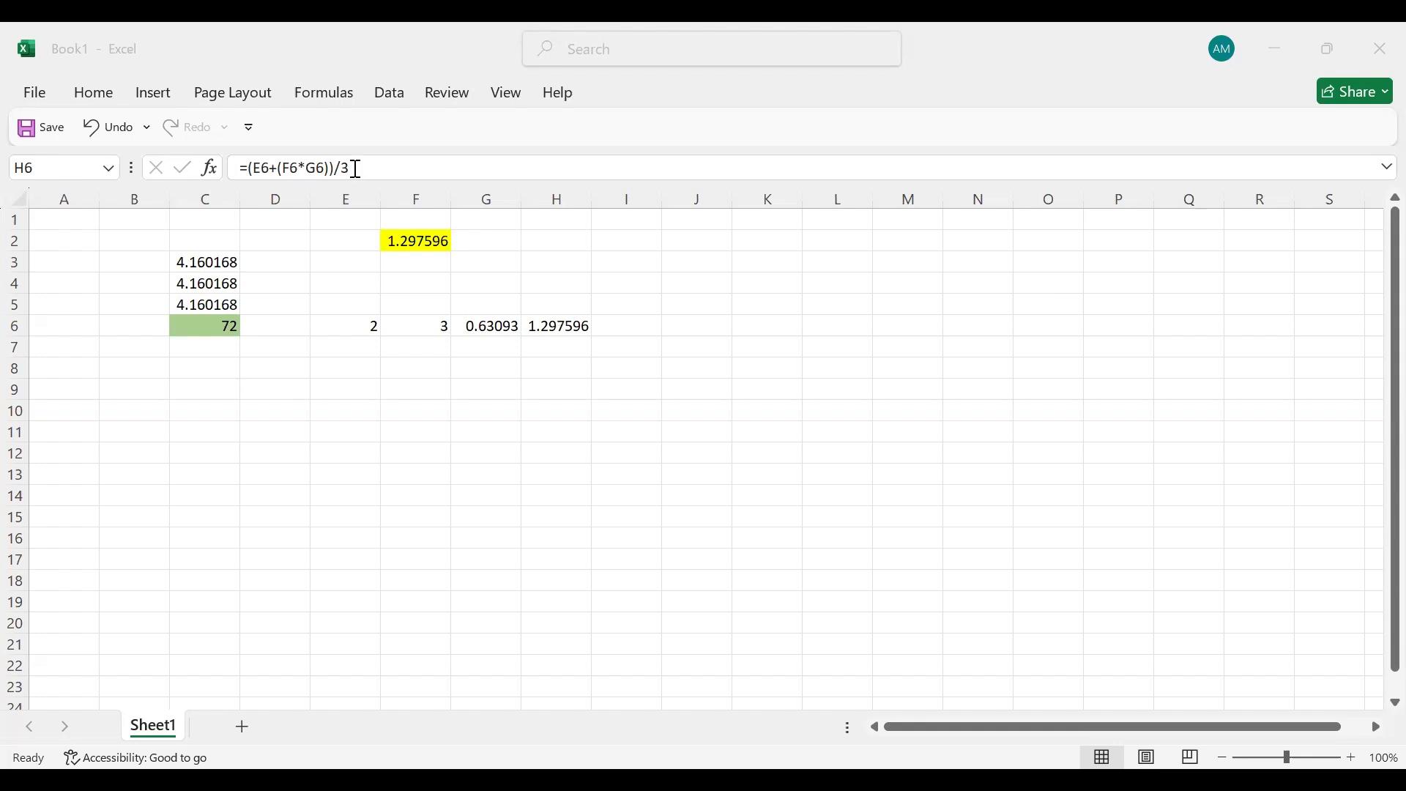
Review the inputs in E6 to G6 and the cell references used by the formula in H6.
key(Left)
key(Left)
key(Left)
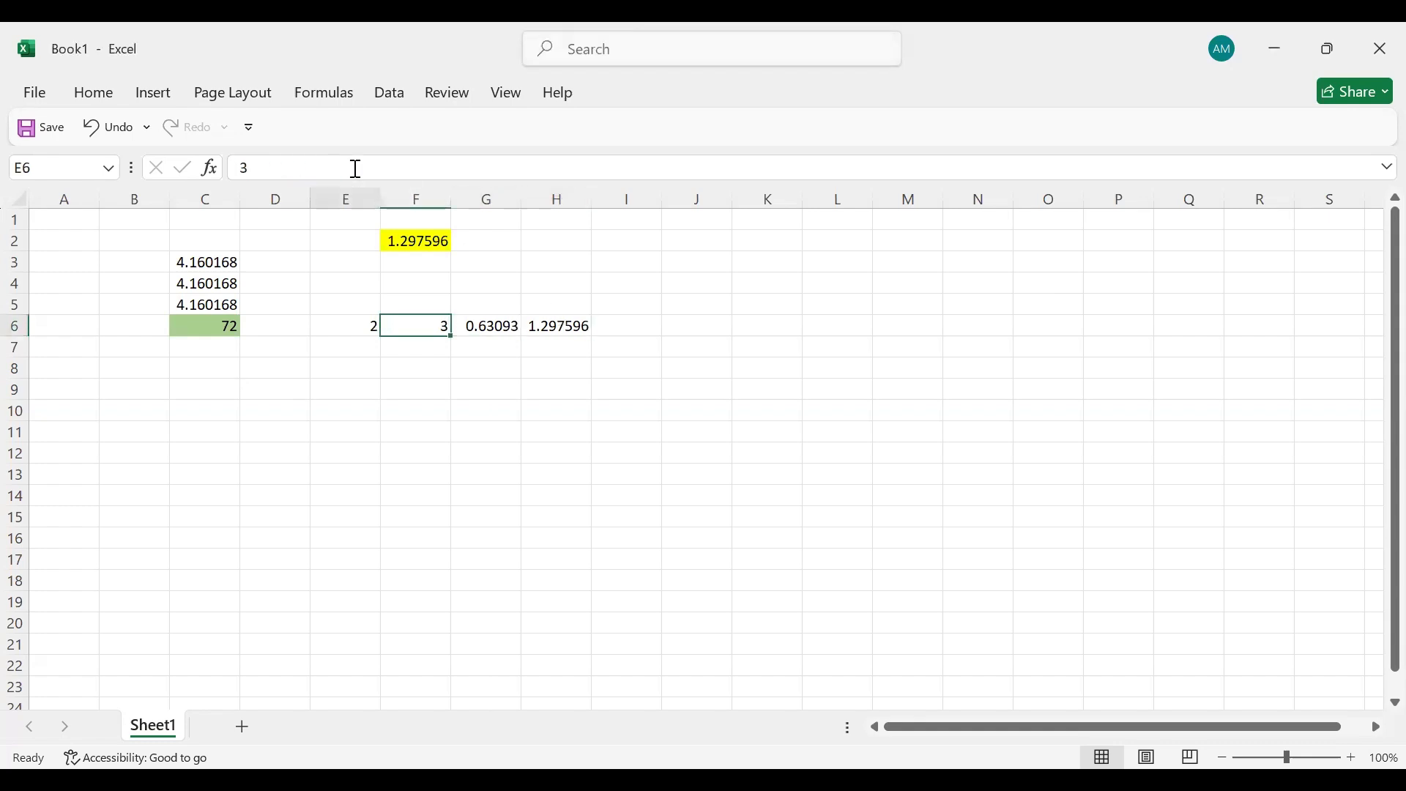
key(Right)
key(Left)
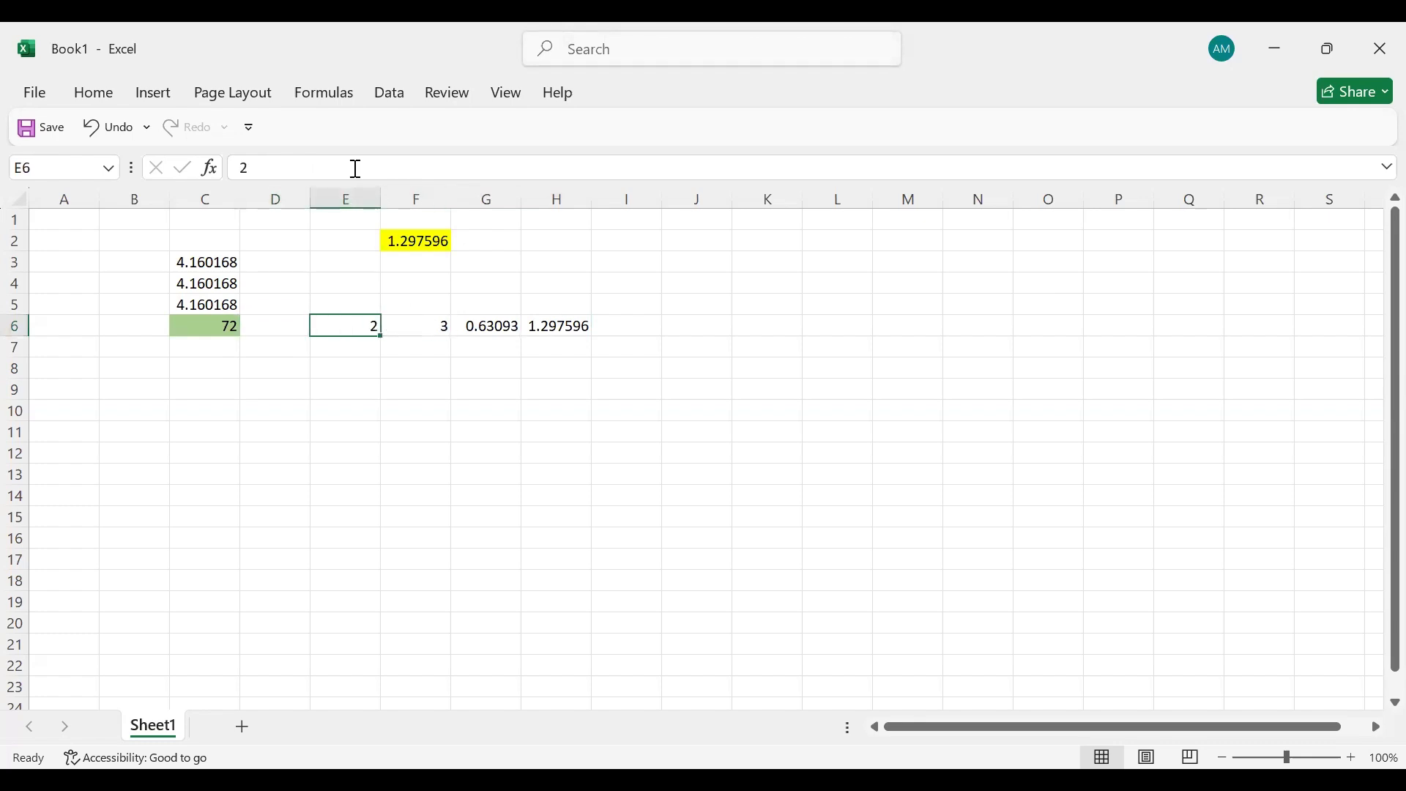
key(Right)
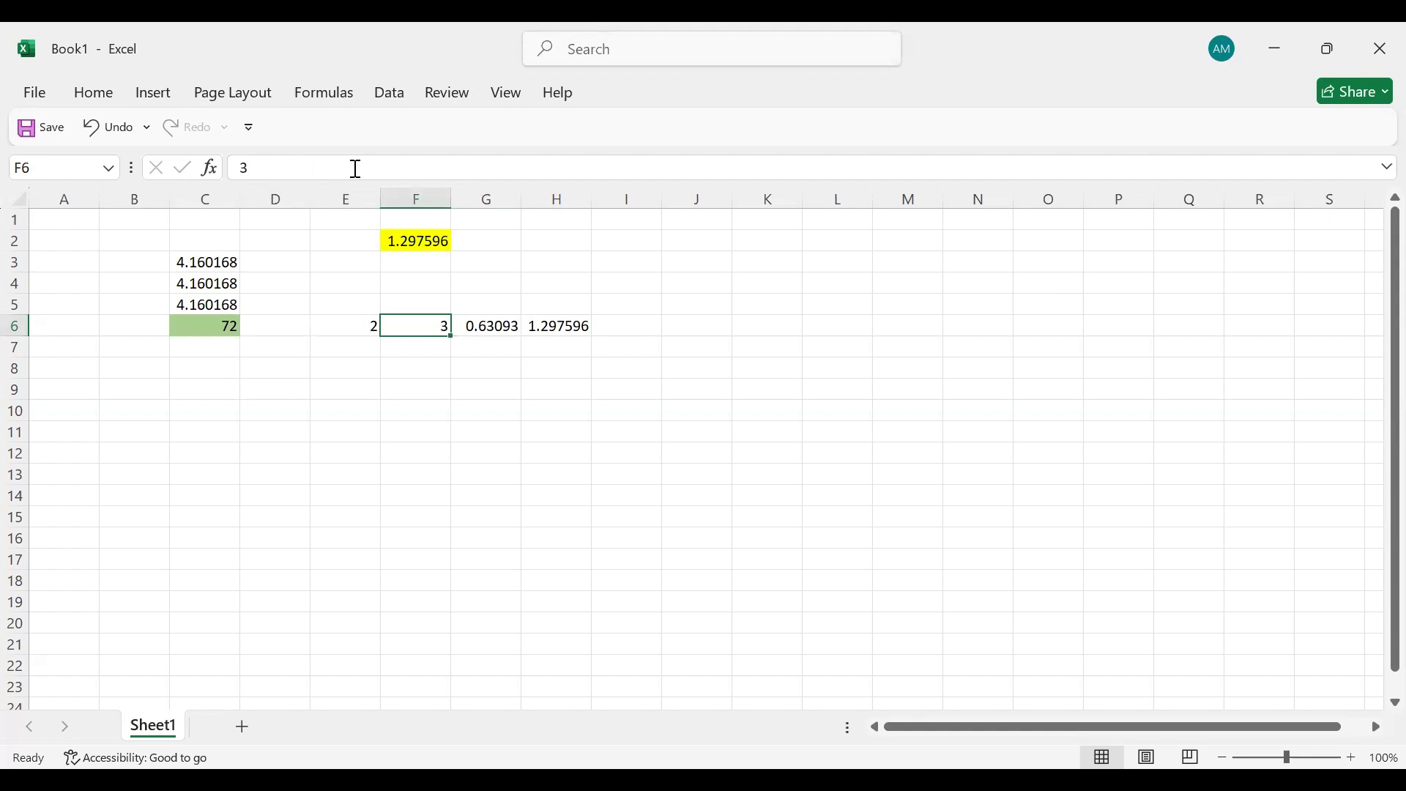
key(Right)
key(Right)
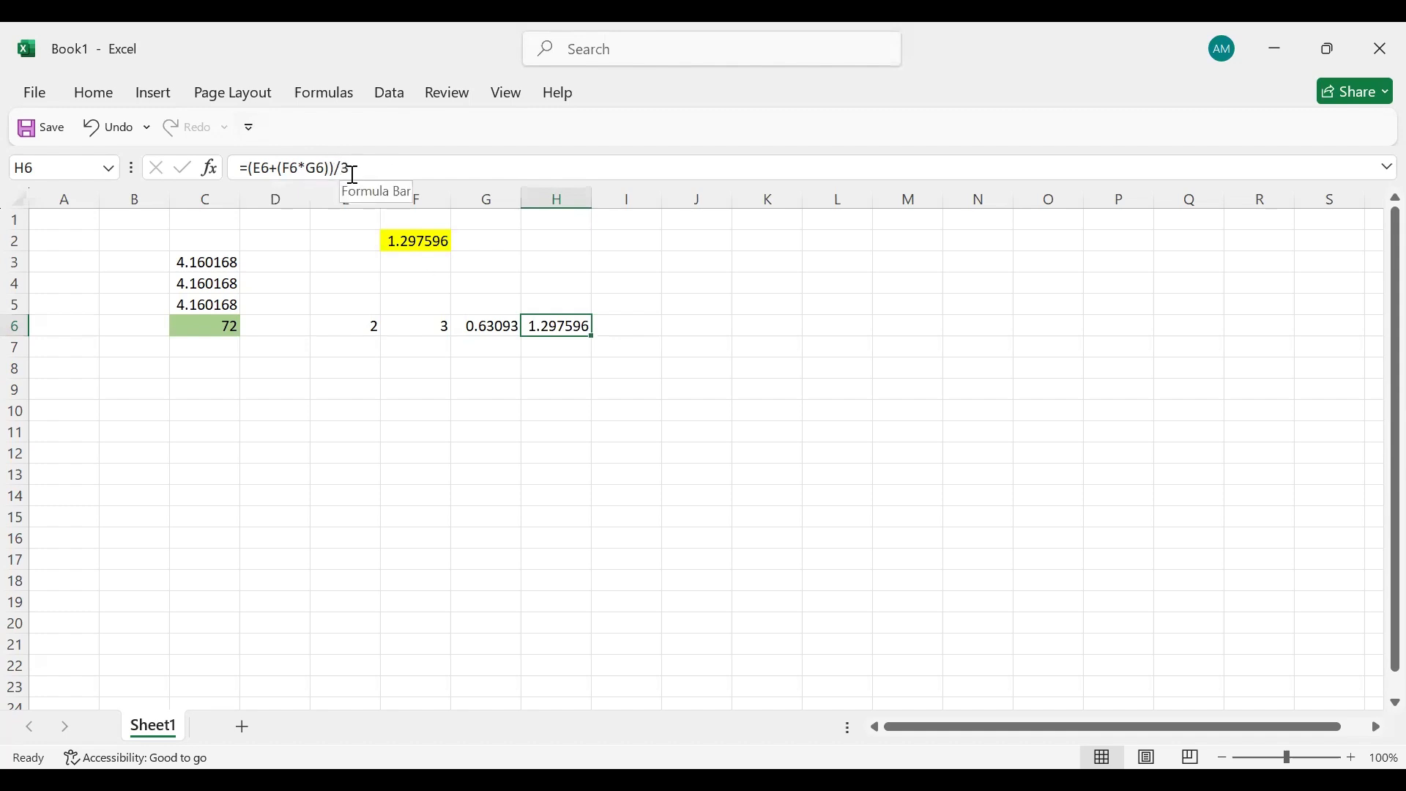
click(356, 169)
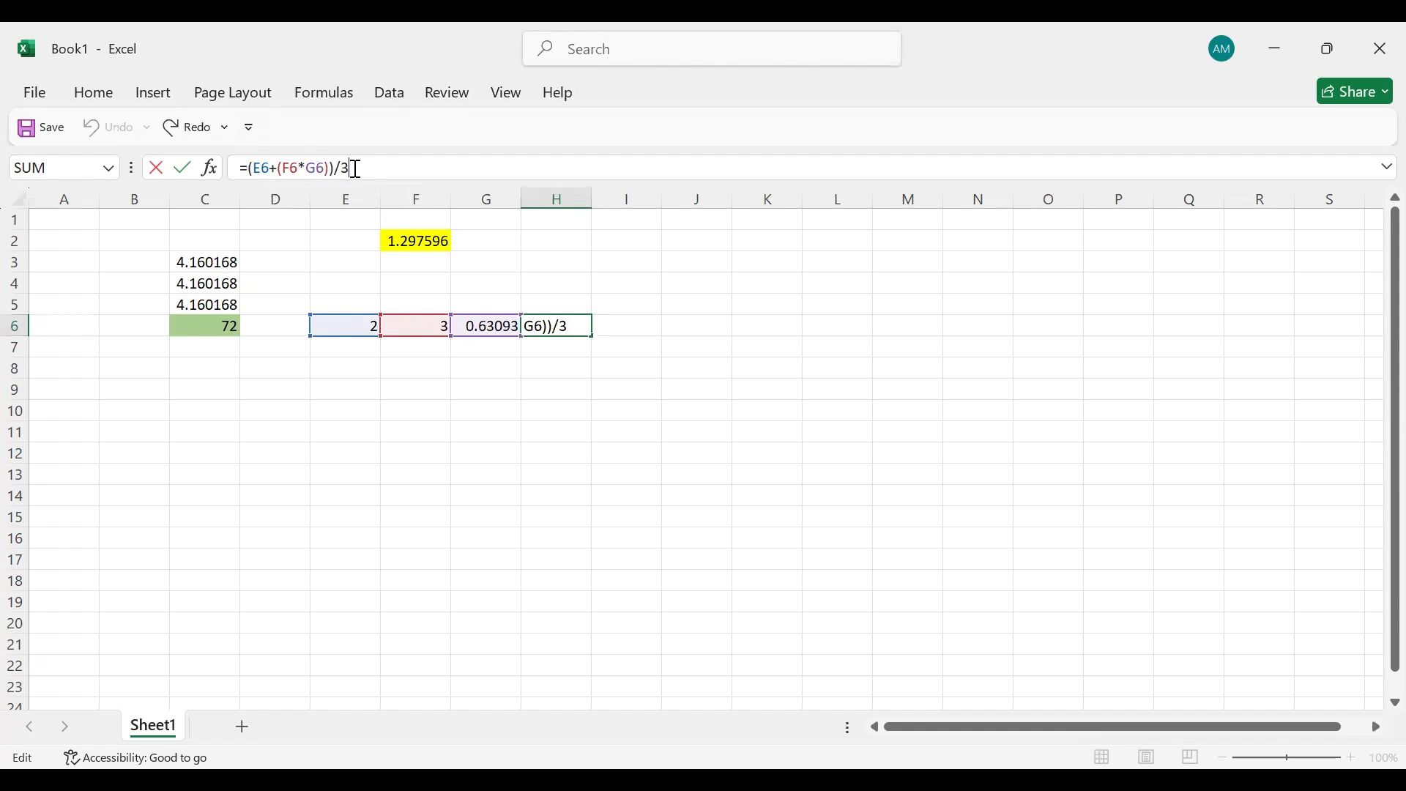
key(ctrl+Return)
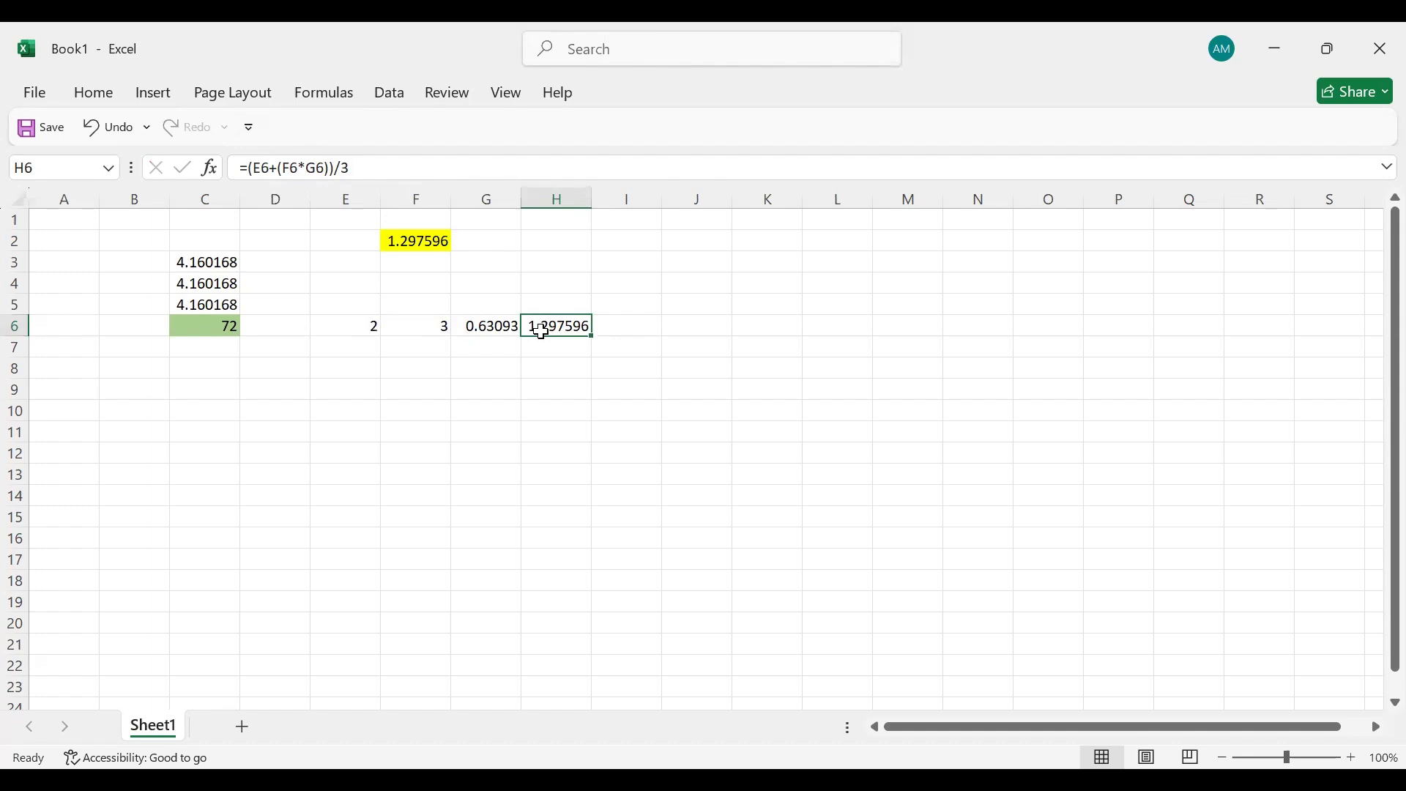
Check the yellow cell F2 against H6, and inspect the power formulas in C3 to C5 and the product in C6.
click(422, 241)
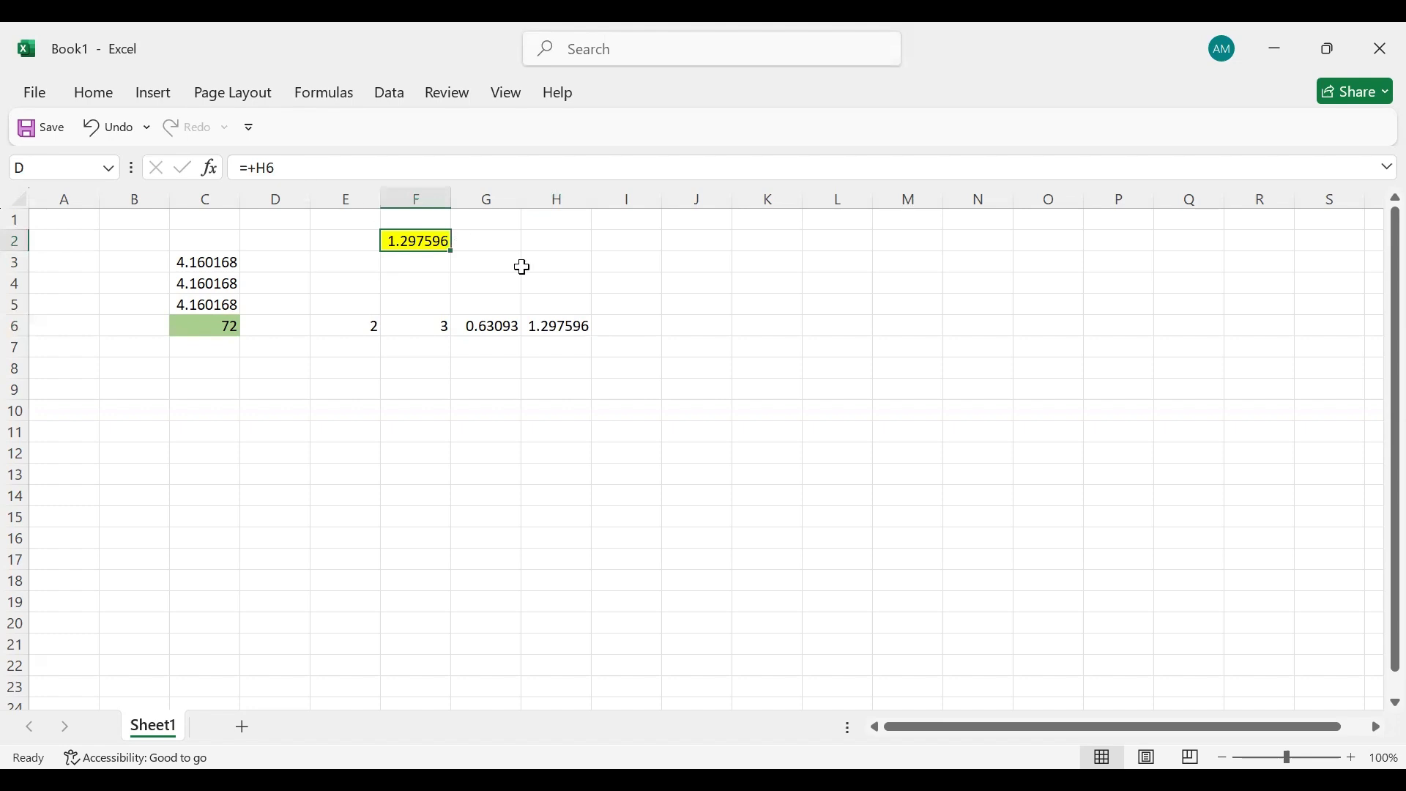
click(556, 330)
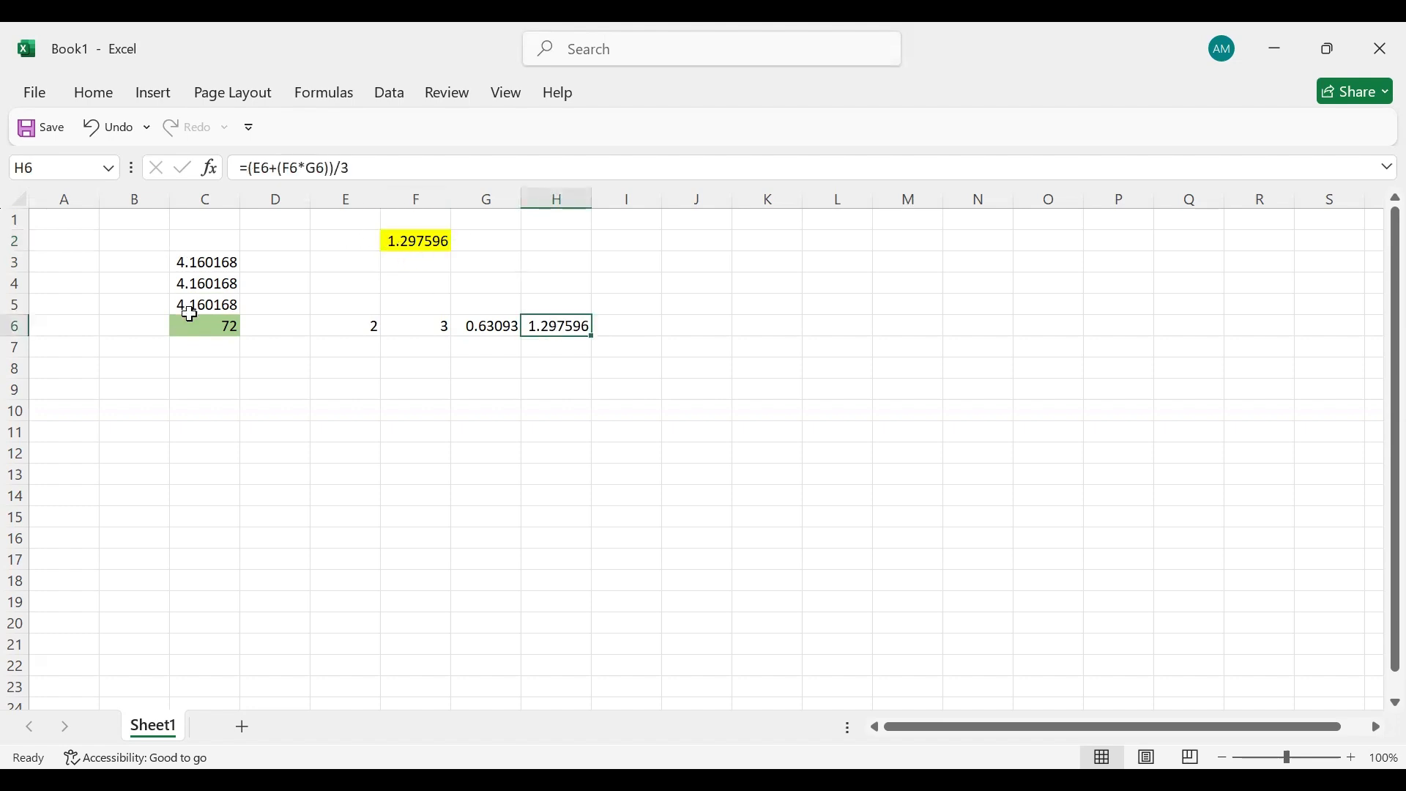
click(192, 258)
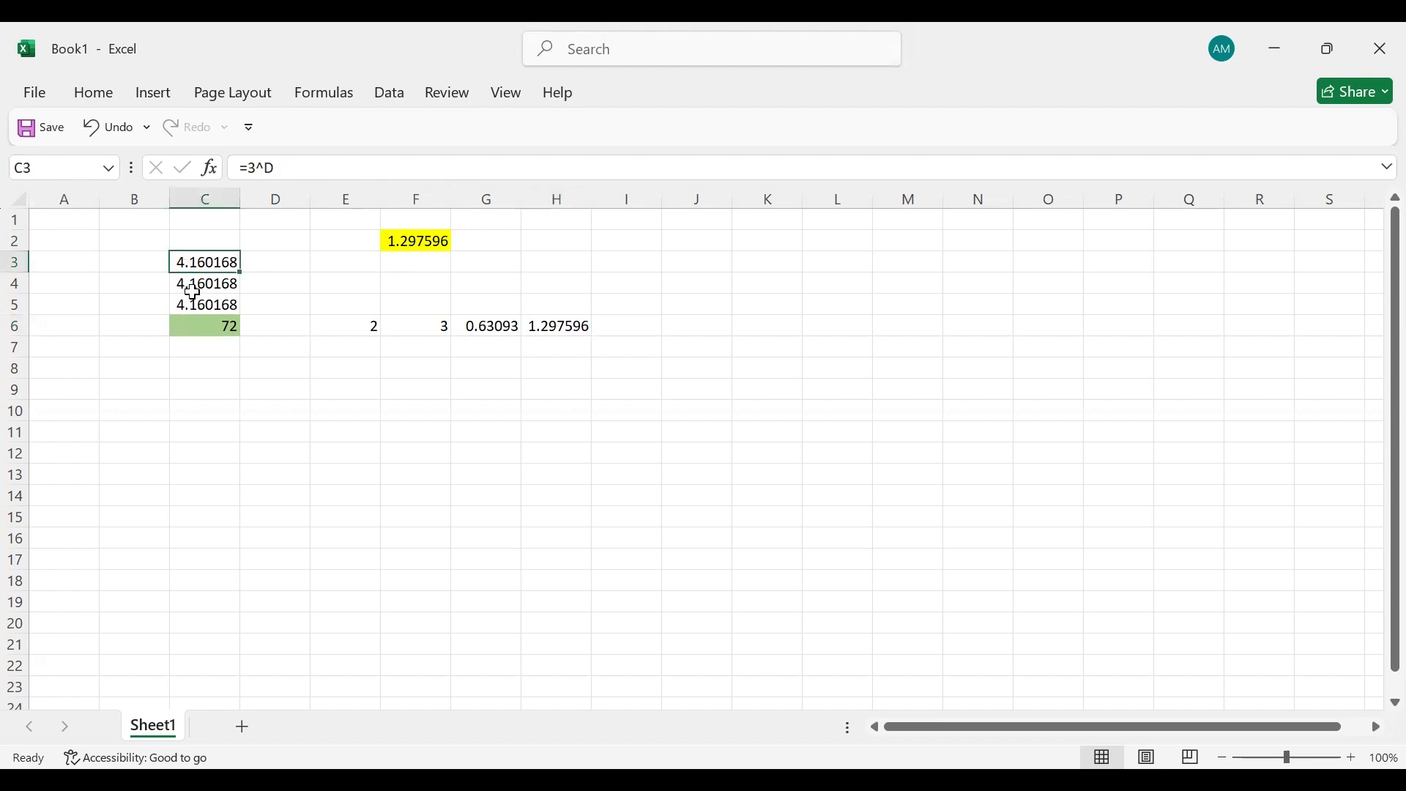
click(192, 287)
click(193, 302)
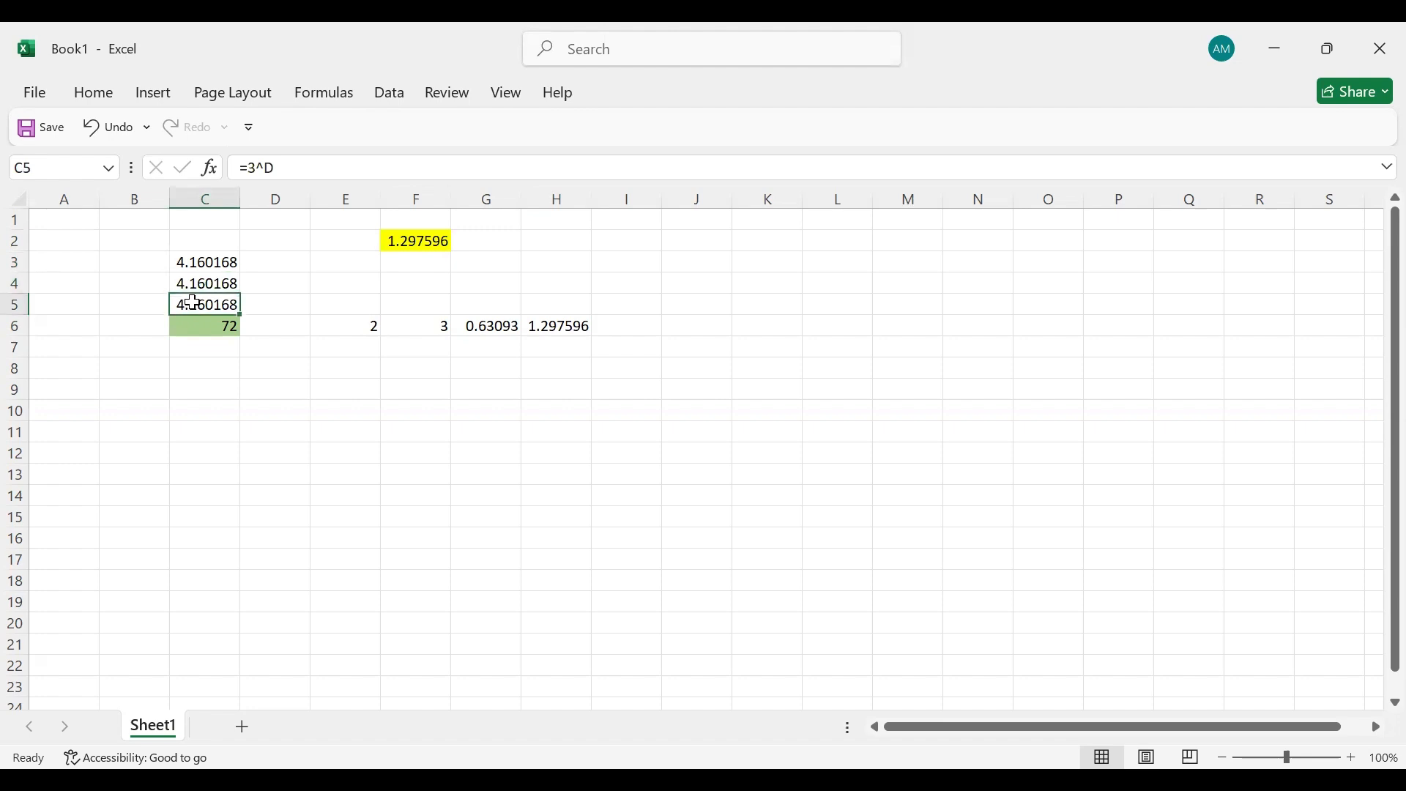
click(218, 329)
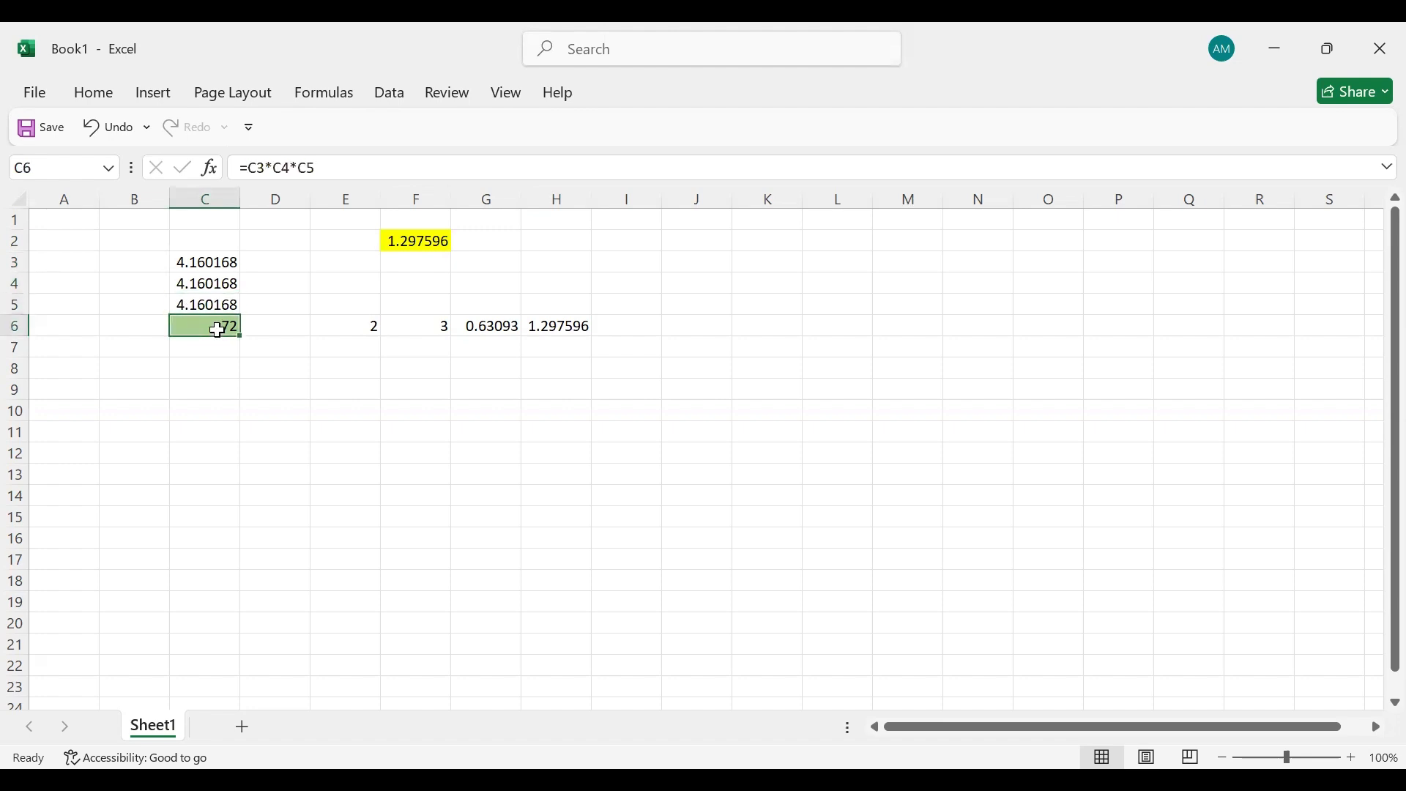